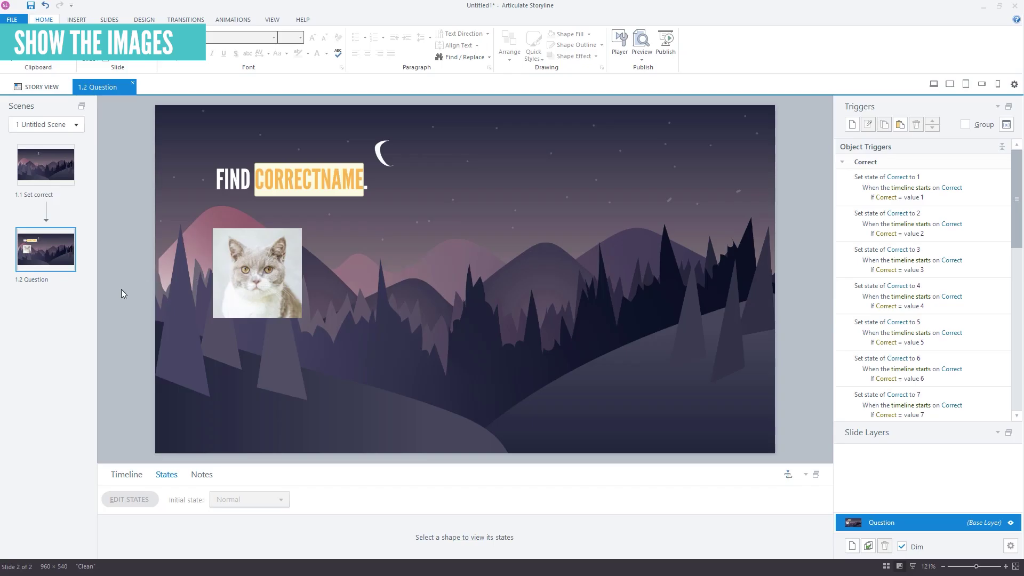
Duplicate the cat picture three times to form an aligned row of four pictures beneath the question text.
left_click(258, 272)
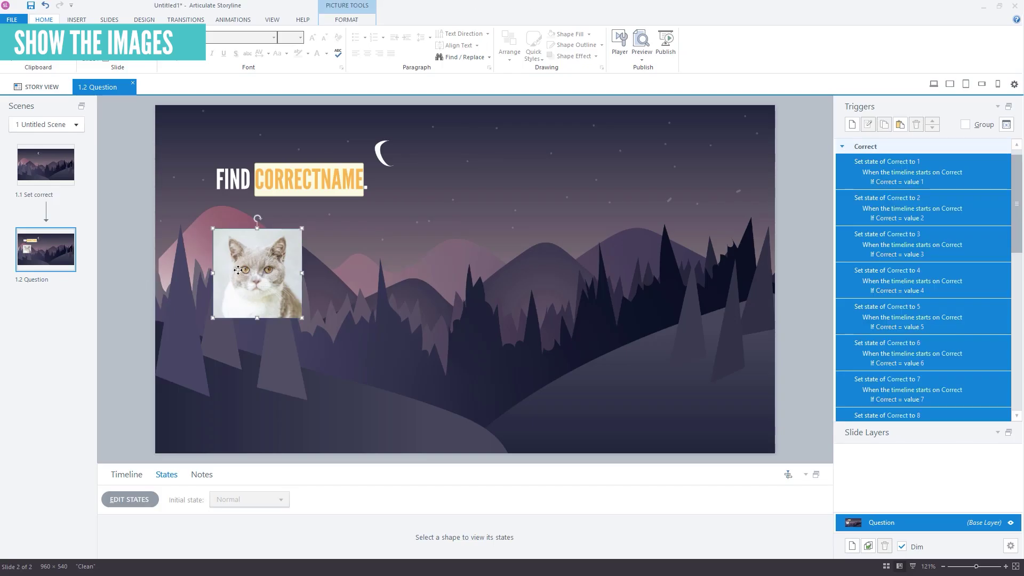
left_click_drag(257, 272, 547, 274)
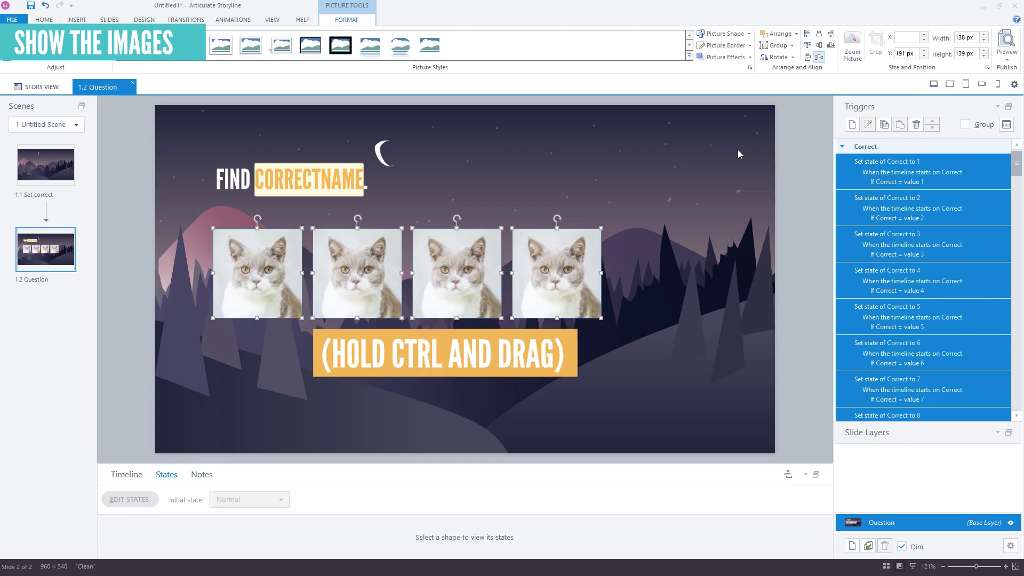
left_click(772, 262)
Rename the second picture in the row as "Decoy 1".
left_click(272, 275)
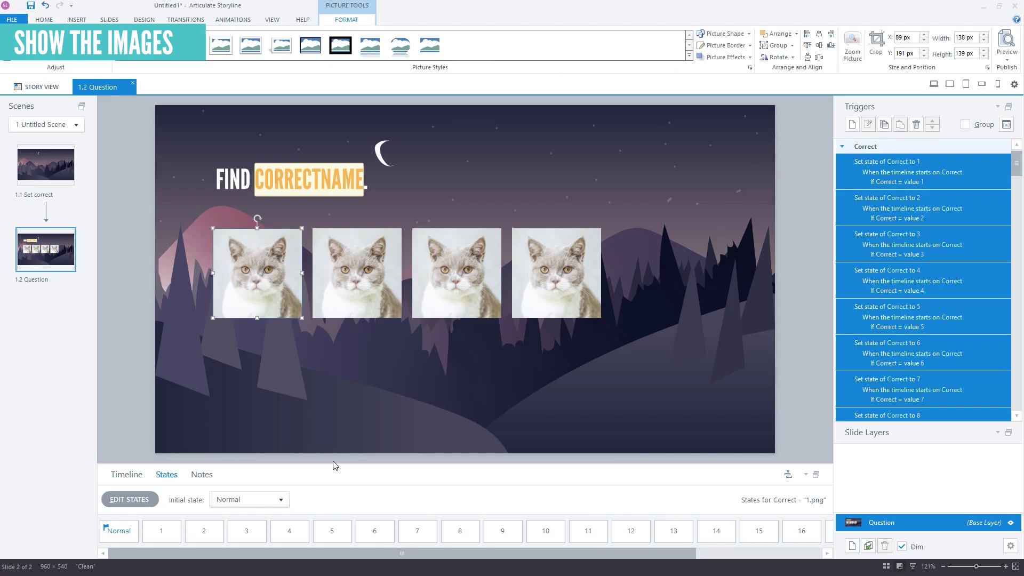
left_click(352, 293)
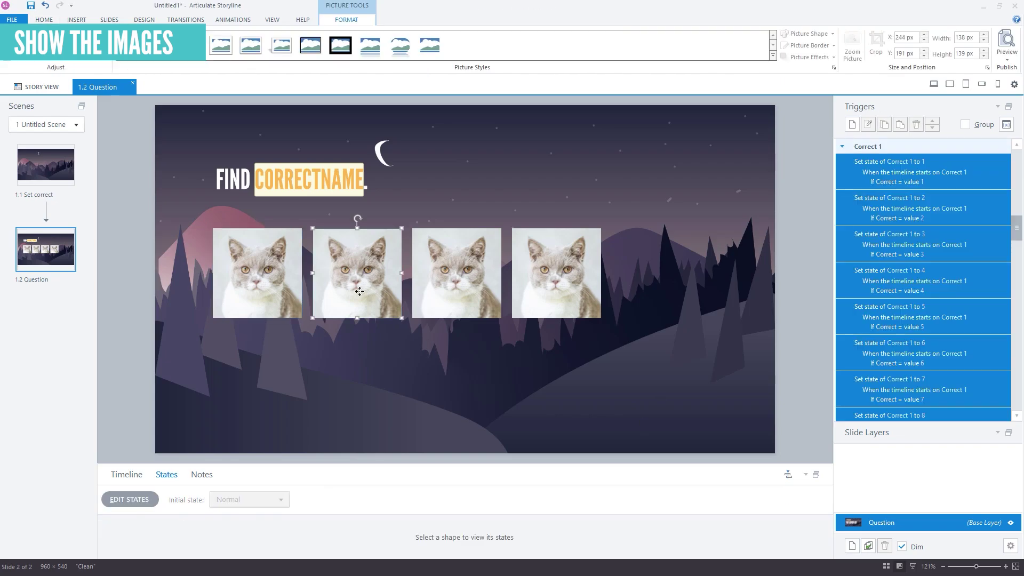
left_click(459, 283)
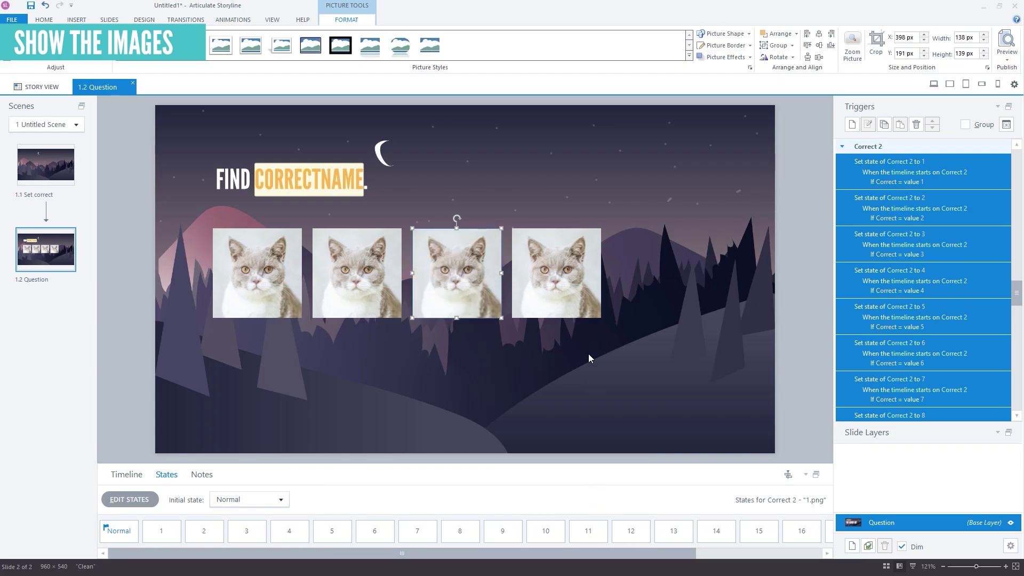
left_click(430, 341)
left_click(363, 299)
left_click(125, 474)
double_click(181, 524)
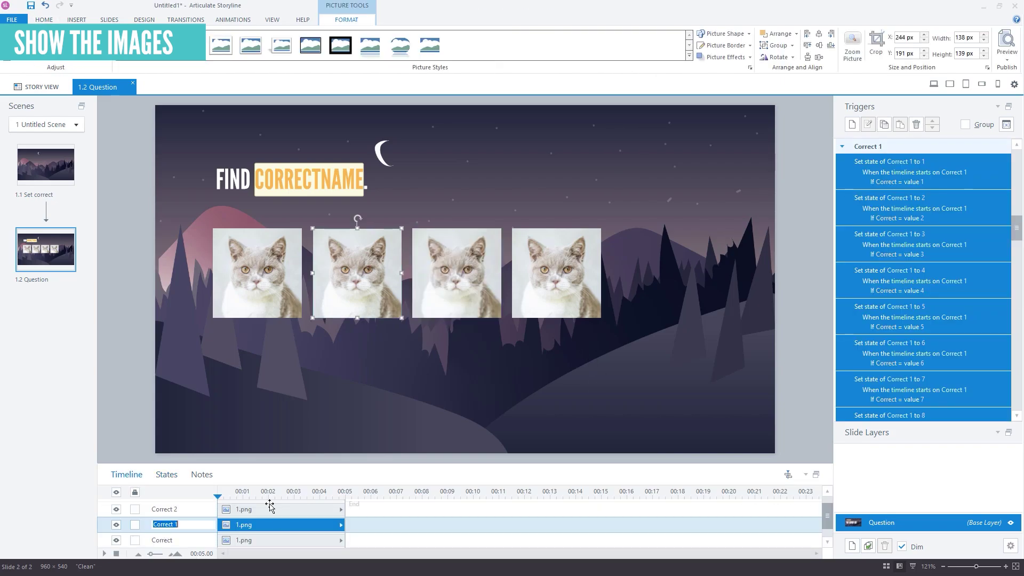
type("Decoy 1")
key("Return")
Rename the third and fourth pictures as "Decoy 2" and "Decoy 3".
double_click(176, 509)
type("Decoy 2")
key("Return")
scroll(176, 507, "up", 1)
double_click(176, 507)
type("D")
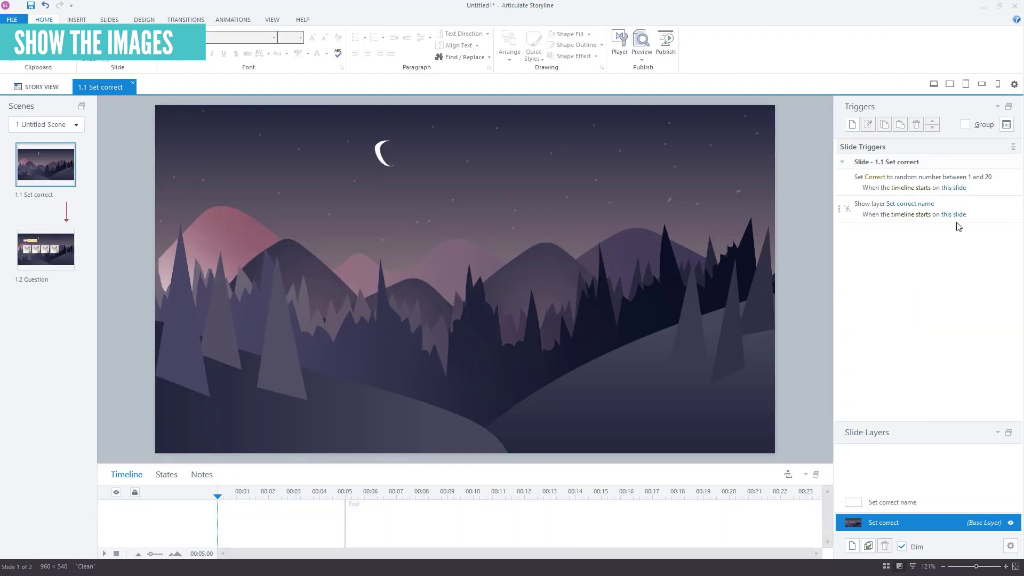
Duplicate the Set correct slide and rename the copy "Decoy 1".
right_click(51, 170)
left_click(83, 238)
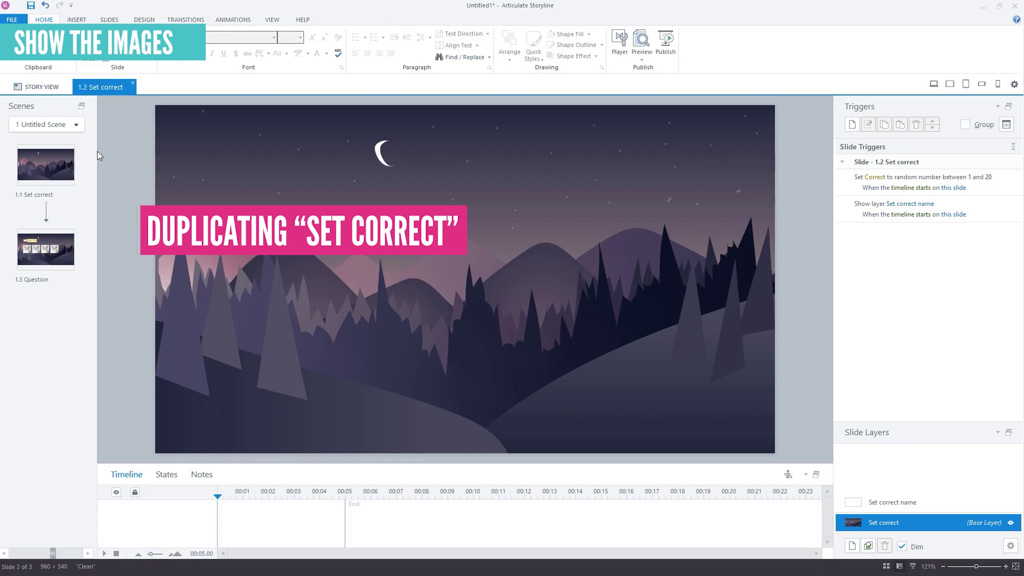
double_click(112, 88)
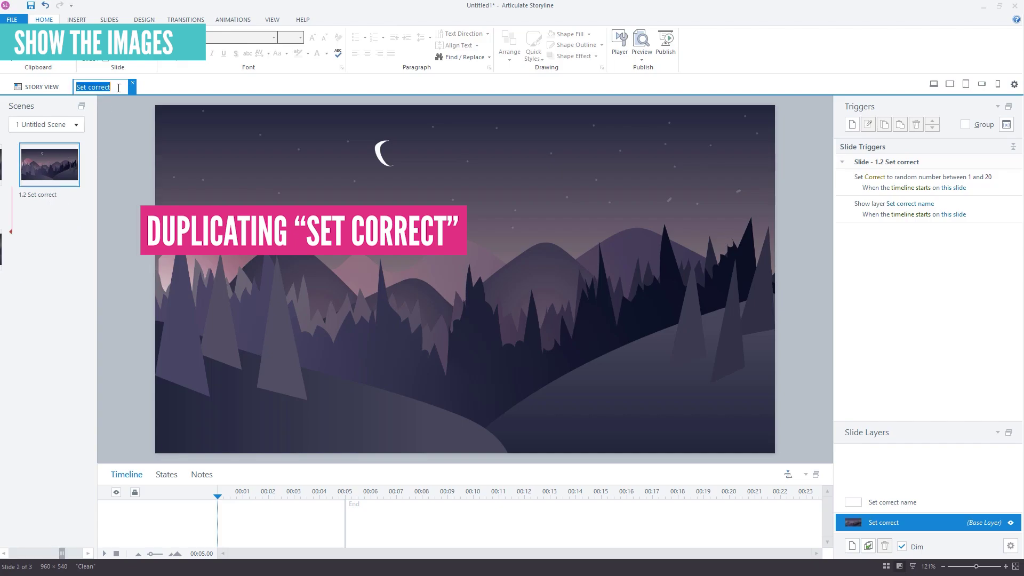
type("Decoy 1")
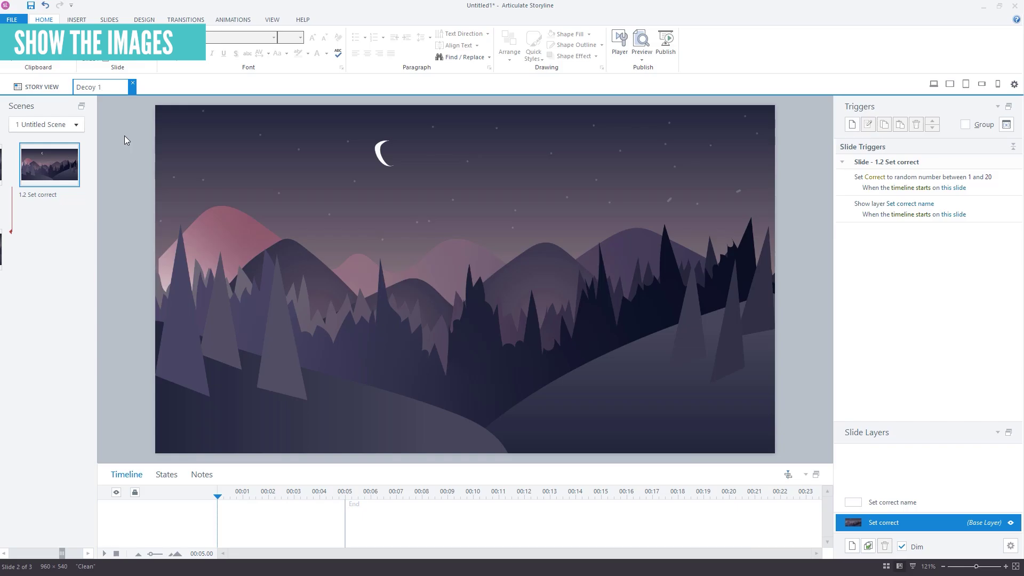
key("Return")
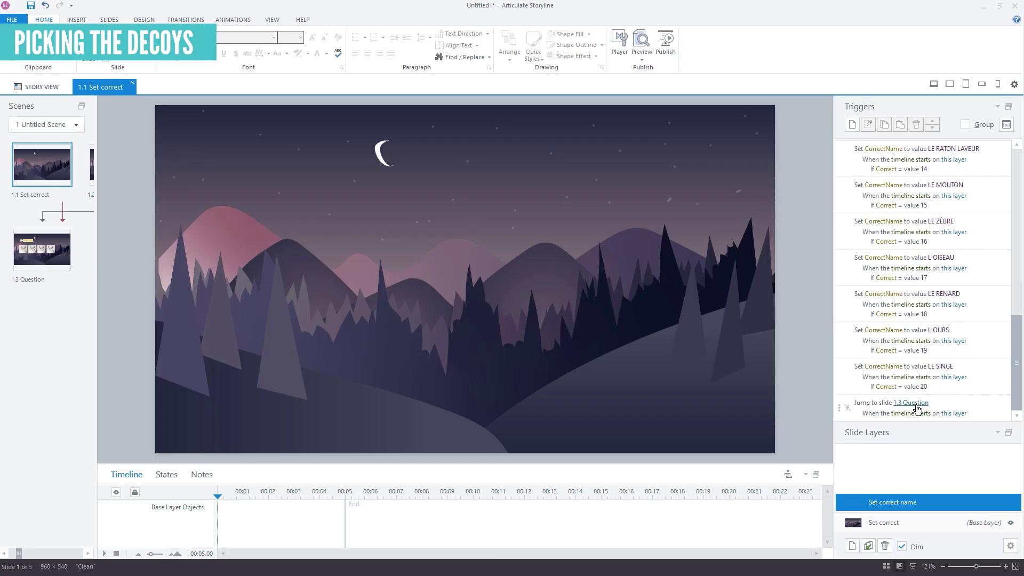
Redirect the jump trigger on the Set correct name layer of slide 1.1 to slide 1.2 Decoy 1.
left_click(915, 404)
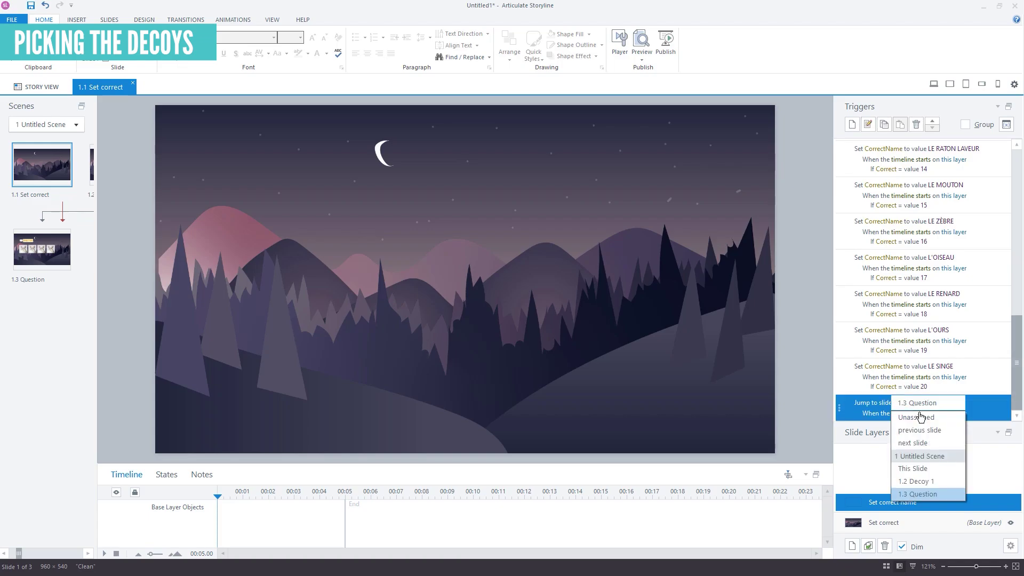
left_click(916, 483)
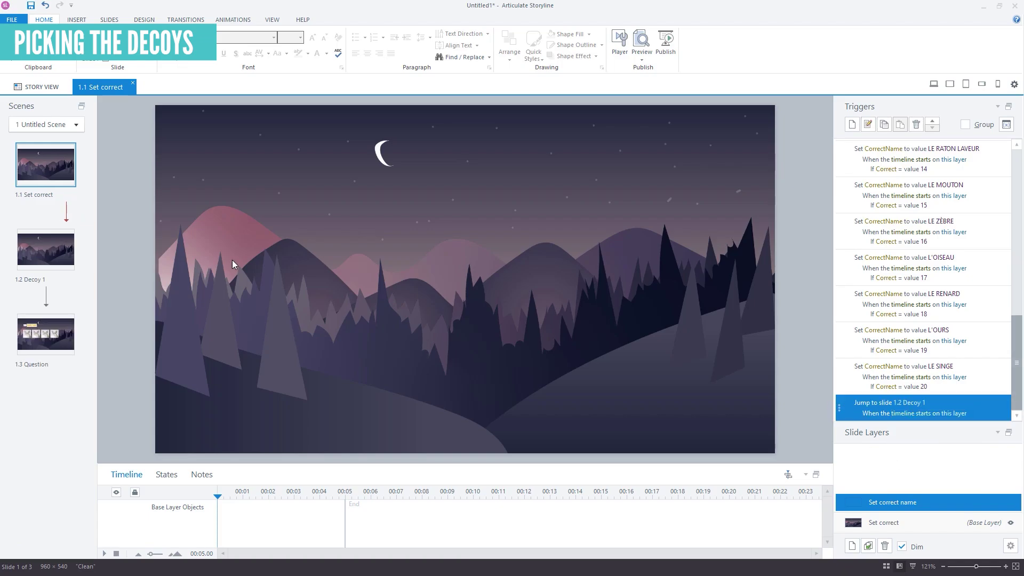
On the Decoy 1 slide, change the variable in the random number trigger to Decoy_1.
left_click(51, 252)
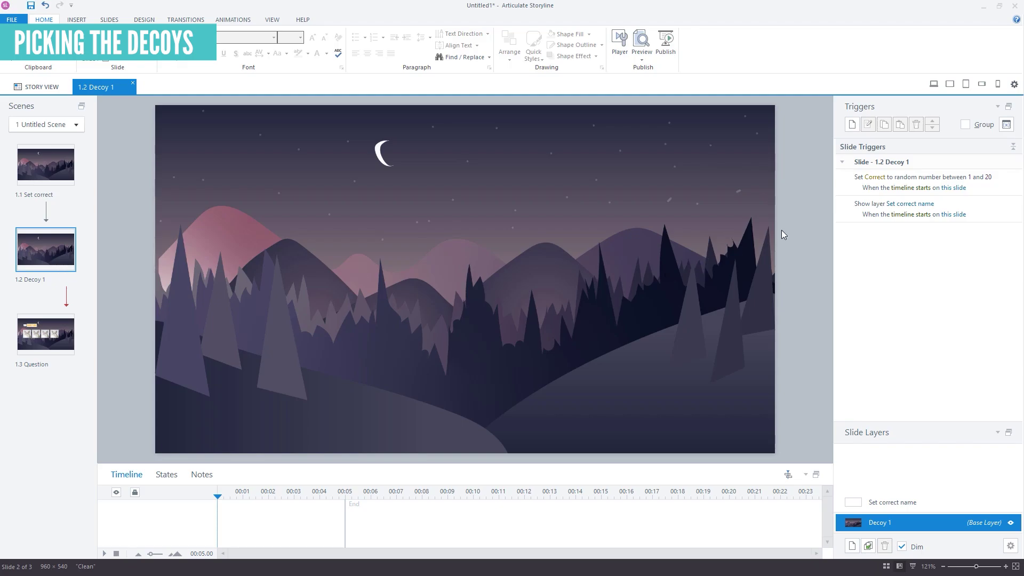
left_click(877, 179)
left_click(884, 196)
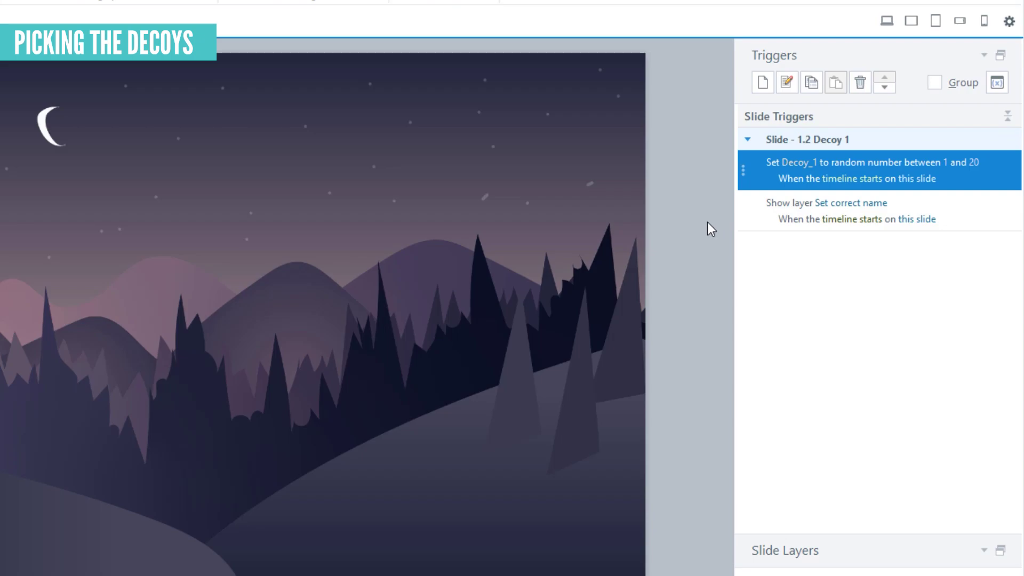
Delete the show layer trigger and the Set correct name layer from the Decoy 1 slide.
left_click(964, 215)
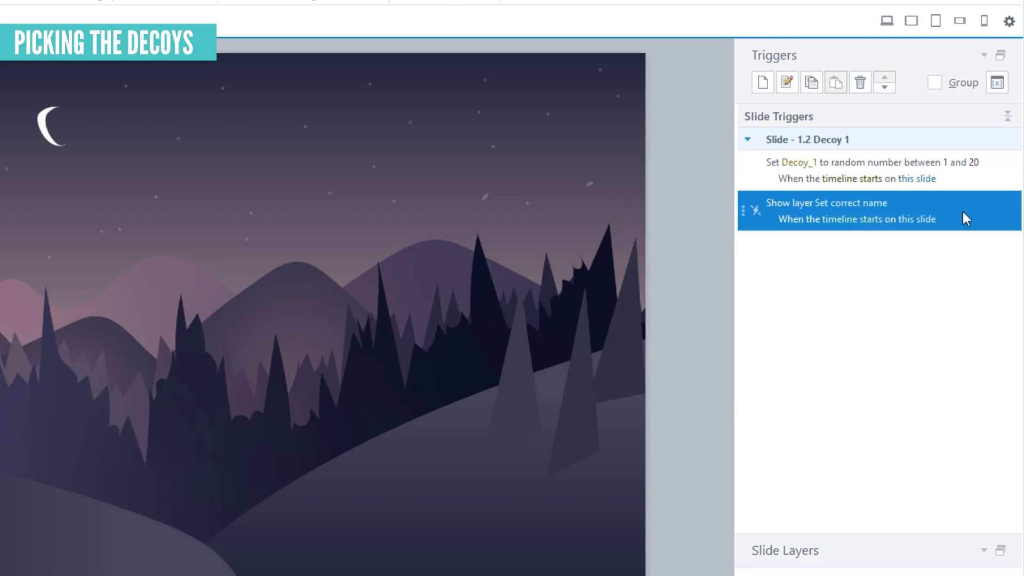
left_click(864, 86)
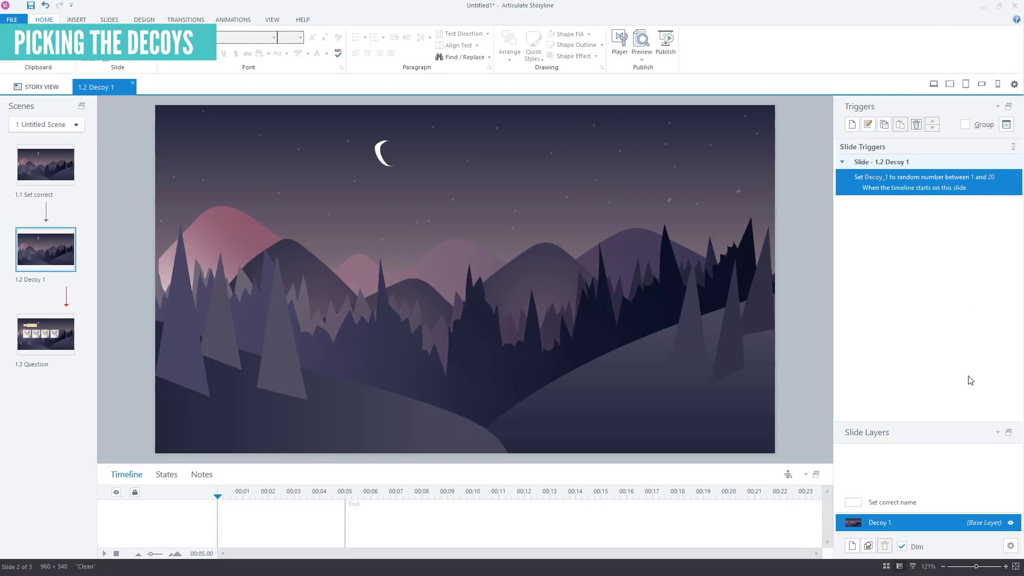
left_click(924, 503)
left_click(885, 546)
left_click(525, 326)
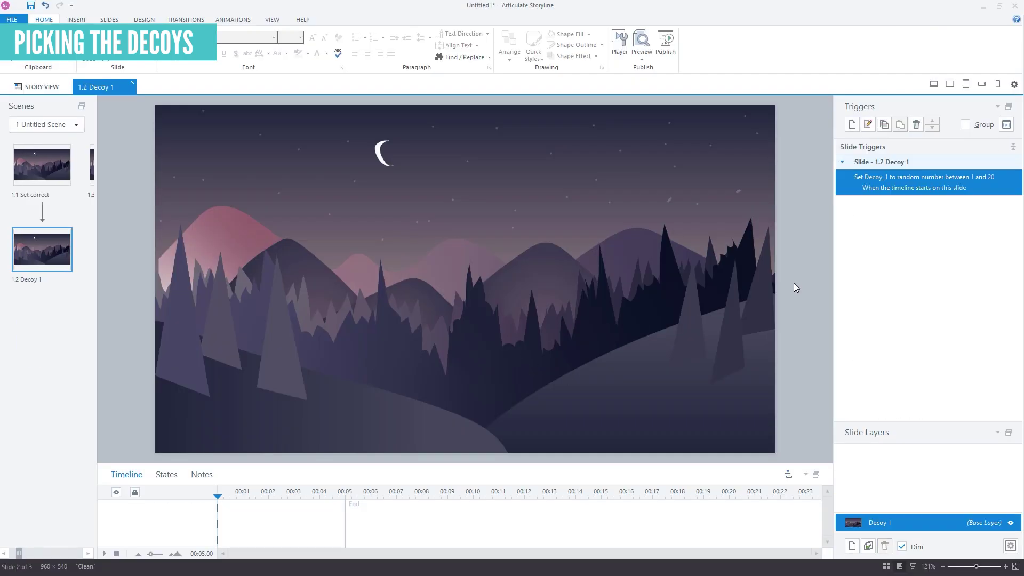
Add a trigger that jumps to slide 1.3 Question when the timeline starts on the Decoy 1 slide.
left_click(852, 125)
left_click(618, 165)
left_click(579, 250)
left_click(574, 177)
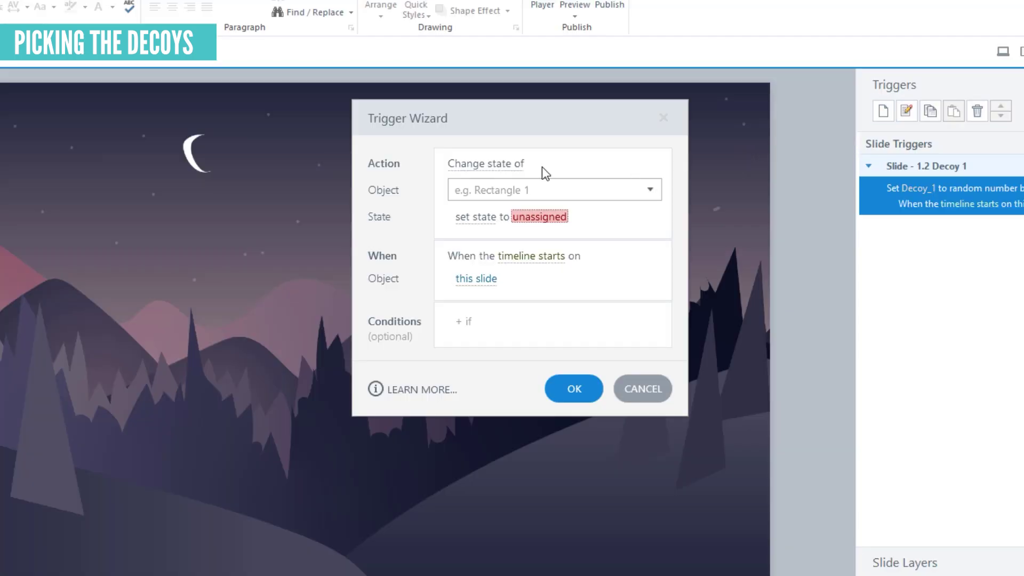
left_click(491, 362)
left_click(670, 357)
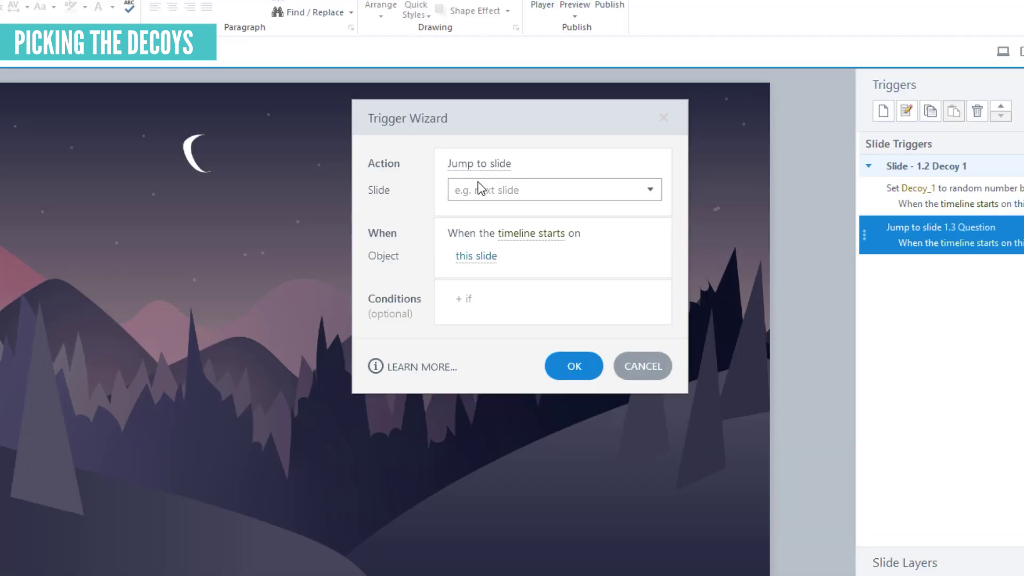
Add a trigger that jumps to this slide when the timeline starts if Decoy_1 equals the variable Correct.
left_click(573, 177)
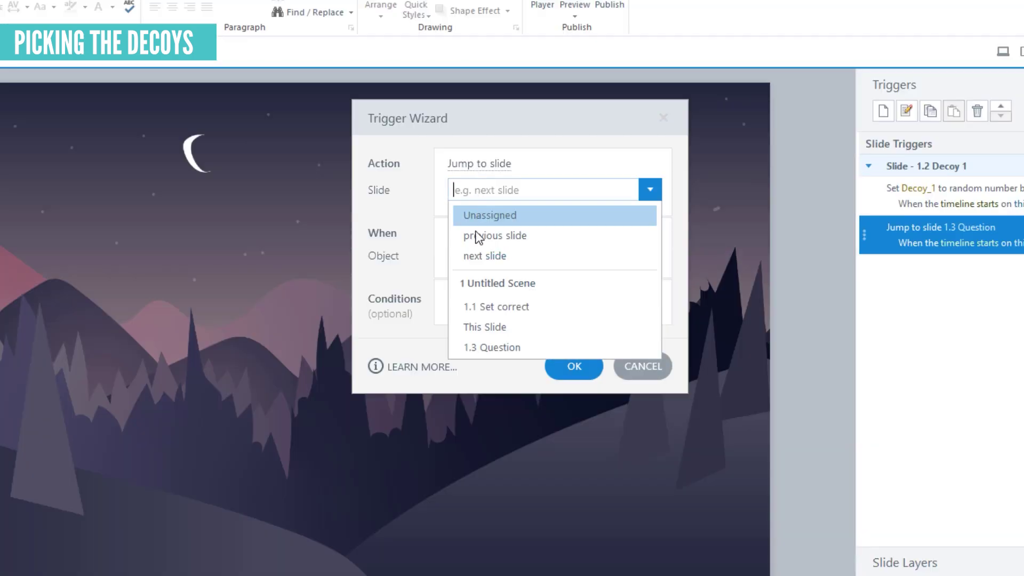
left_click(478, 327)
left_click(498, 290)
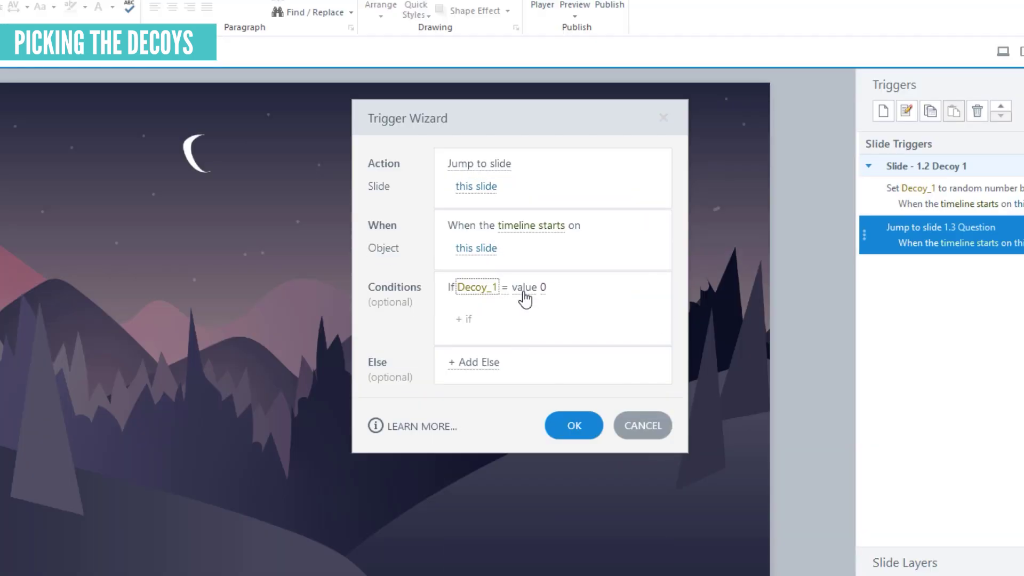
left_click(524, 288)
left_click(547, 327)
left_click(560, 292)
left_click(502, 382)
left_click(575, 426)
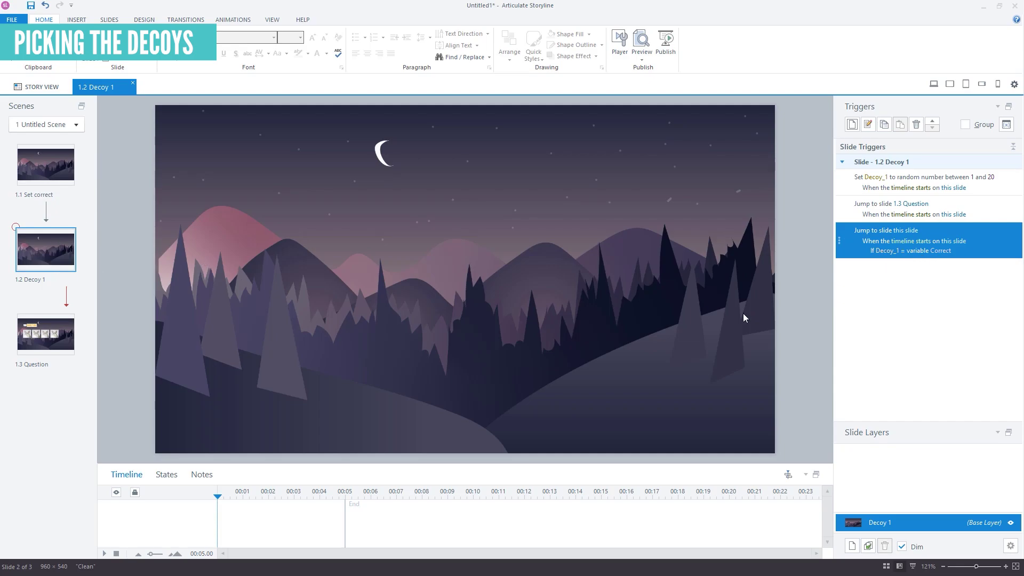
Add a condition to the jump to 1.3 Question trigger: Decoy_1 is not equal to the variable Correct.
double_click(891, 209)
left_click(575, 247)
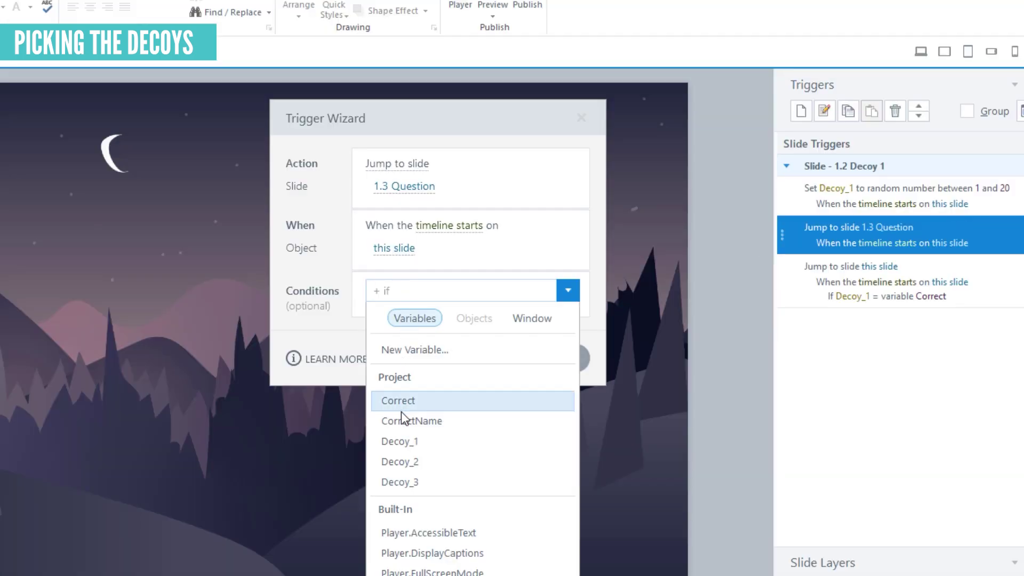
left_click(398, 443)
left_click(422, 288)
left_click(421, 430)
left_click(443, 287)
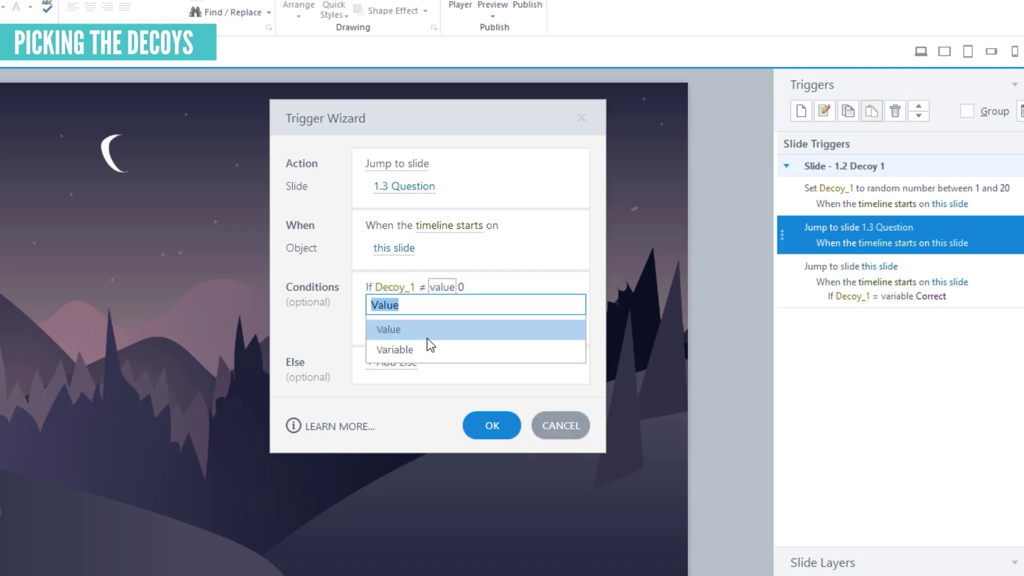
left_click(428, 346)
left_click(480, 293)
left_click(419, 393)
left_click(492, 425)
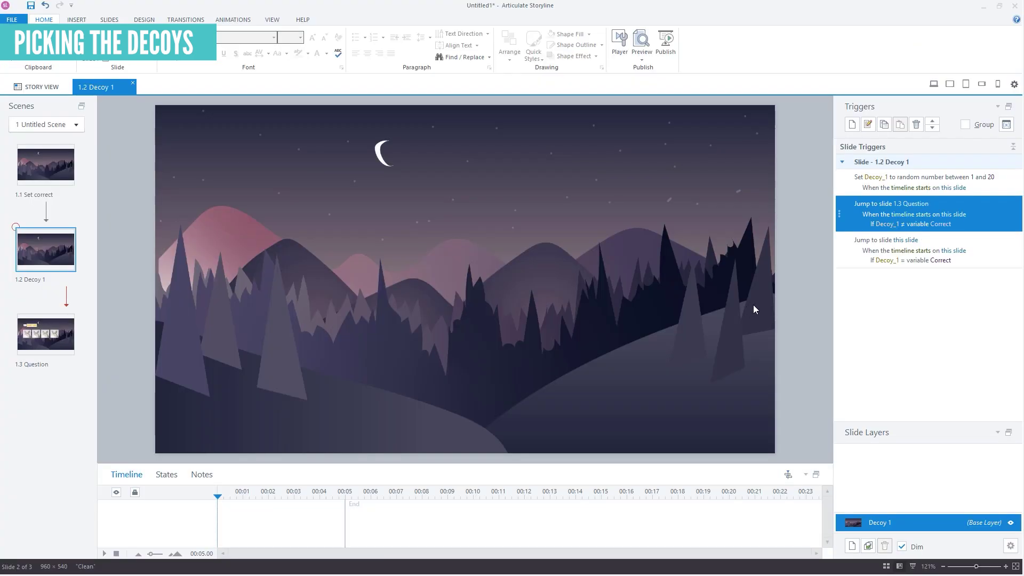
On the Question slide, change the condition variable in all 20 state triggers of the Decoy 1 picture to Decoy_1.
left_click(52, 336)
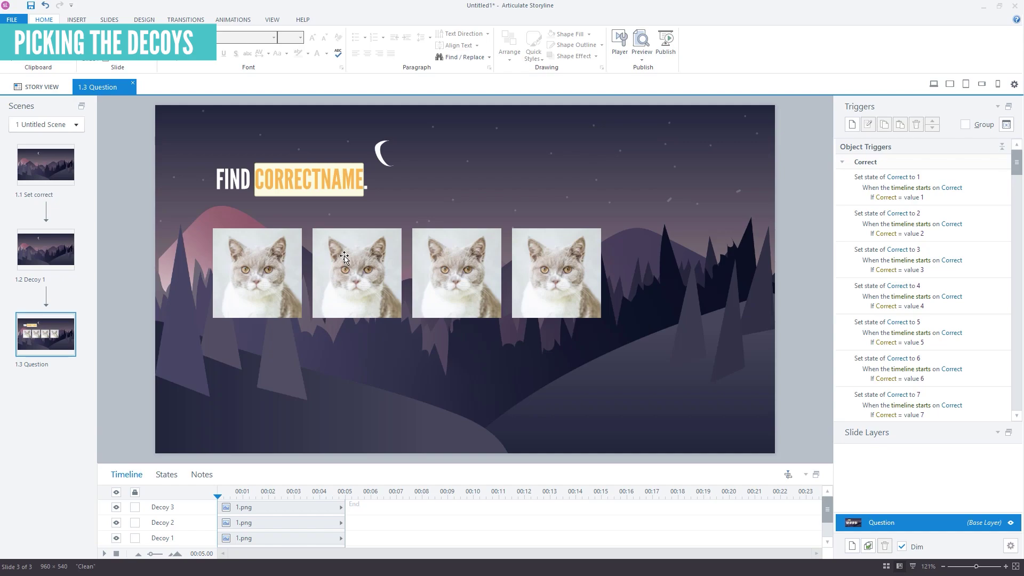
left_click(345, 258)
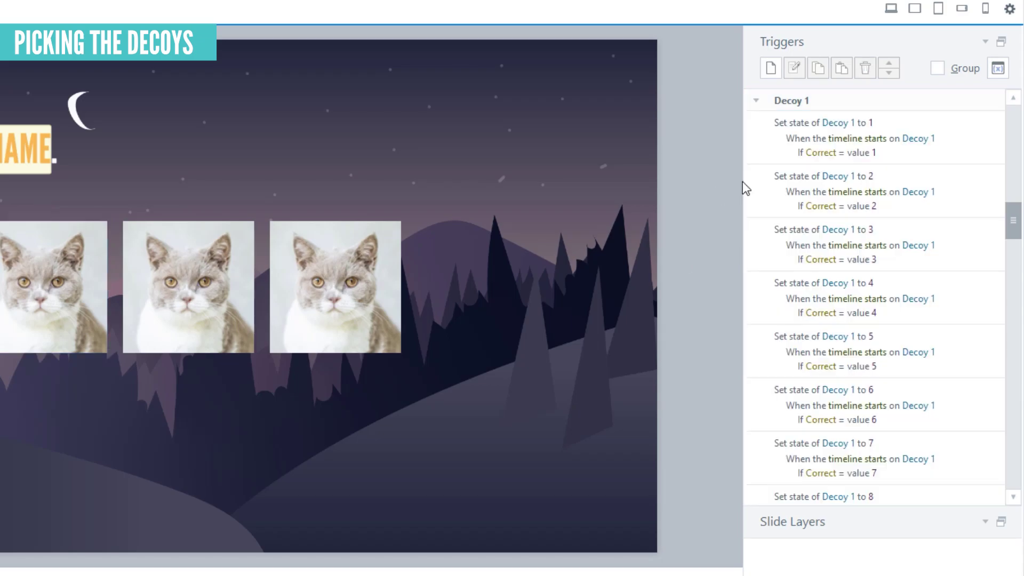
left_click(824, 153)
left_click(832, 172)
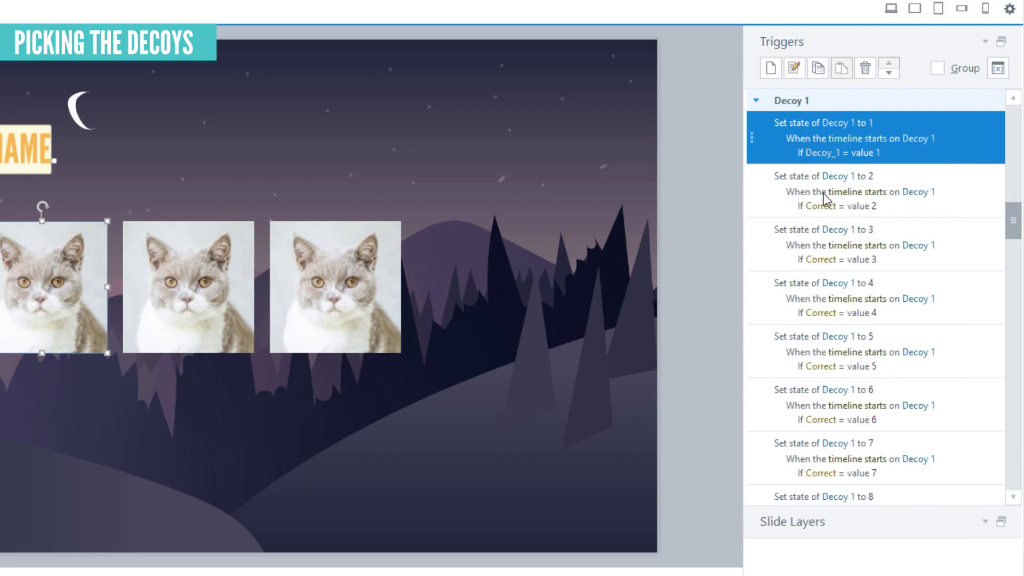
left_click(828, 205)
left_click(832, 173)
left_click(822, 258)
left_click(832, 173)
left_click(822, 312)
left_click(832, 173)
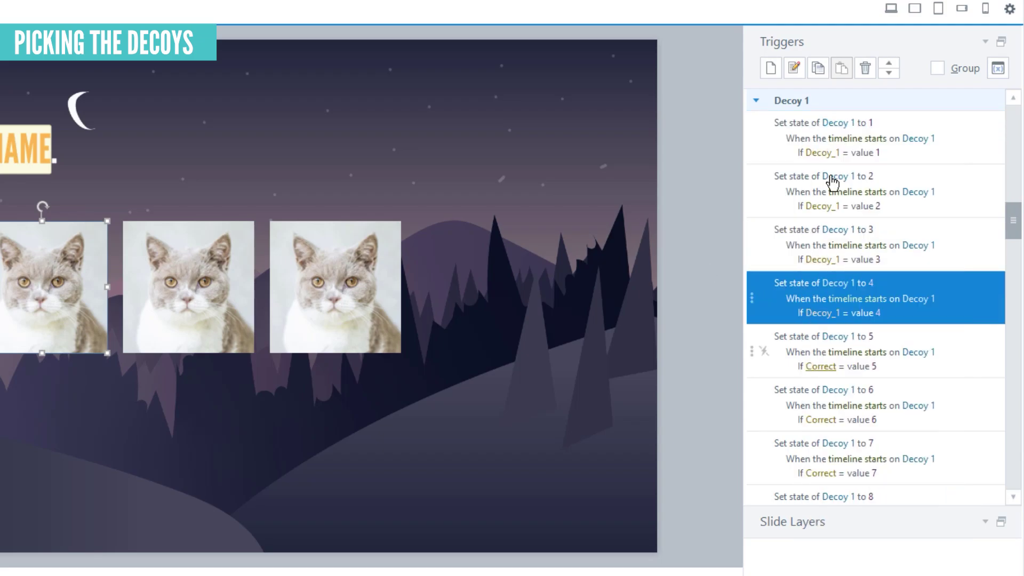
scroll(836, 210, "down", 4)
left_click(823, 149)
left_click(833, 173)
scroll(839, 190, "down", 4)
left_click(823, 182)
left_click(824, 290)
left_click(832, 174)
scroll(833, 224, "down", 3)
left_click(827, 320)
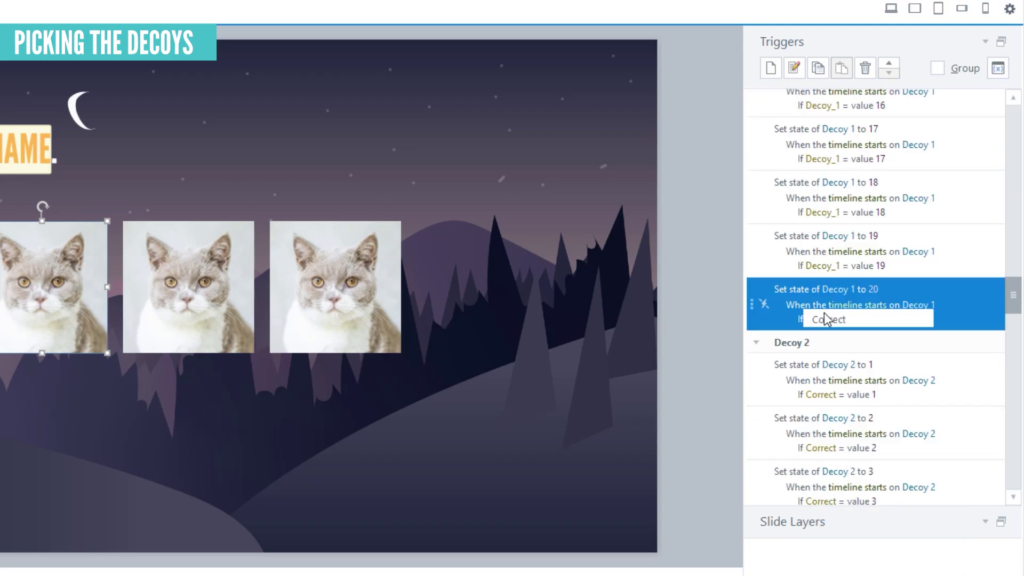
left_click(832, 174)
Preview the question to check the correct picture and the decoy pictures.
left_click(1006, 57)
left_click(996, 70)
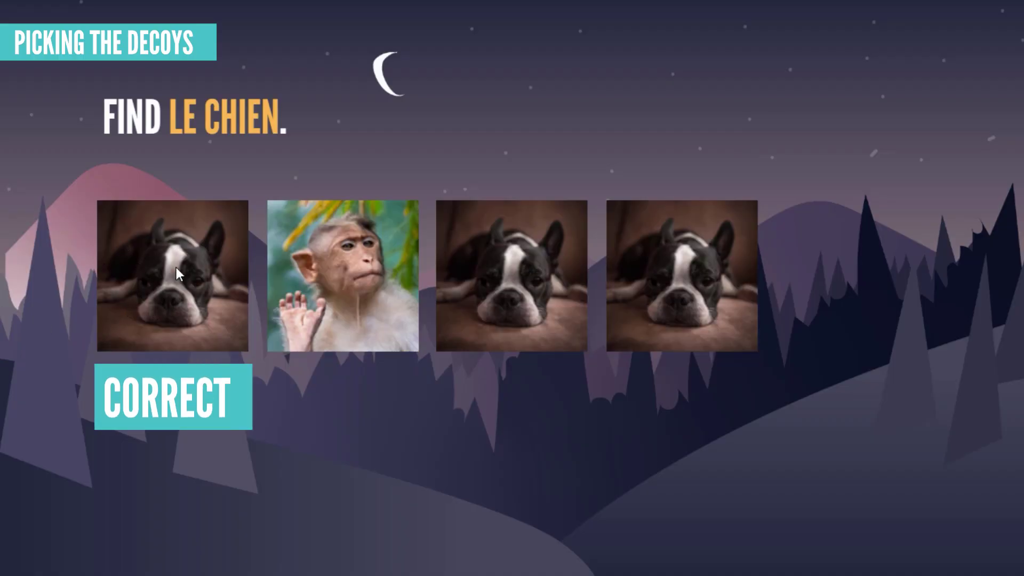
mouse_move(305, 223)
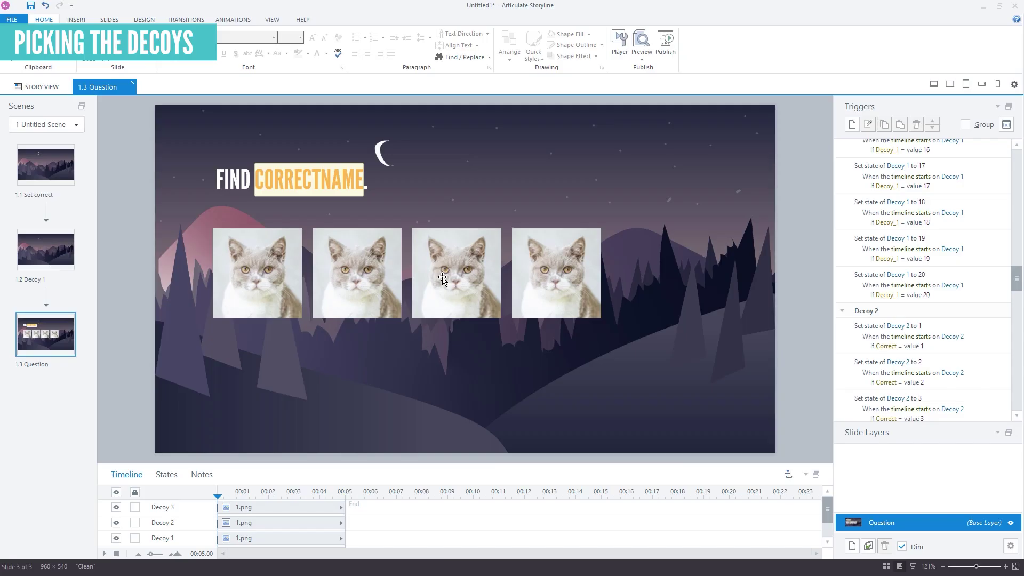
Duplicate the Decoy 1 slide and rename the copy "Decoy 2".
left_click(54, 252)
right_click(52, 251)
left_click(75, 320)
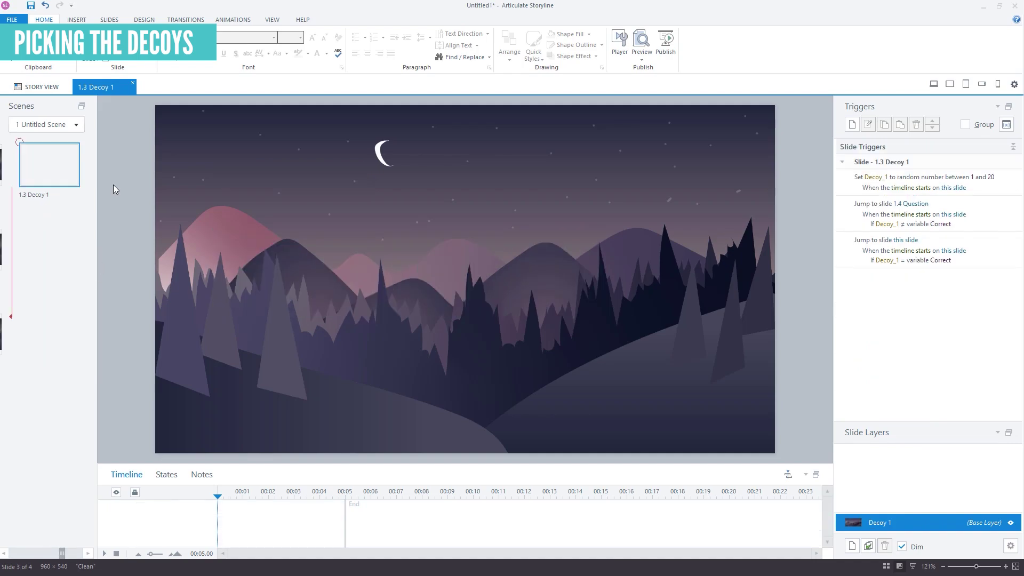
double_click(114, 88)
type("Decoy 2")
key("Return")
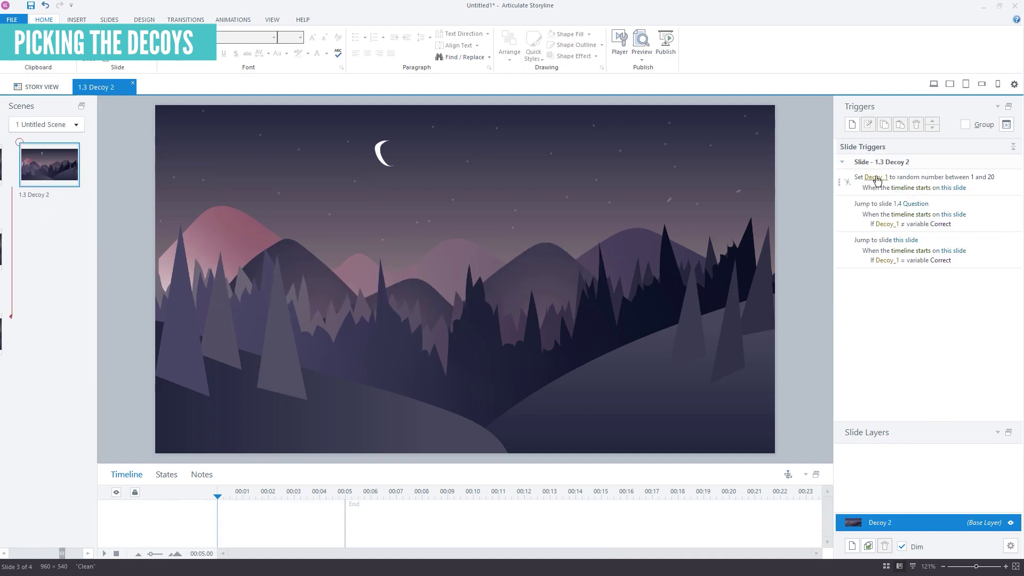
On the Decoy 2 slide, change the variable in the random number trigger to Decoy_2.
left_click(877, 179)
left_click(881, 182)
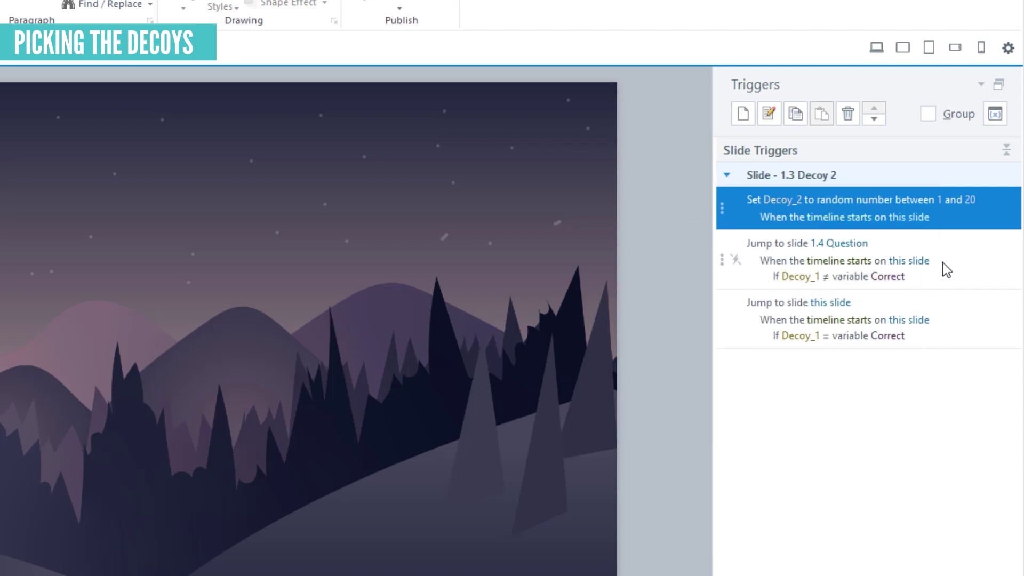
left_click(956, 275)
Change the condition variable of the jump to this slide trigger on Decoy 2 to Decoy_2.
left_click(957, 332)
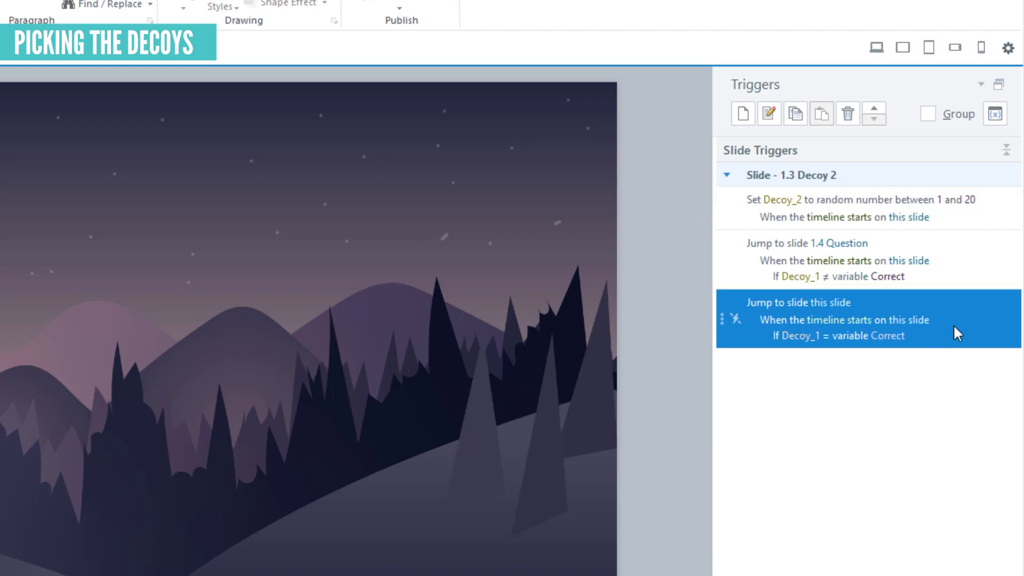
double_click(957, 332)
left_click(299, 313)
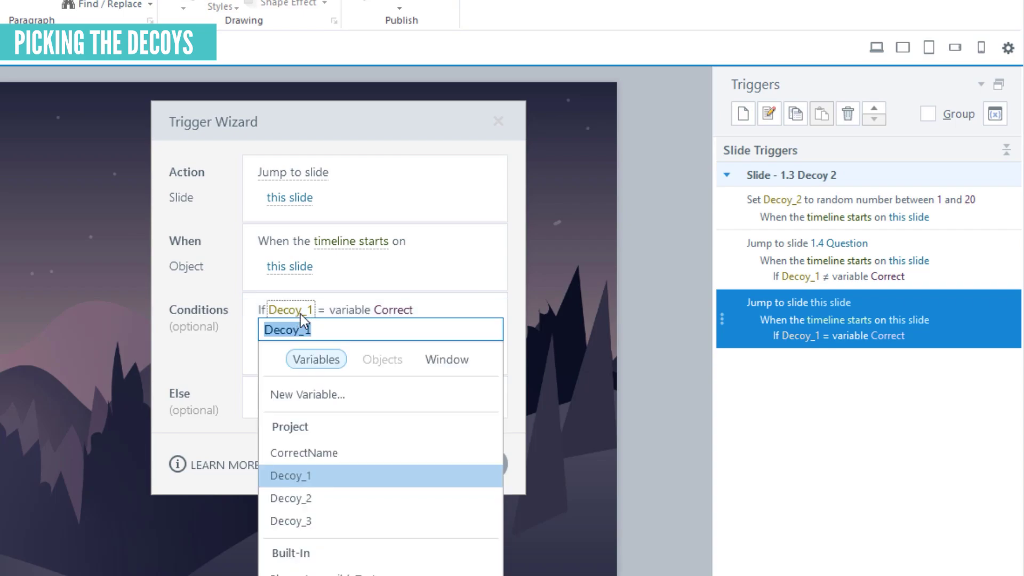
left_click(293, 499)
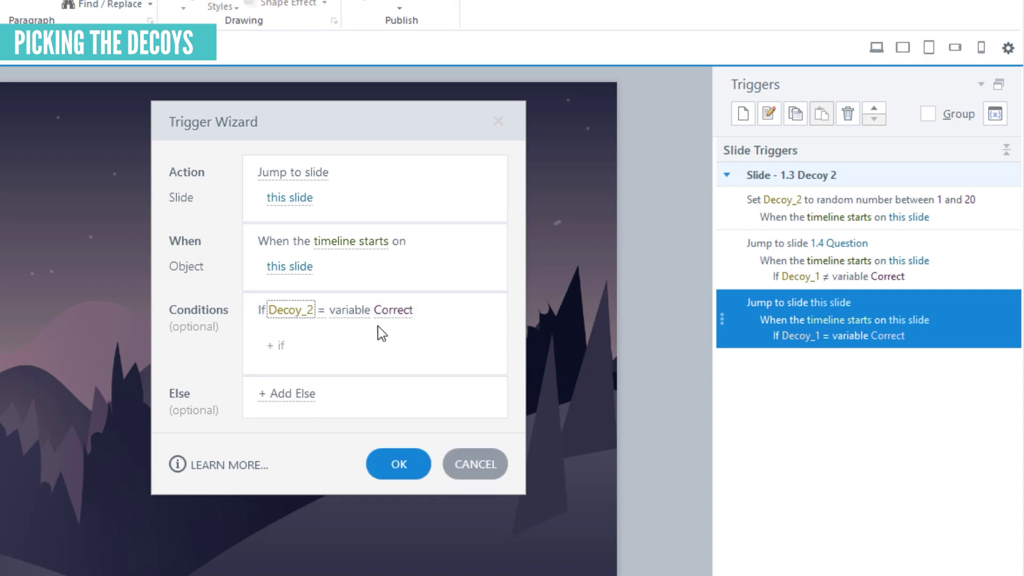
mouse_move(462, 312)
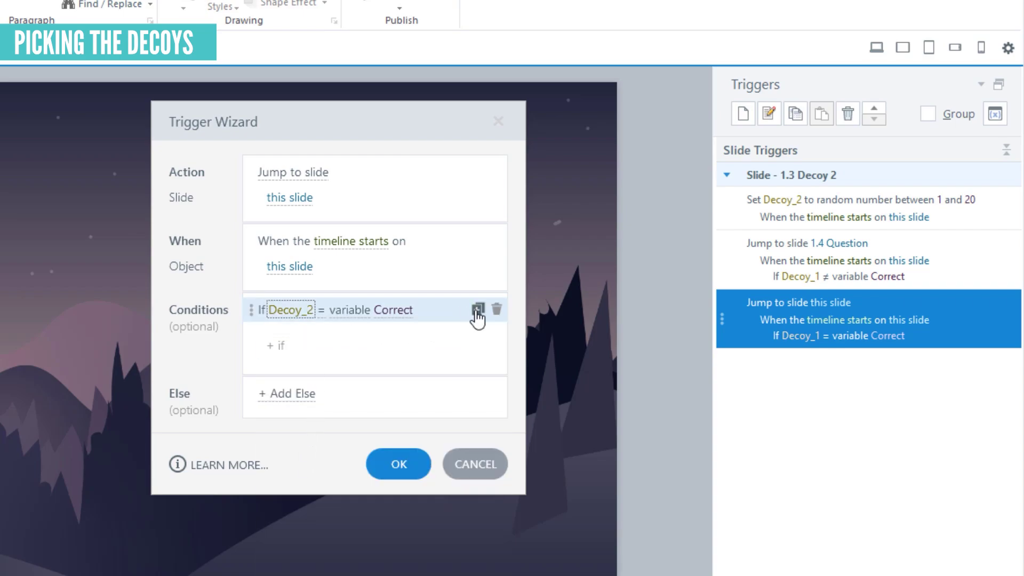
Duplicate the condition in the same trigger and change the copy to "or Decoy_2 = variable Decoy_1".
left_click(478, 311)
left_click(315, 333)
left_click(404, 334)
left_click(404, 334)
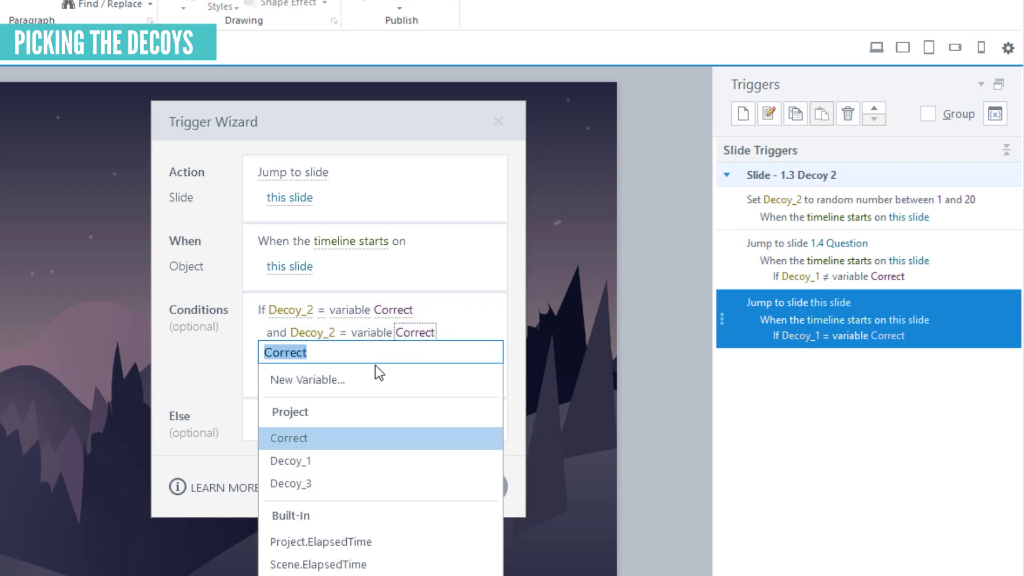
left_click(322, 464)
left_click(280, 336)
left_click(280, 400)
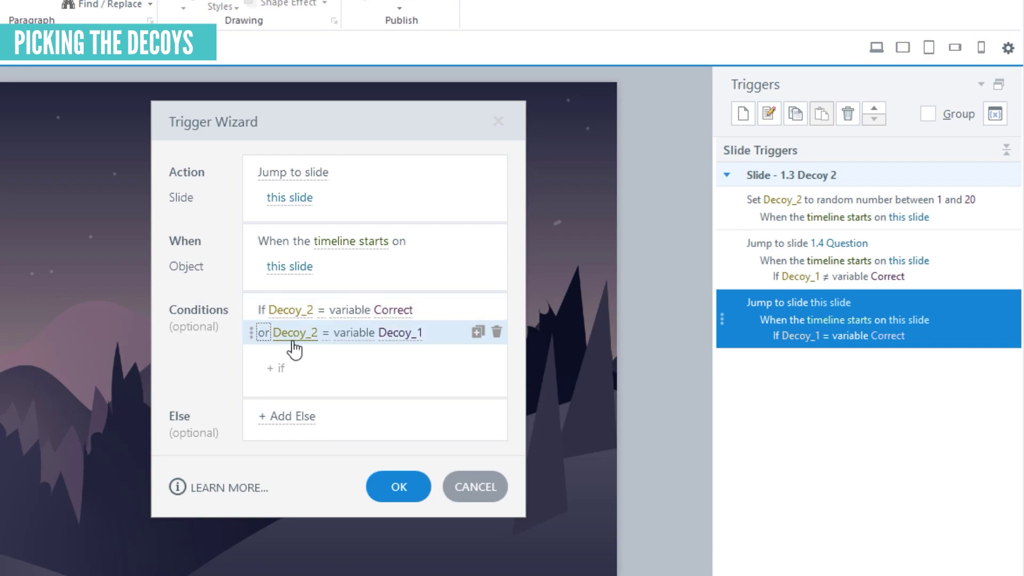
left_click(399, 487)
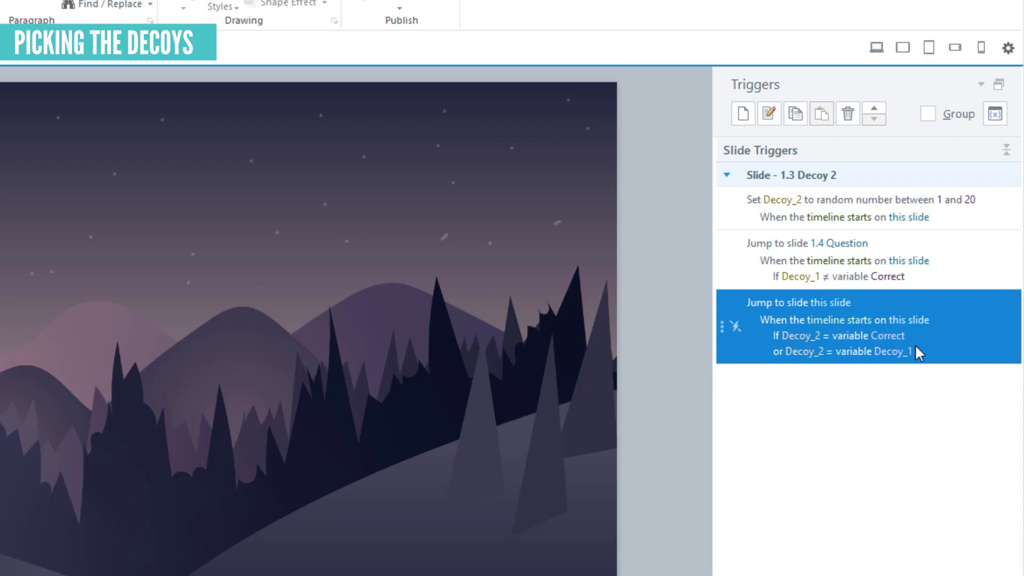
Set the conditions of the jump to 1.4 Question trigger to Decoy_2 not equal to Correct and Decoy_2 not equal to Decoy_1.
double_click(943, 264)
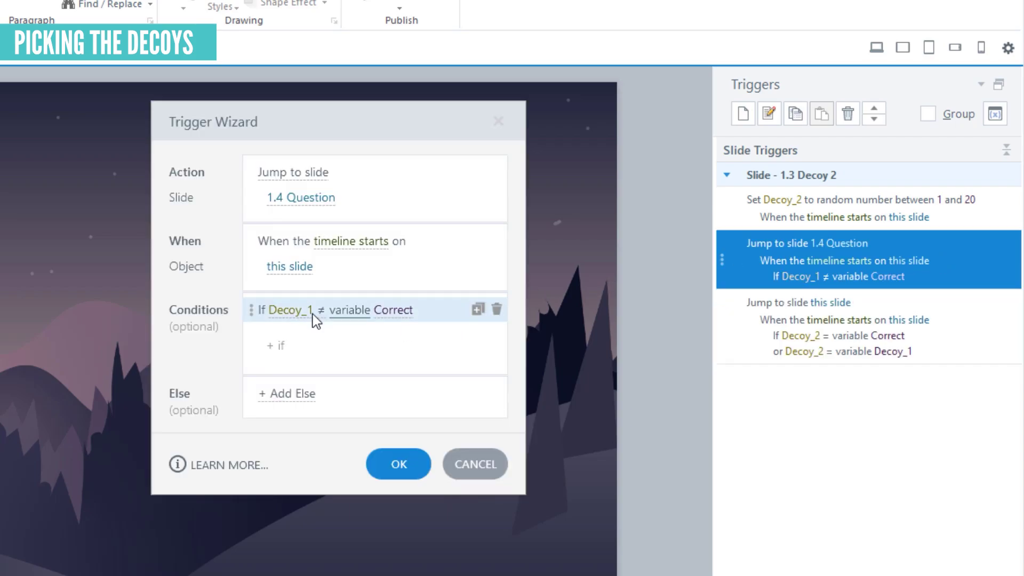
left_click(291, 310)
left_click(302, 498)
left_click(478, 311)
left_click(414, 332)
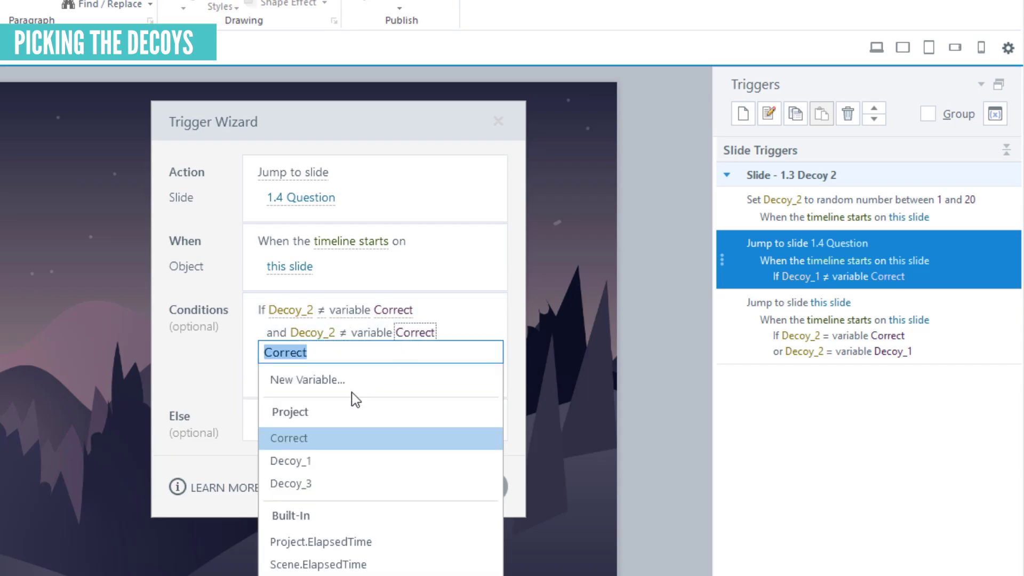
left_click(320, 435)
left_click(397, 482)
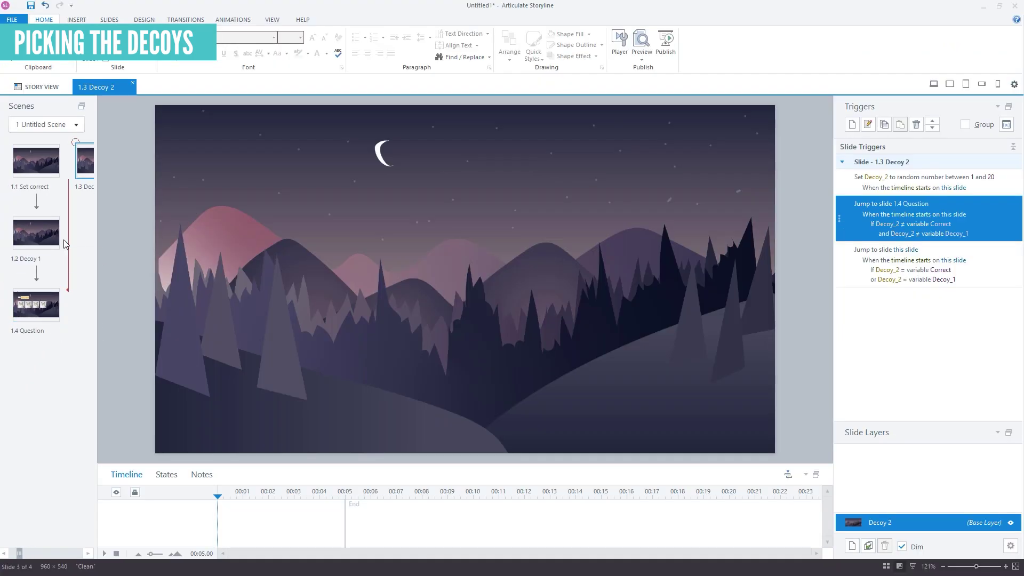
On the Decoy 1 slide, redirect the jump to 1.4 Question trigger to slide 1.3 Decoy 2.
left_click(56, 236)
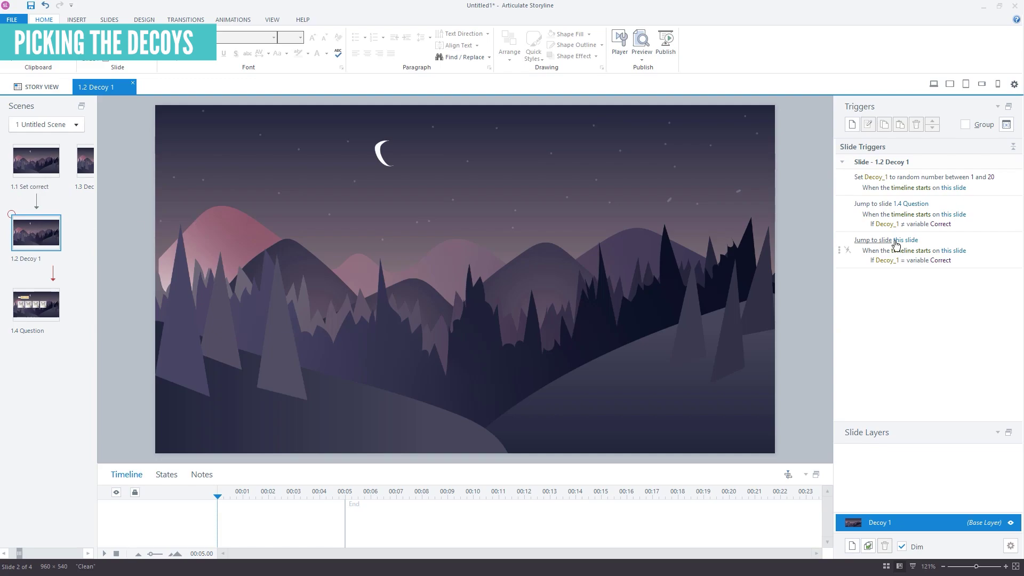
left_click(916, 203)
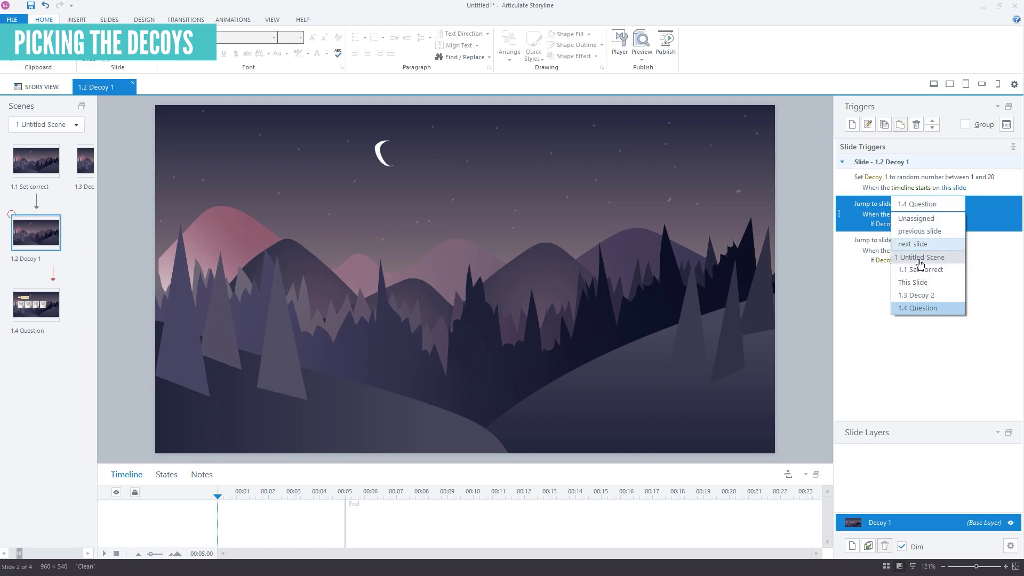
left_click(916, 297)
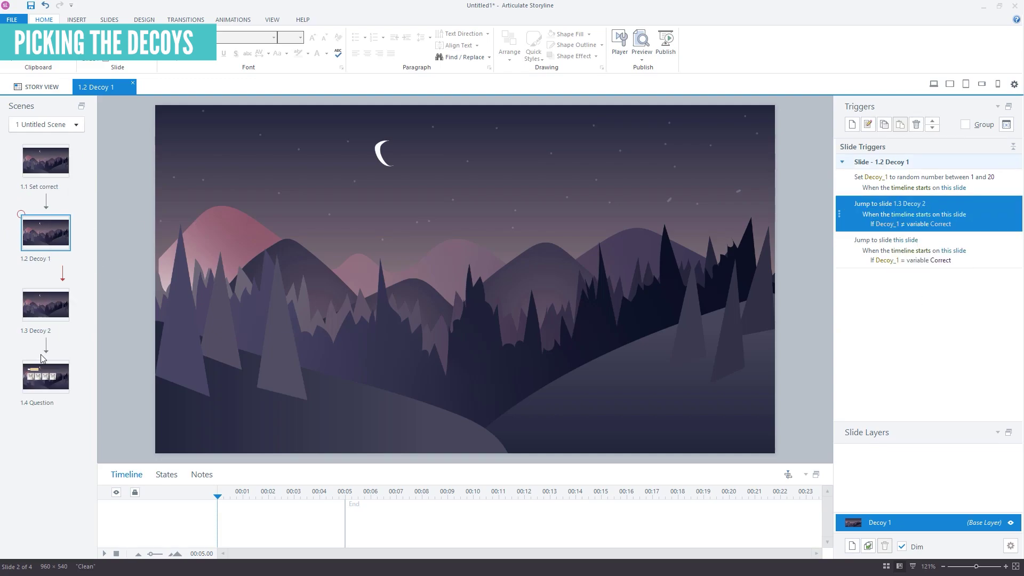
Duplicate the Decoy 2 slide and rename the copy "Decoy 3".
left_click(46, 305)
right_click(53, 314)
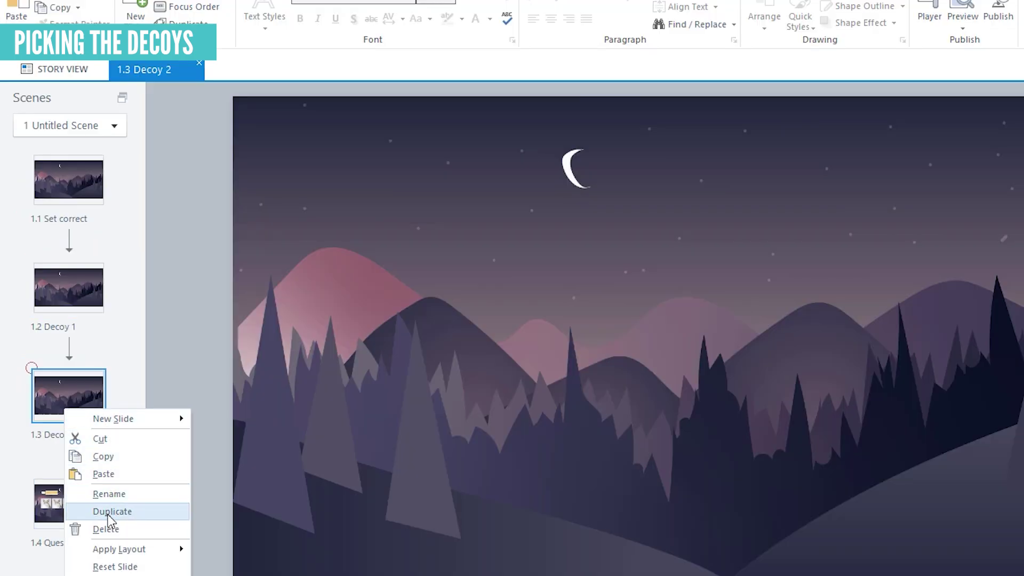
left_click(73, 381)
double_click(183, 71)
key("BackSpace")
type("3")
key("Return")
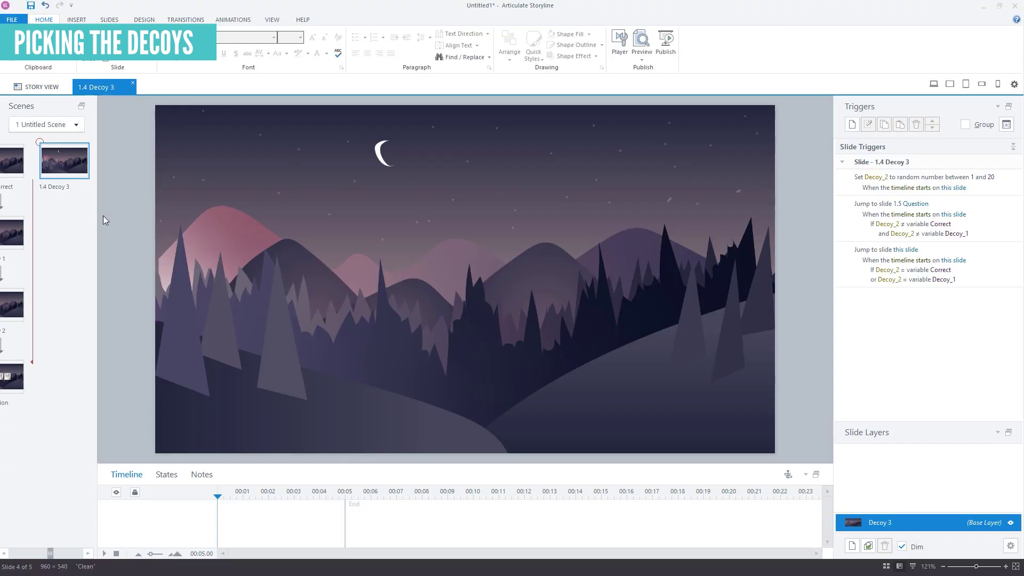
On the Decoy 2 slide, redirect the jump to 1.5 Question trigger to slide 1.4 Decoy 3.
left_click(22, 312)
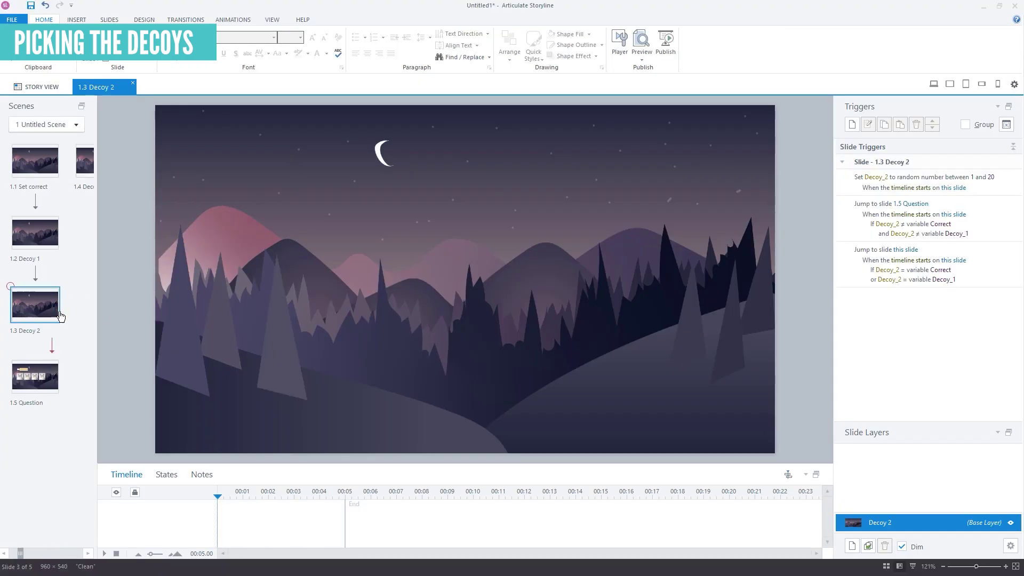
left_click(915, 205)
left_click(929, 310)
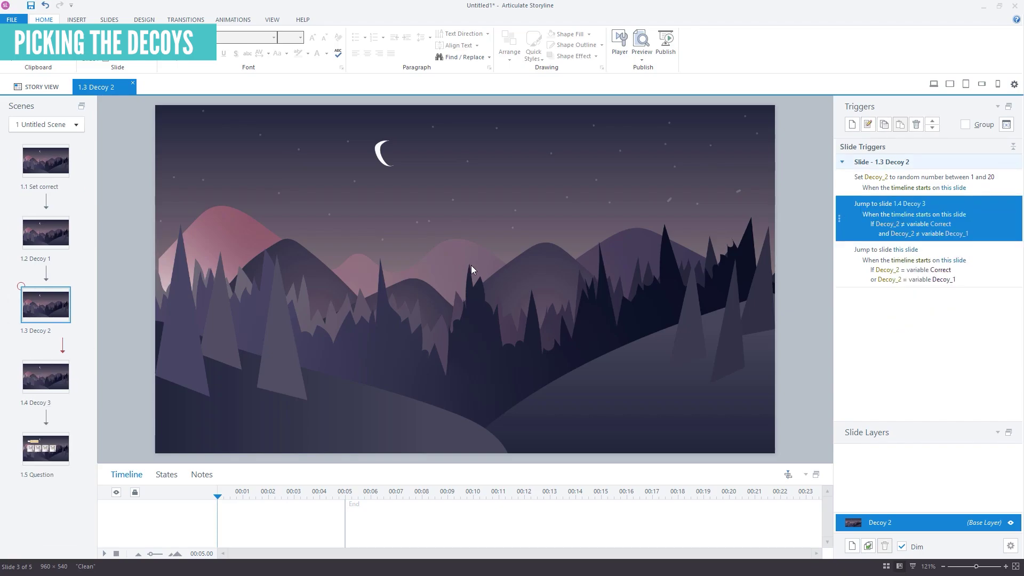
On the Decoy 3 slide, change the variable in the random number trigger to Decoy_3.
left_click(46, 387)
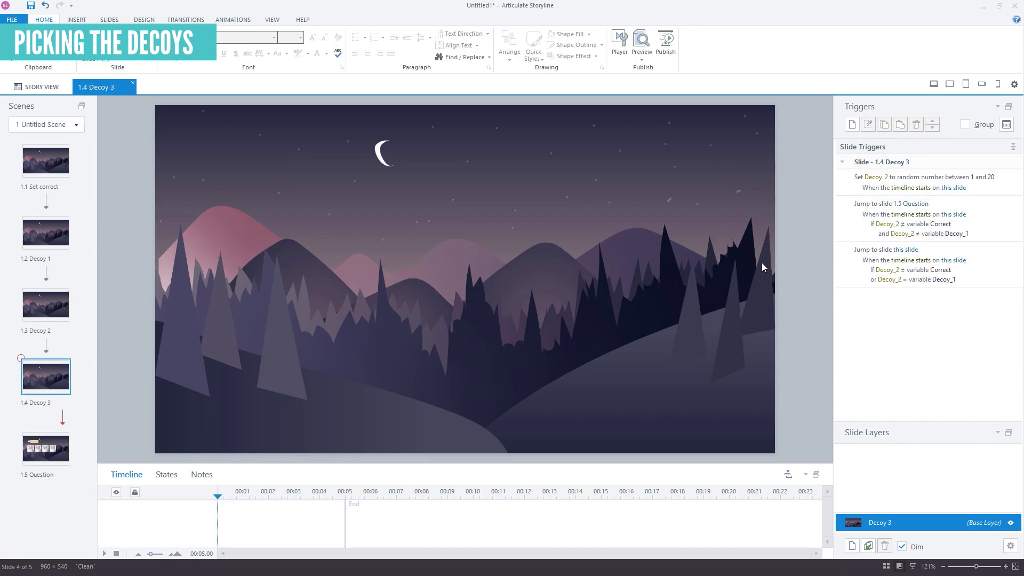
left_click(877, 178)
left_click(883, 185)
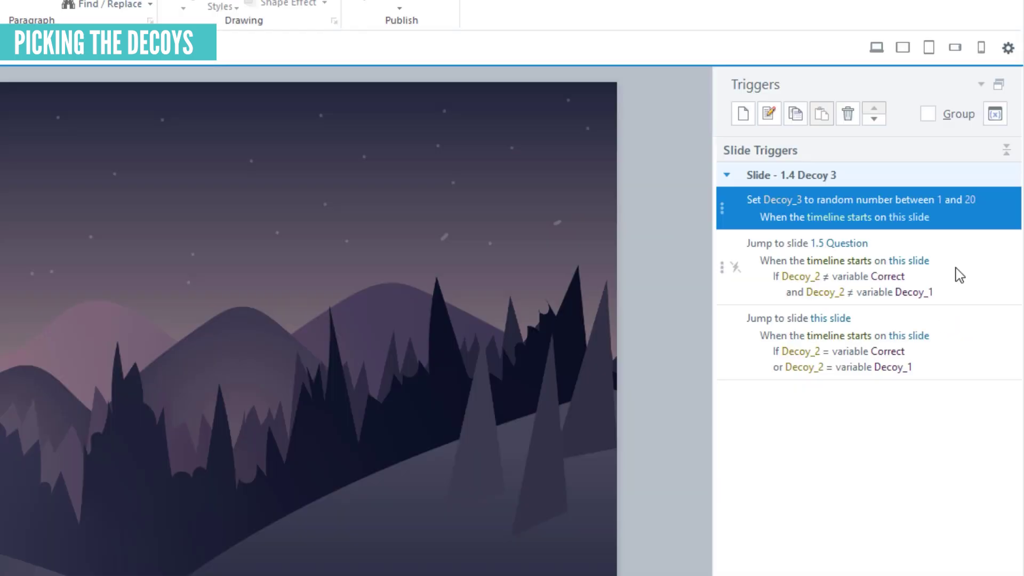
left_click(982, 222)
left_click(984, 260)
Change the variable in both conditions of Decoy 3's jump to this slide trigger to Decoy_3.
double_click(963, 344)
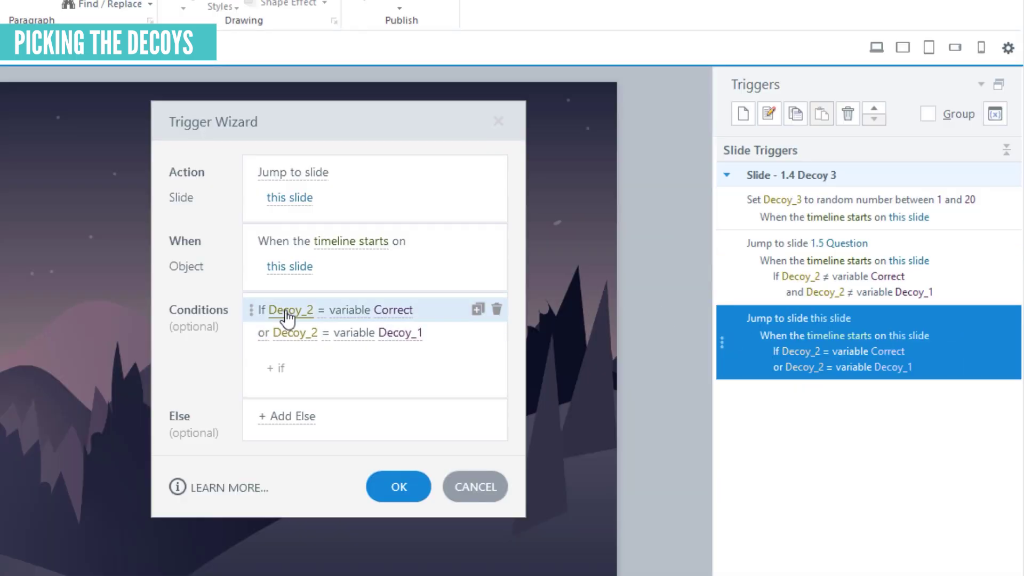
left_click(286, 310)
left_click(291, 521)
left_click(295, 333)
left_click(291, 544)
Add a third condition to the jump to this slide trigger: or Decoy_3 = variable Decoy_2.
left_click(476, 335)
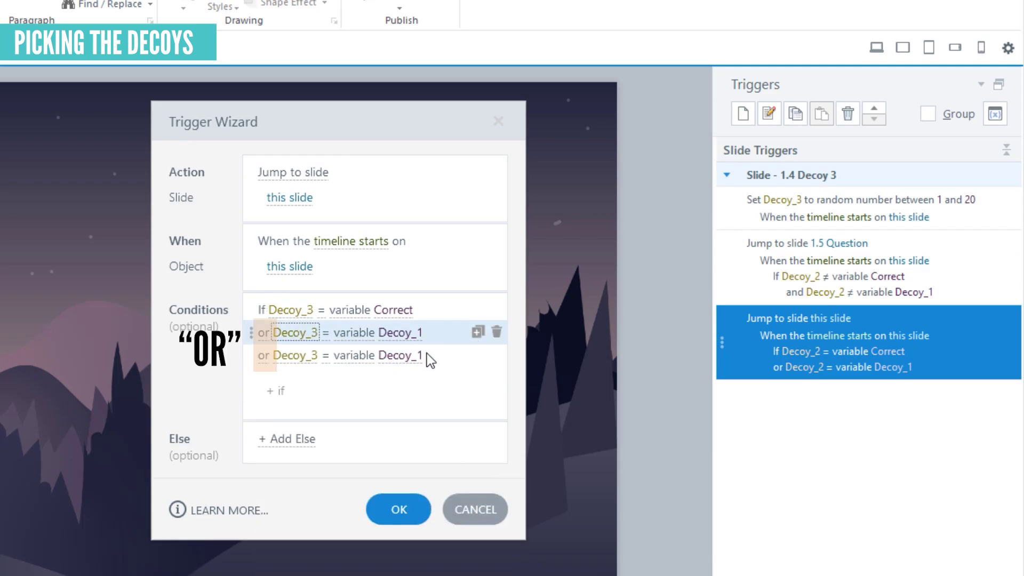
left_click(401, 356)
left_click(319, 506)
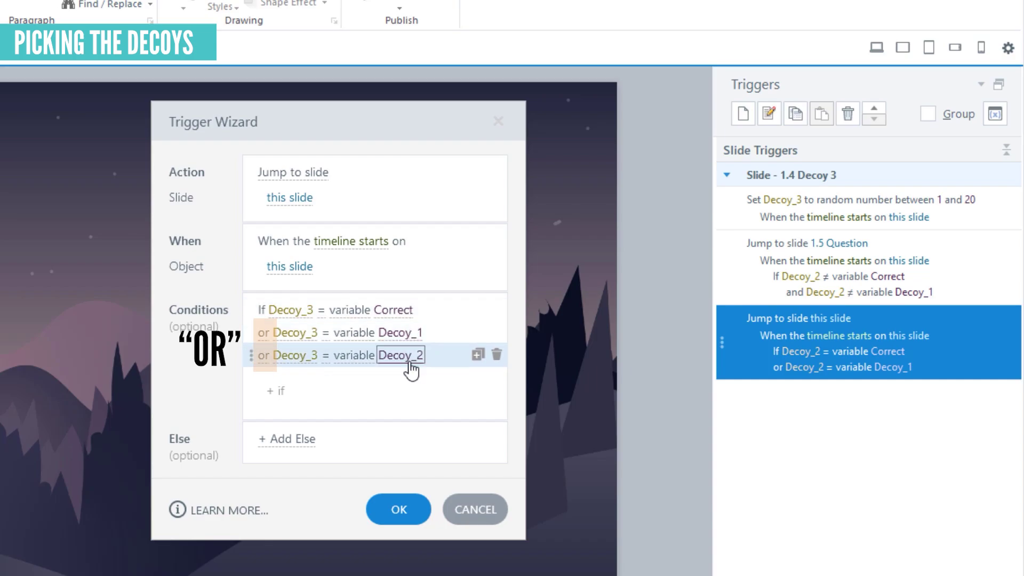
left_click(401, 509)
Change the variable in both conditions of the jump to 1.5 Question trigger to Decoy_3.
left_click(956, 269)
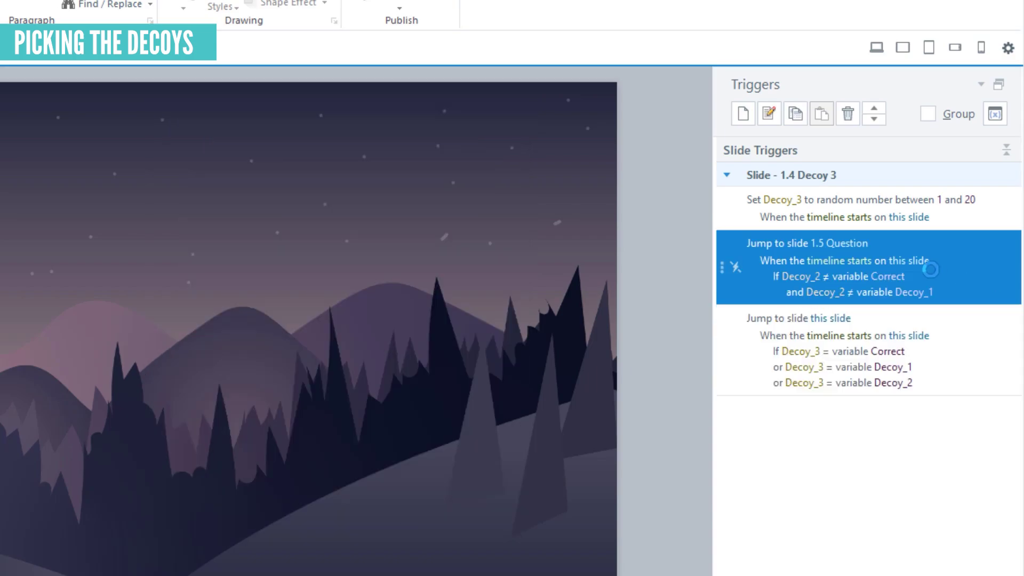
double_click(929, 269)
left_click(300, 315)
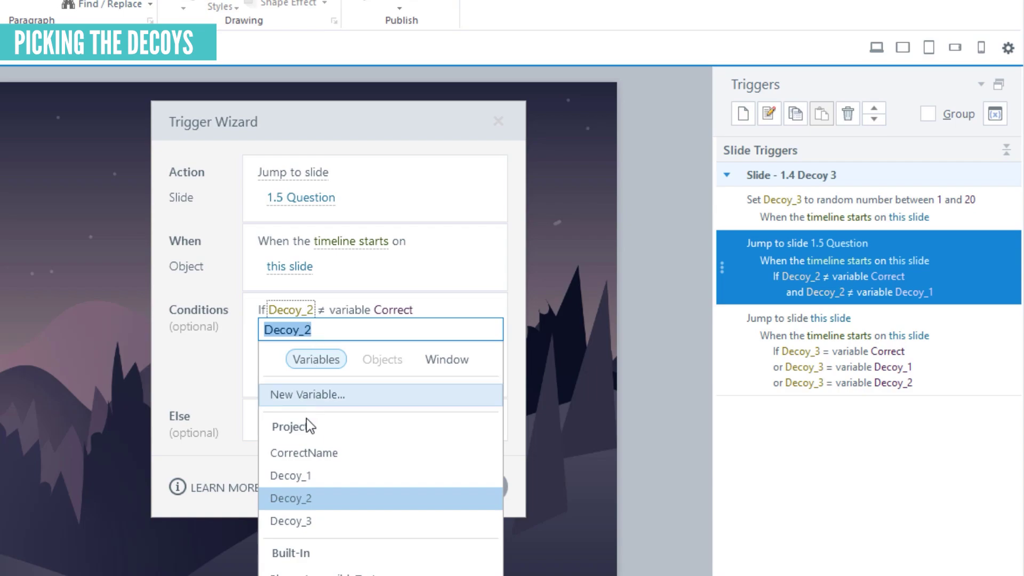
left_click(302, 521)
left_click(315, 334)
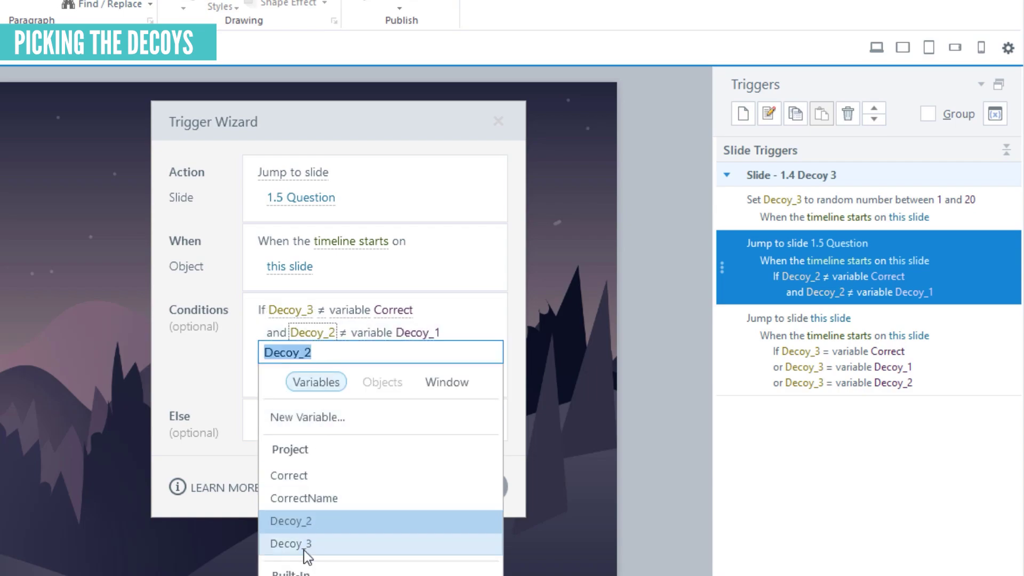
left_click(328, 544)
Add a third condition to the jump to 1.5 Question trigger: and Decoy_3 not equal to variable Decoy_2.
left_click(478, 332)
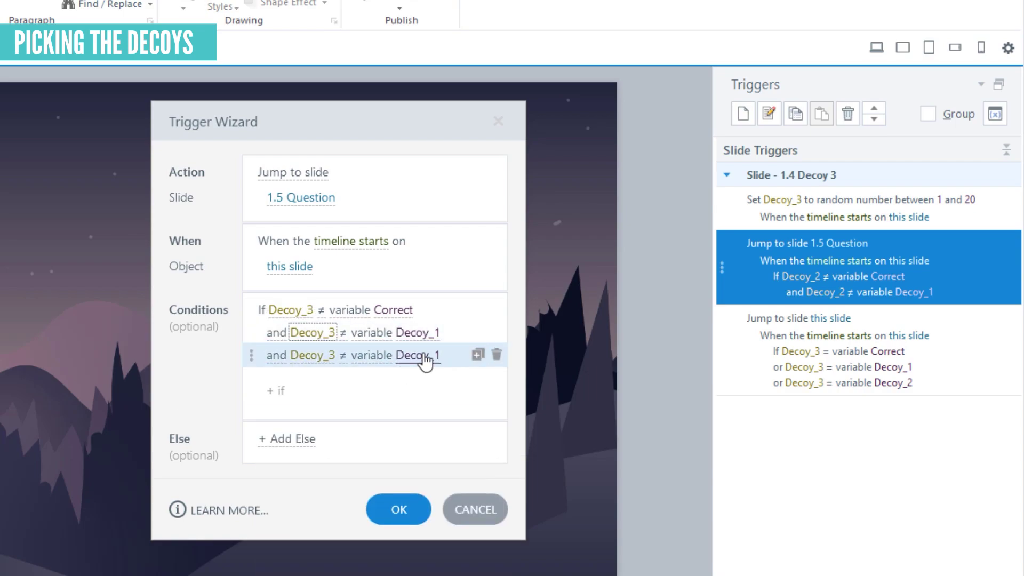
left_click(419, 355)
left_click(330, 505)
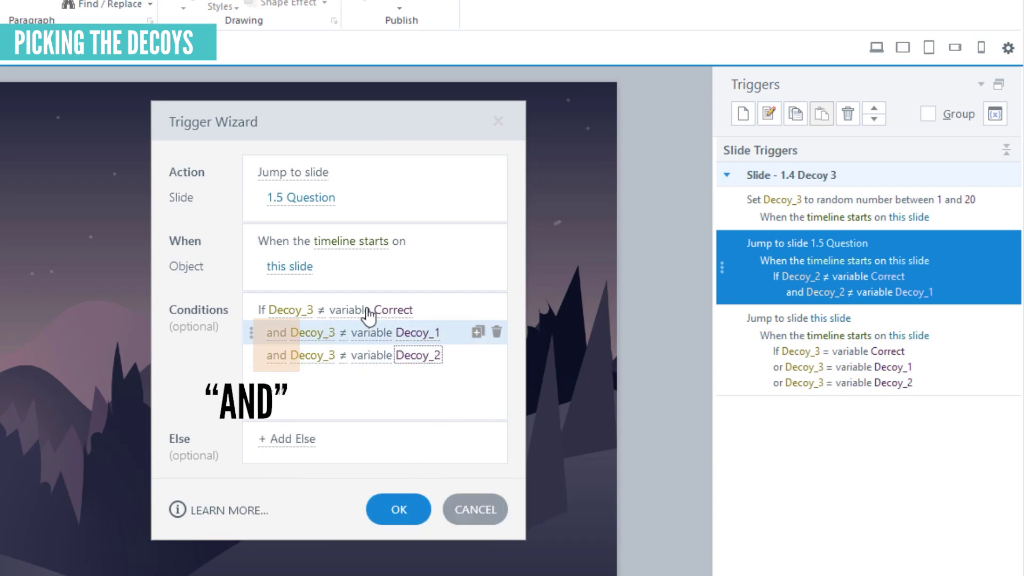
left_click(398, 510)
On the Question slide, change the condition variable in all 20 state triggers of the Decoy 2 picture to Decoy_2.
left_click(68, 443)
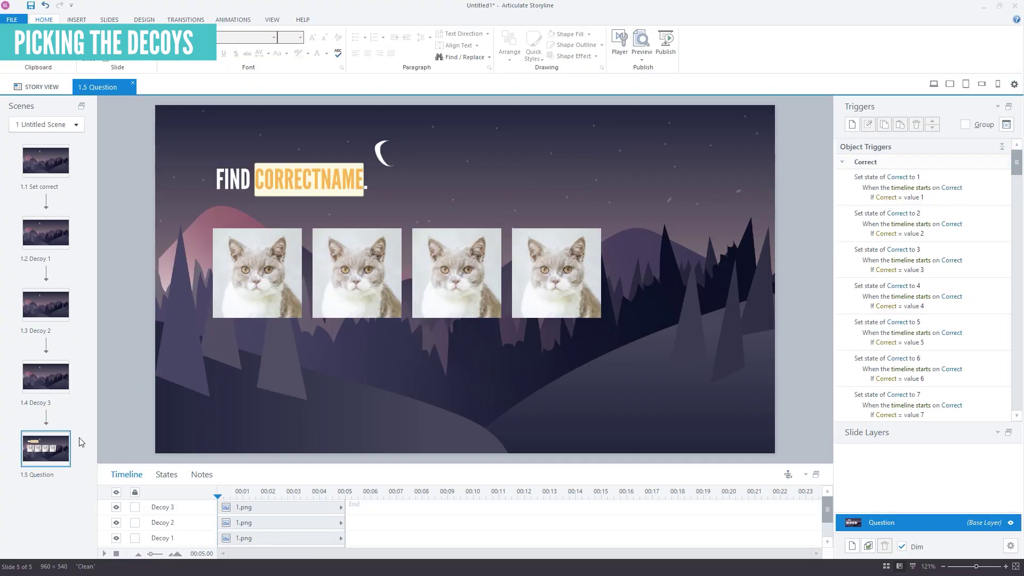
left_click(471, 284)
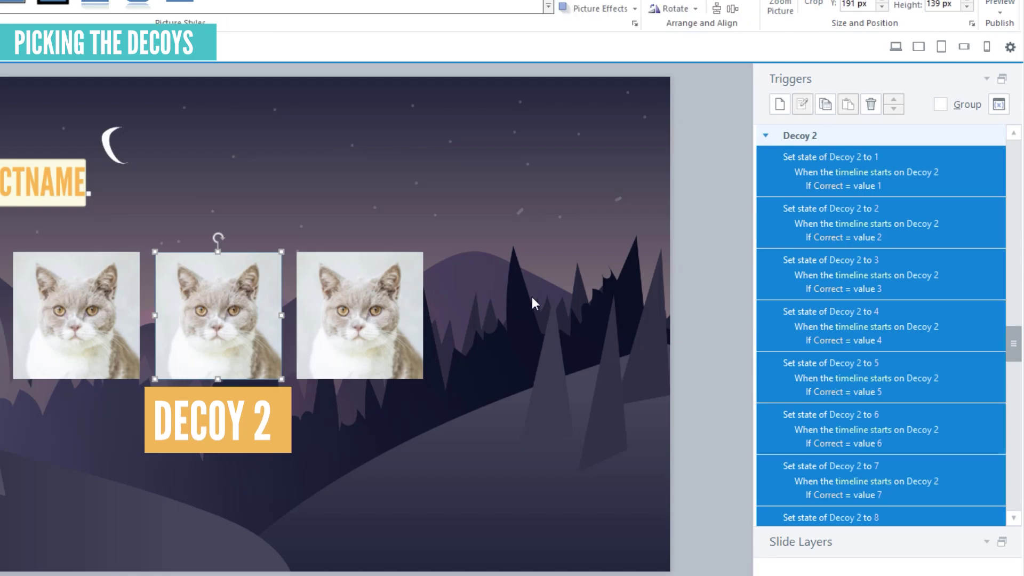
left_click(828, 186)
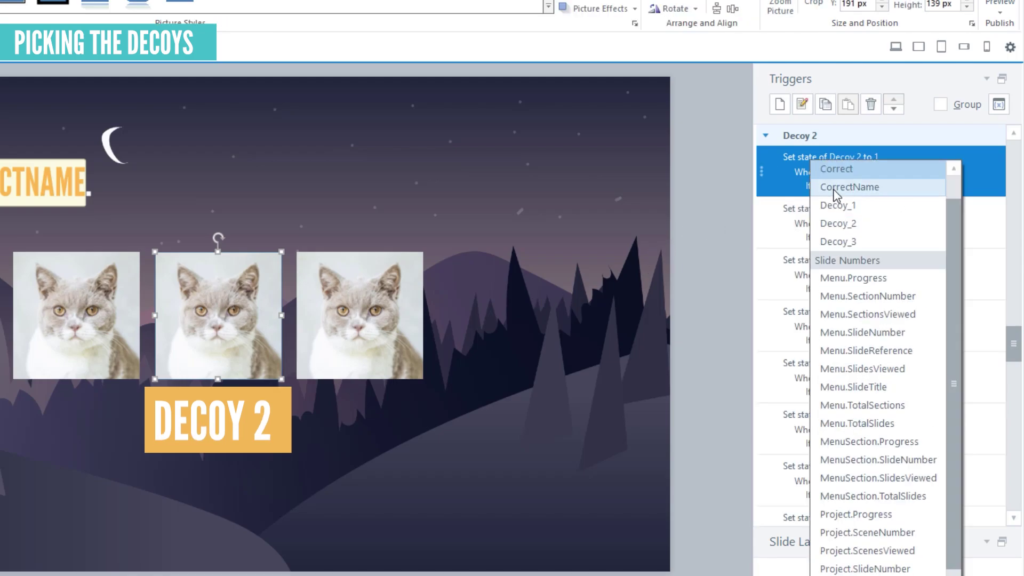
left_click(832, 222)
left_click(835, 238)
left_click(832, 273)
left_click(828, 288)
left_click(828, 391)
left_click(828, 495)
scroll(865, 233, "down", 4)
left_click(828, 287)
left_click(828, 442)
left_click(843, 315)
left_click(828, 493)
scroll(849, 320, "down", 6)
left_click(828, 432)
left_click(828, 485)
scroll(849, 320, "down", 5)
left_click(828, 248)
left_click(838, 279)
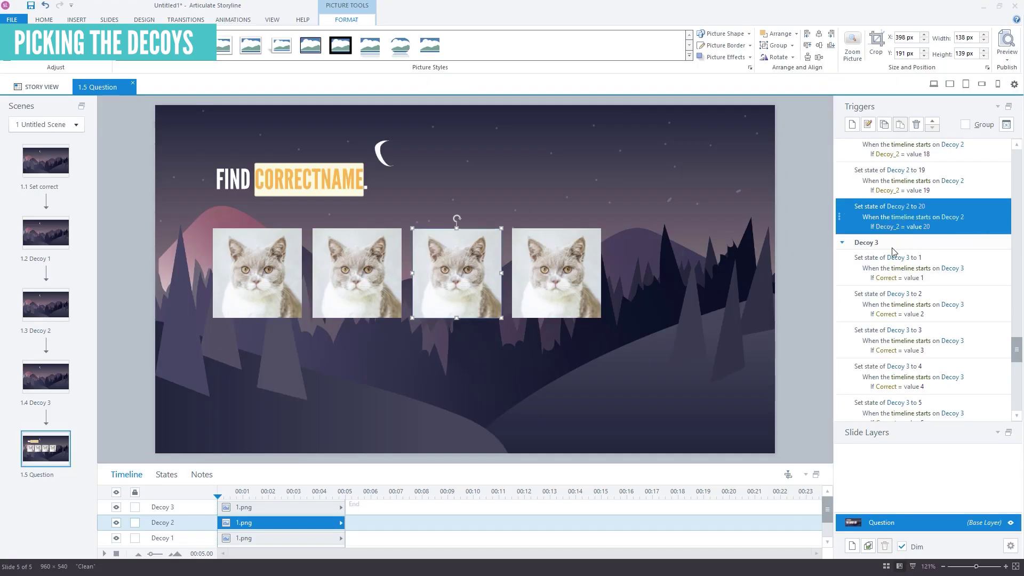
left_click(824, 299)
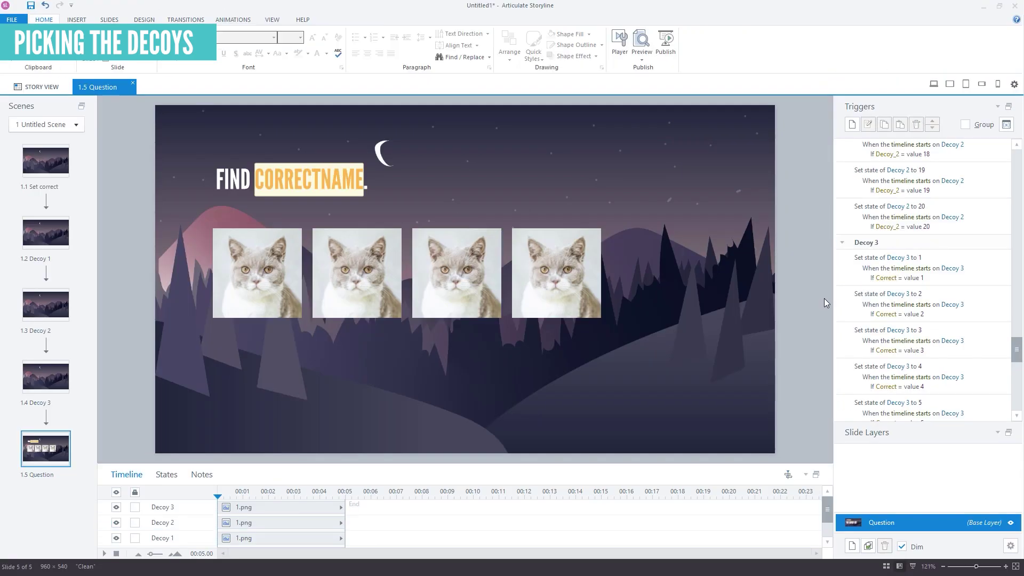
Change the condition variable in all 20 state triggers of the Decoy 3 picture to Decoy_3.
left_click(886, 278)
left_click(886, 315)
left_click(886, 350)
left_click(890, 388)
scroll(889, 320, "down", 3)
left_click(886, 167)
left_click(886, 203)
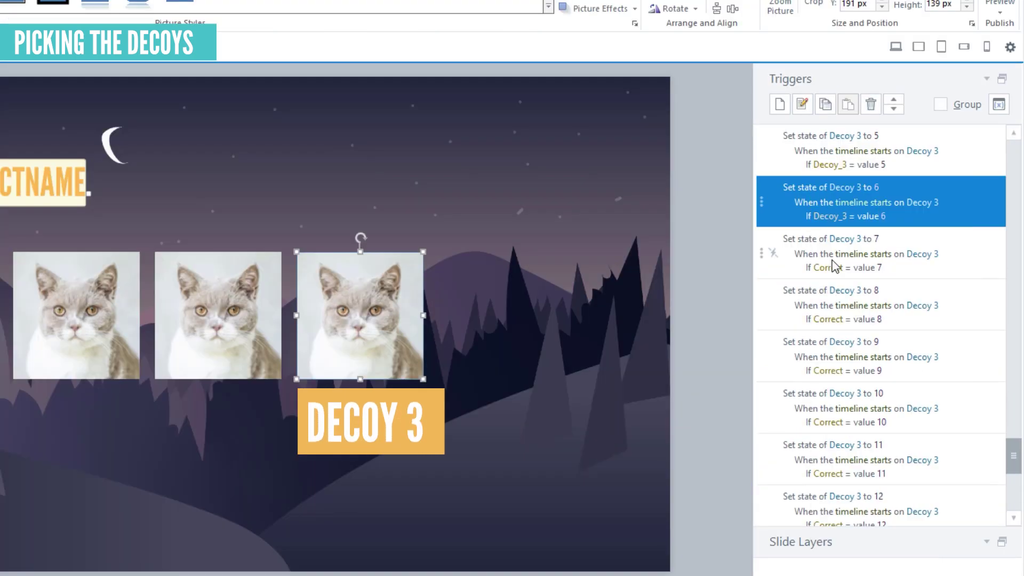
scroll(881, 321, "down", 5)
left_click(883, 228)
scroll(880, 320, "down", 5)
left_click(832, 514)
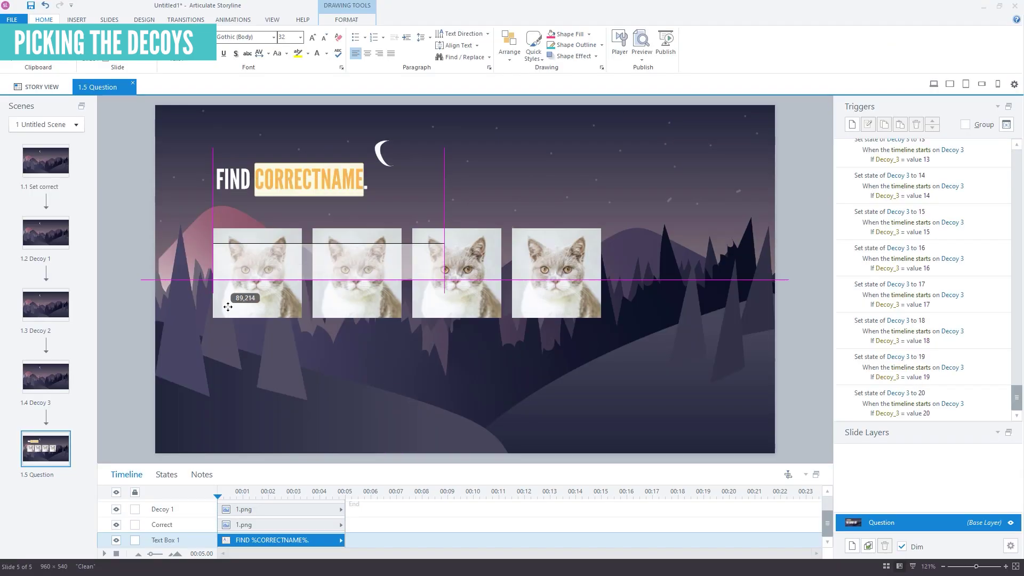
Add a text box below the pictures with the references %correct%, %decoy_1%, %decoy_2% and %decoy_3% on separate lines.
left_click_drag(229, 297, 231, 364)
type("%correct%")
key("Return")
type("%decoy_1%")
key("Return")
type("%decoy_2%")
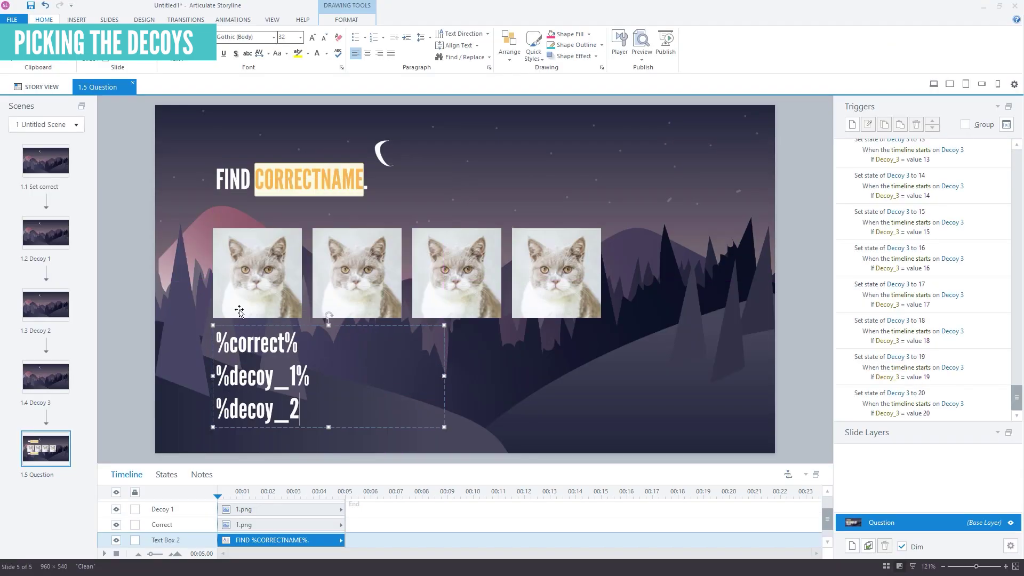
key("Return")
type("%decoy_3%")
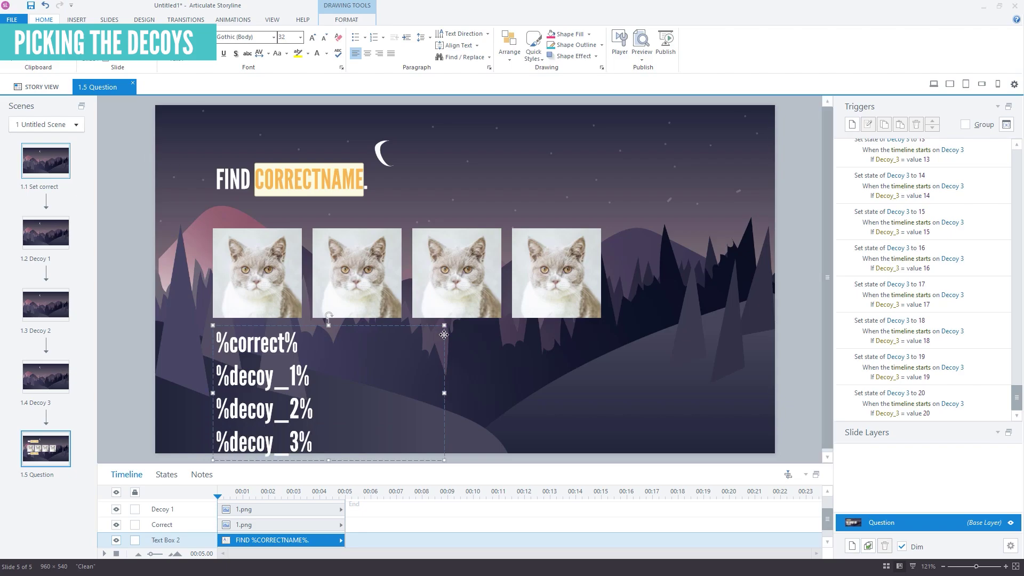
Preview the quiz to compare the four variable values with the correct and decoy pictures.
left_click(642, 330)
left_click(642, 58)
left_click(657, 70)
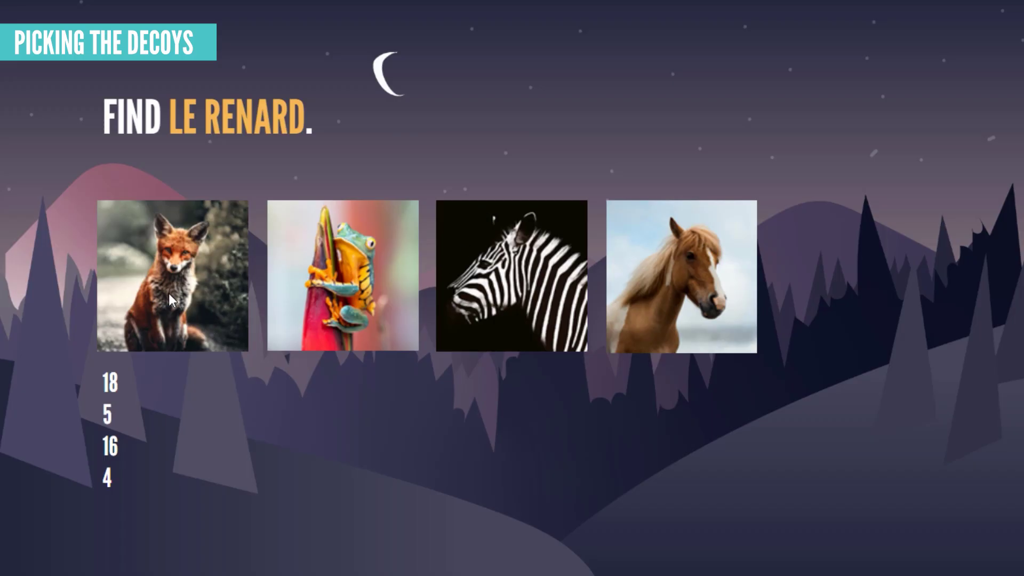
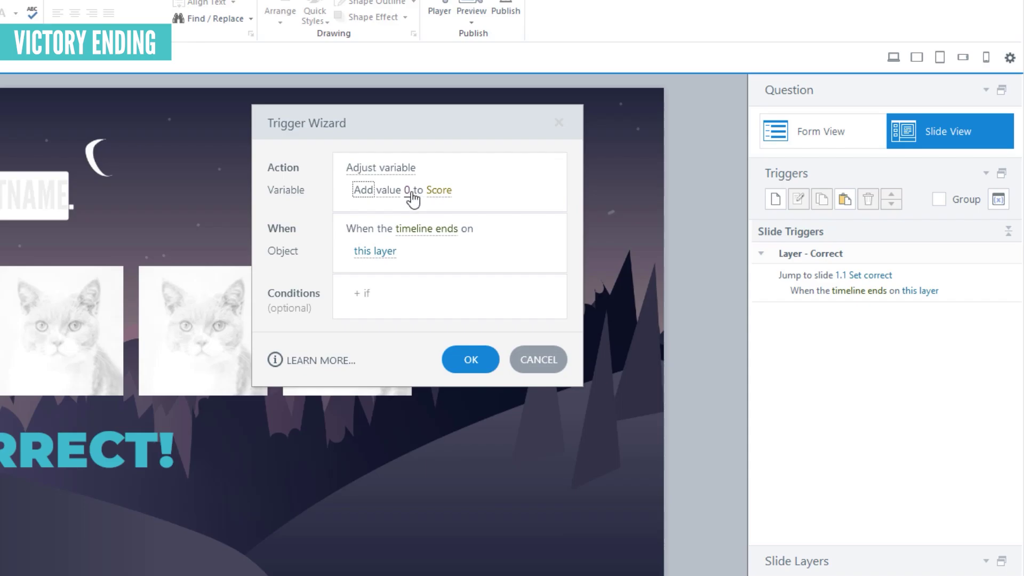
Complete the Correct layer trigger that adds 1 to Score when the timeline starts on this layer.
left_click(486, 262)
left_click(441, 235)
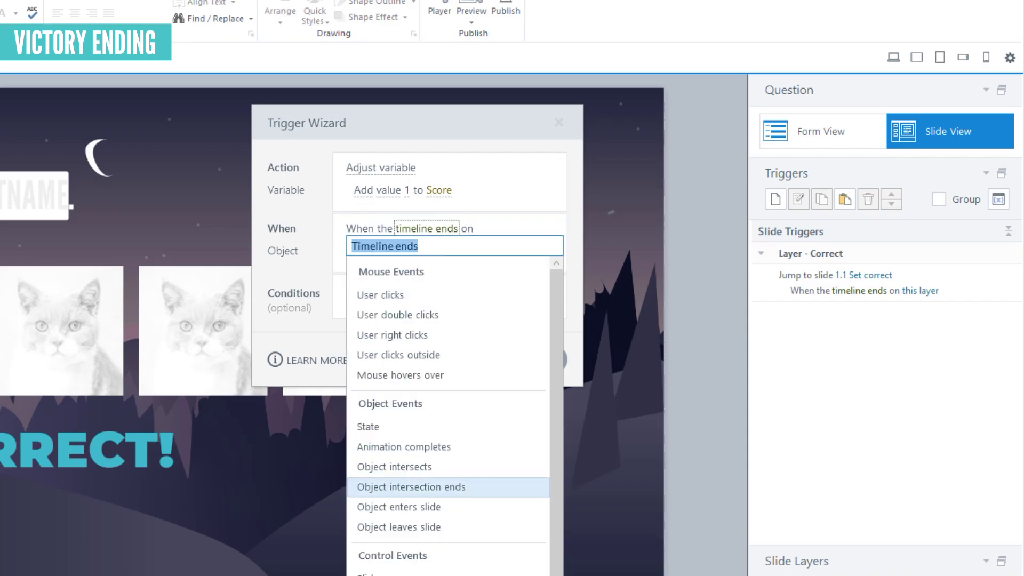
key("Escape")
left_click(467, 370)
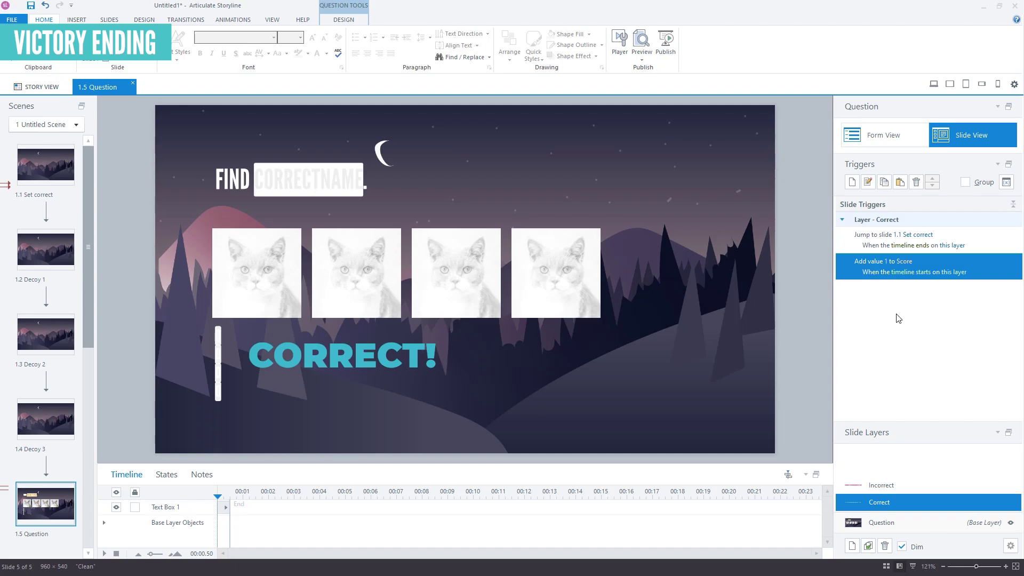
Add a slide layer named You win! with a turquoise panel containing the texts "AWESOME!" and "You found them all!".
left_click(854, 548)
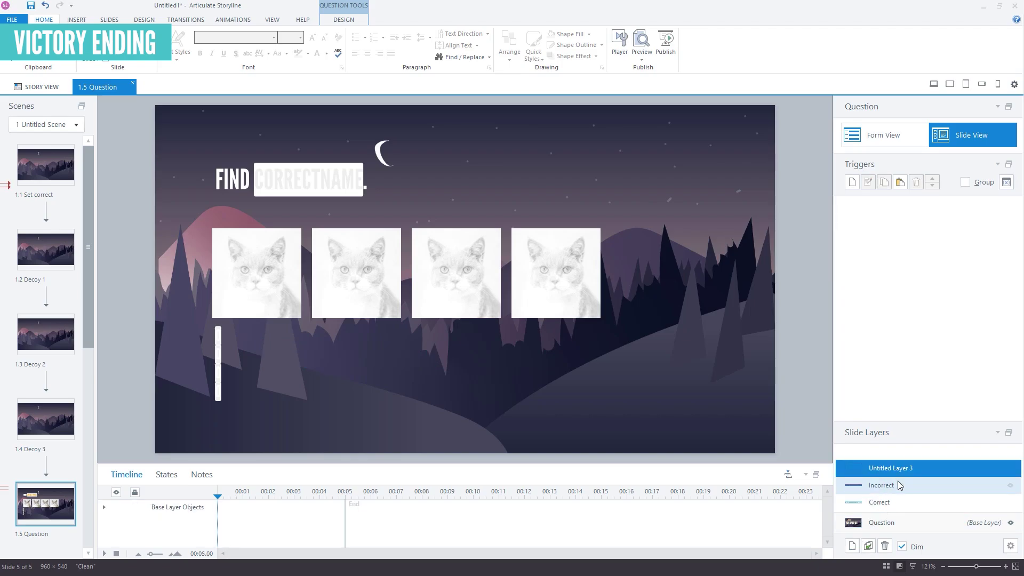
type("Yo")
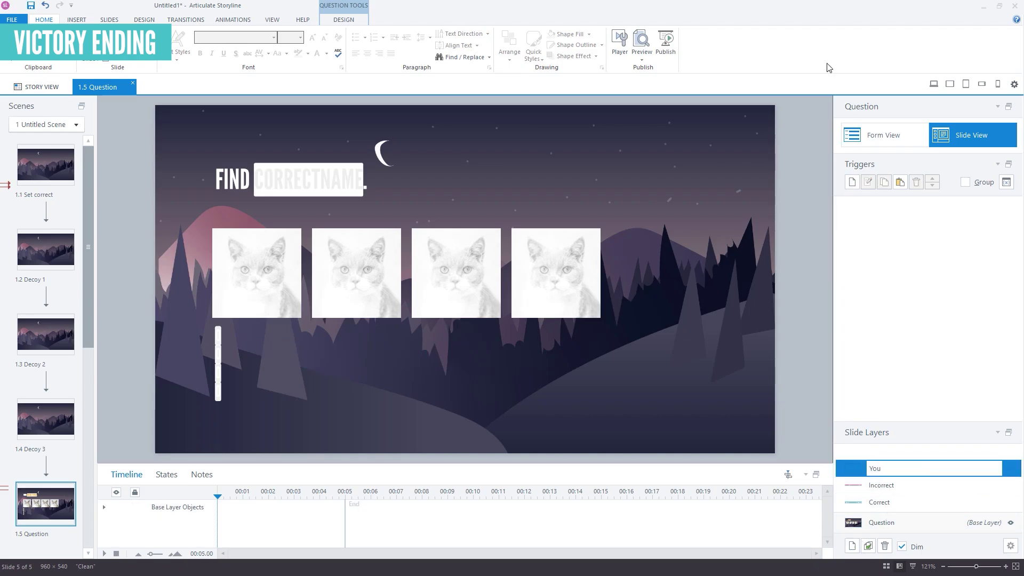
type("u")
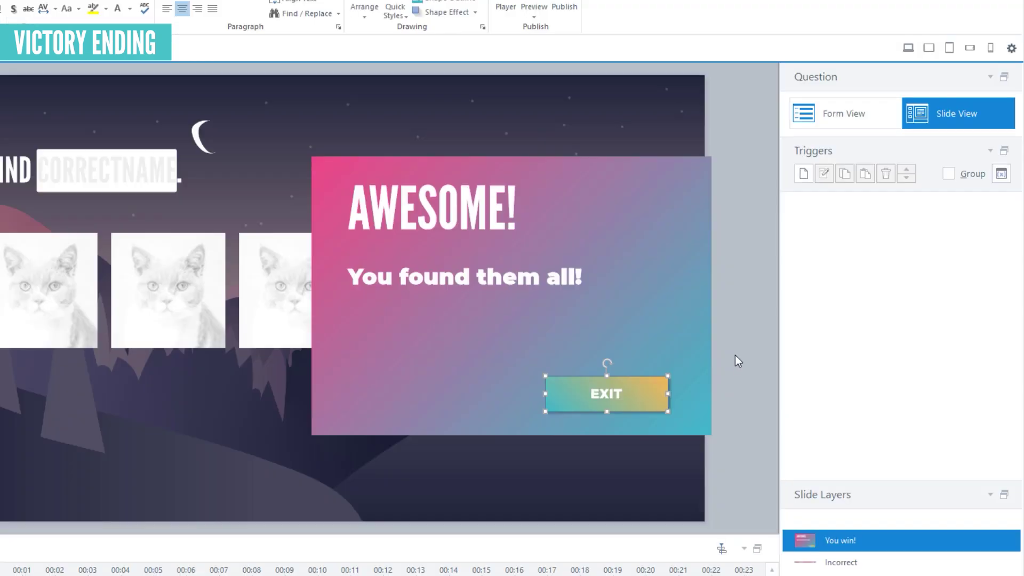
Add a trigger that exits the course when the user clicks the EXIT button on the You win! layer.
left_click(852, 182)
left_click(578, 160)
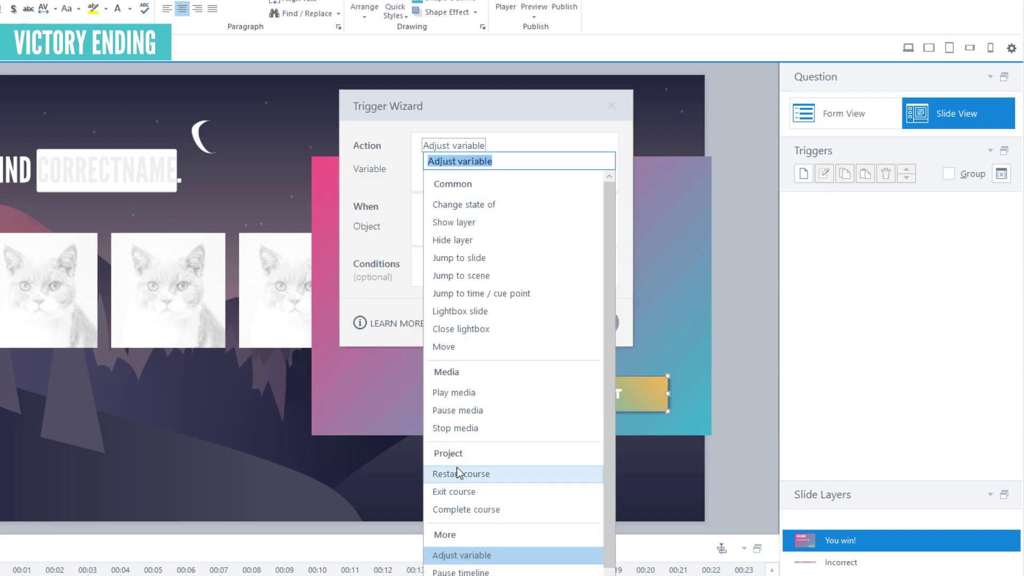
left_click(454, 492)
left_click(493, 185)
left_click(453, 235)
left_click(533, 301)
left_click(635, 355)
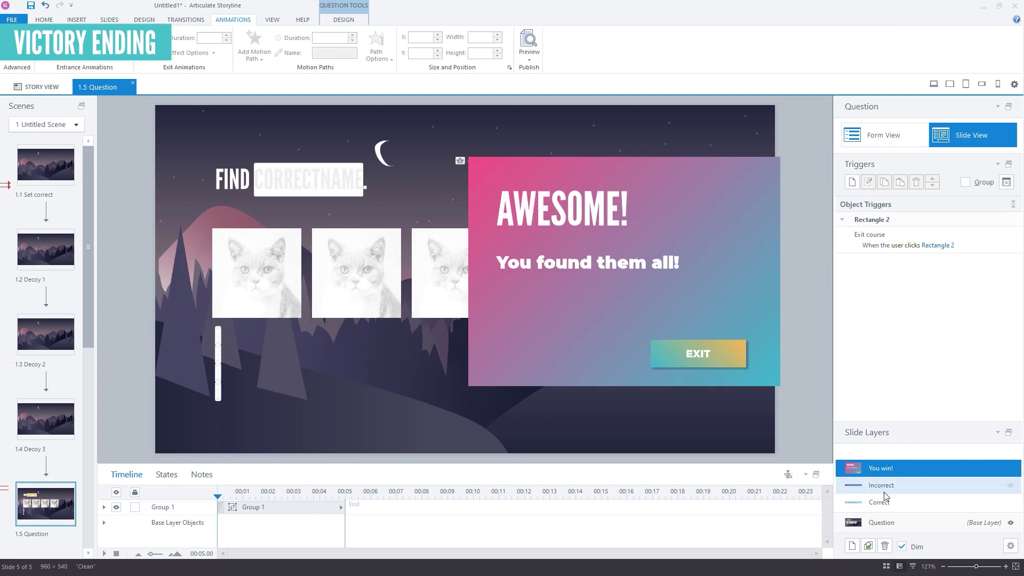
On the Correct layer, add the condition Score < variable MaxScore to the trigger that jumps to slide 1.1 Set correct.
left_click(880, 502)
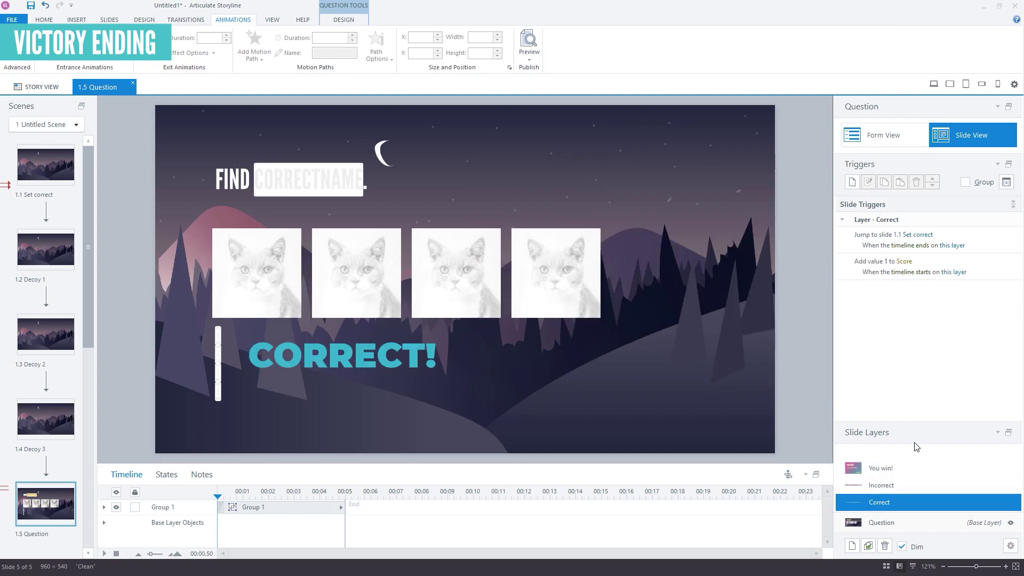
double_click(973, 235)
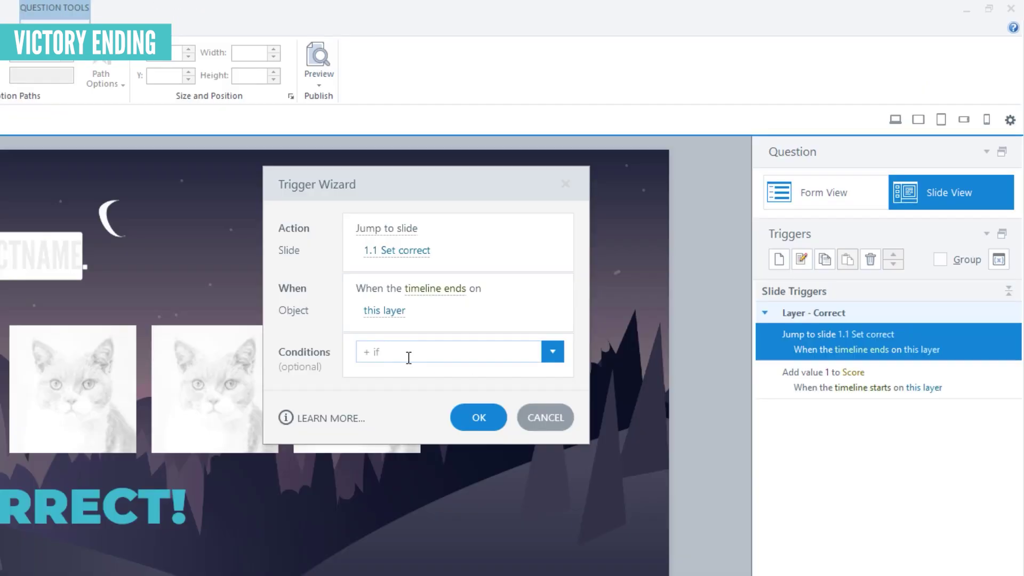
left_click(409, 358)
left_click(395, 558)
left_click(397, 351)
left_click(405, 412)
left_click(419, 351)
left_click(421, 391)
left_click(420, 519)
left_click(485, 480)
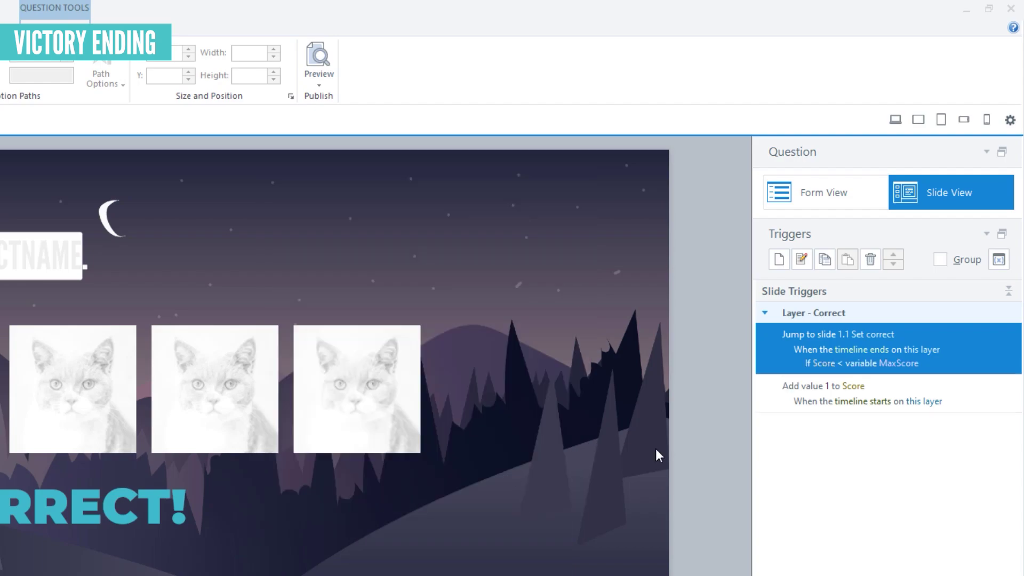
Duplicate the conditional jump trigger and change the copy to show layer You win! if Score = variable MaxScore.
left_click(835, 265)
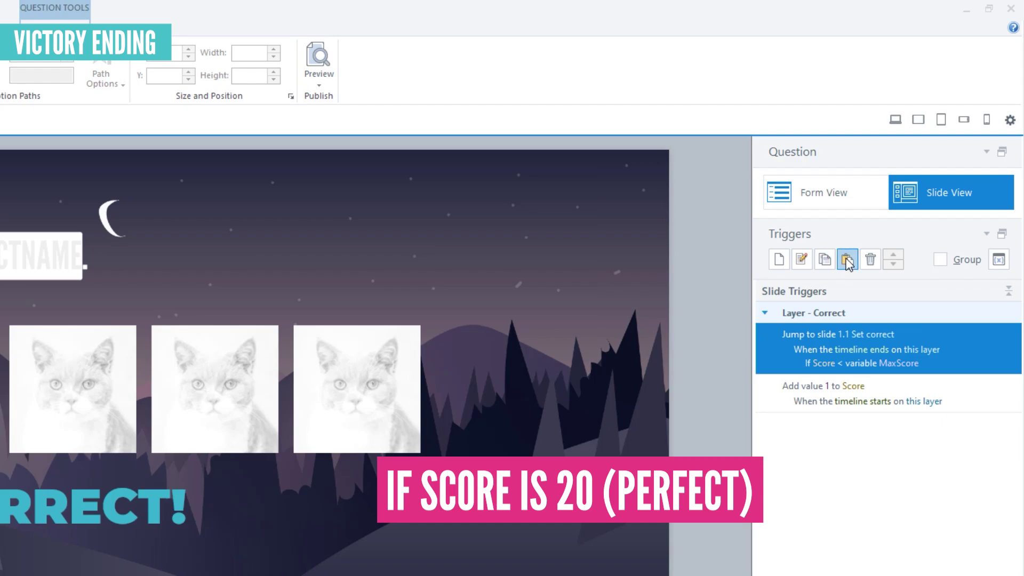
left_click(847, 259)
left_click(841, 419)
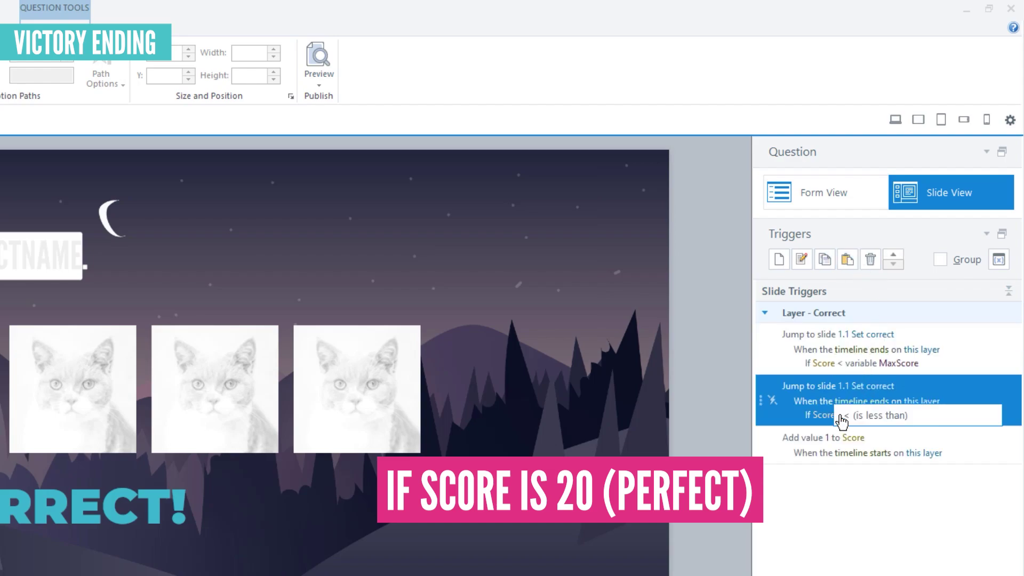
left_click(842, 419)
left_click(852, 510)
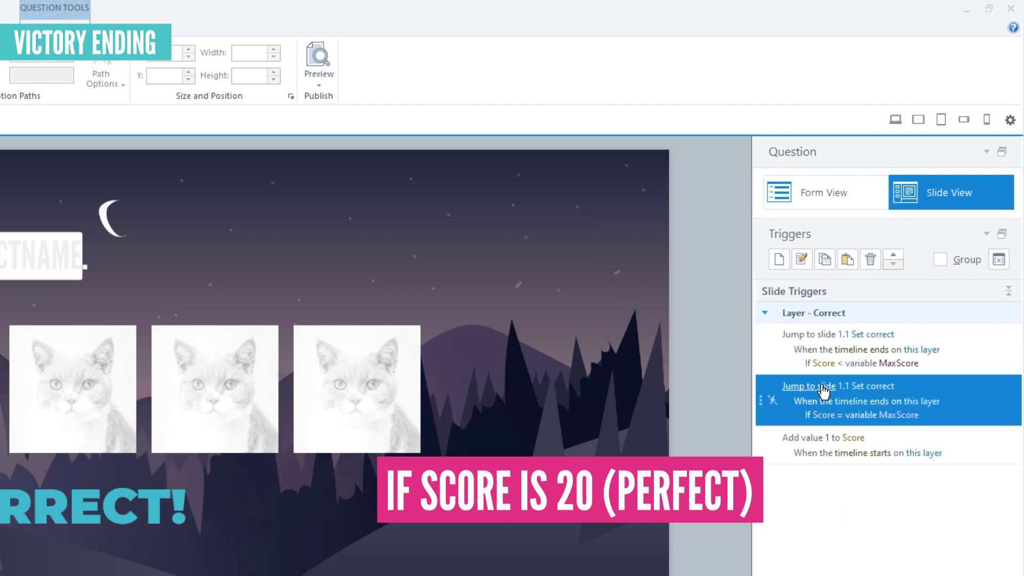
left_click(800, 386)
left_click(824, 238)
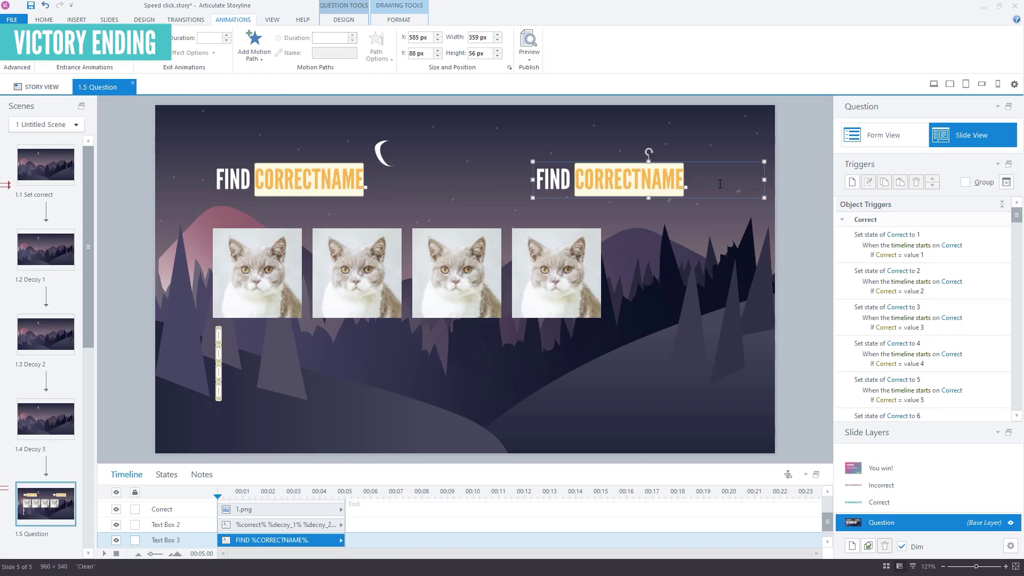
Add a text box with %SCORE%/%MAXSCORE% beside the pictures on the Question base layer and colour it orange.
type("%SCORE%/%MAXSCORE%")
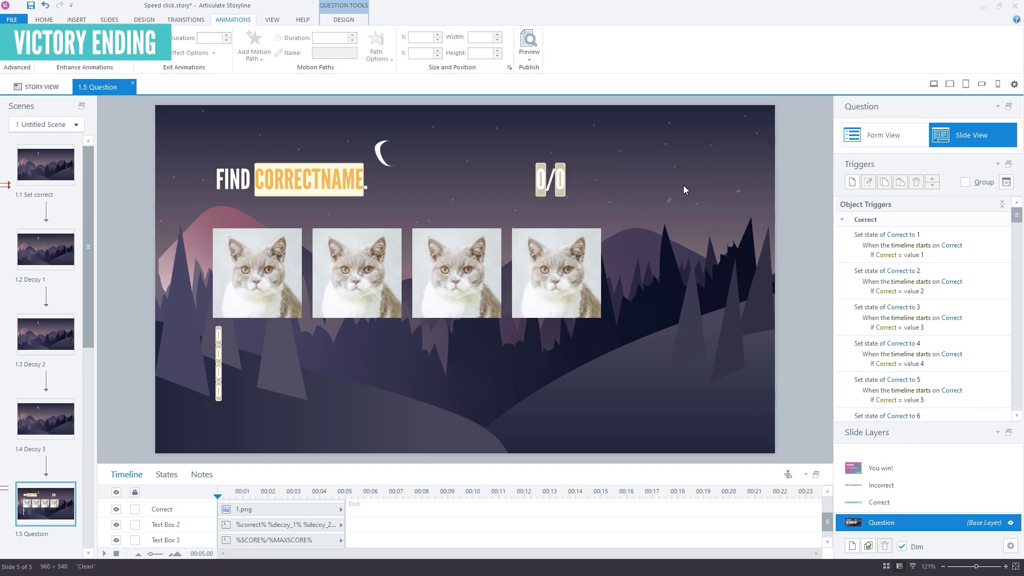
left_click_drag(565, 179, 682, 280)
left_click(326, 54)
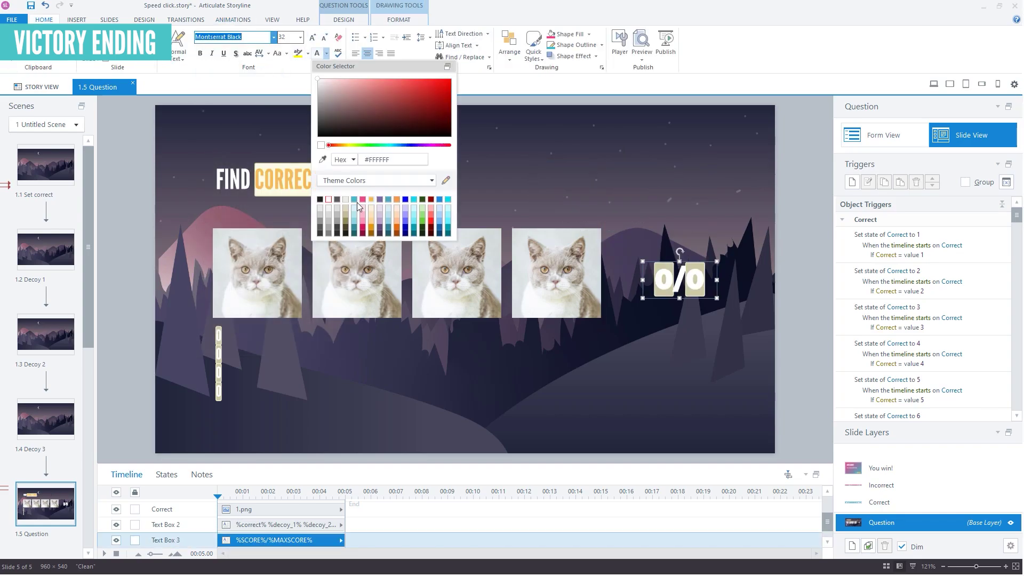
left_click(359, 205)
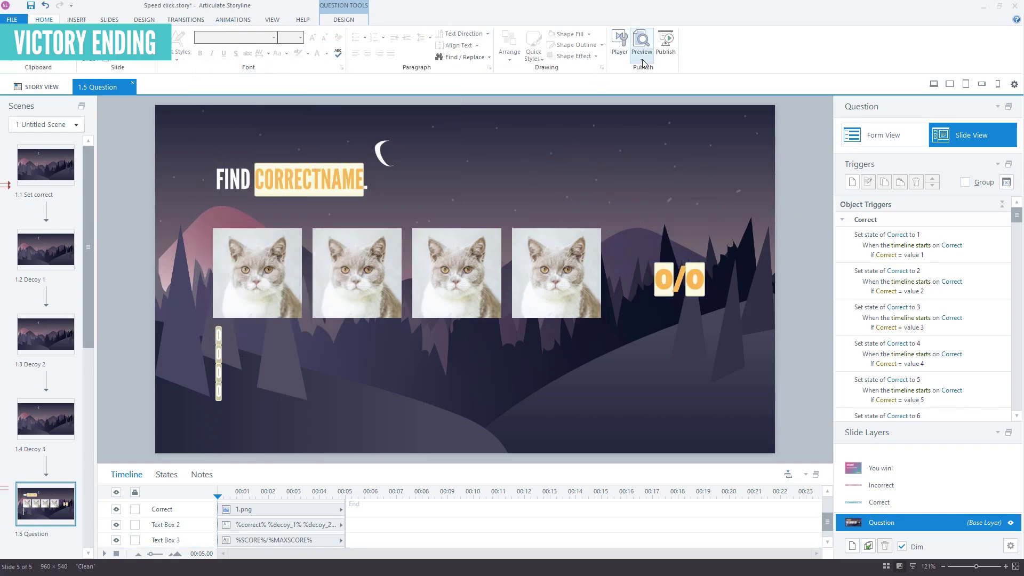
Preview the quiz and answer the questions correctly through the last one to test the score and the victory ending.
left_click(642, 57)
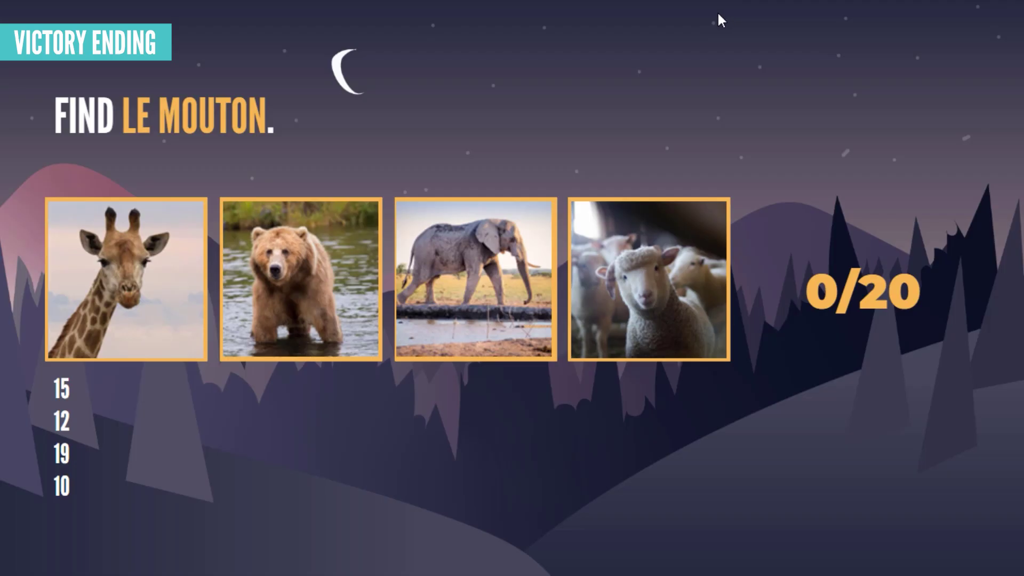
left_click(638, 314)
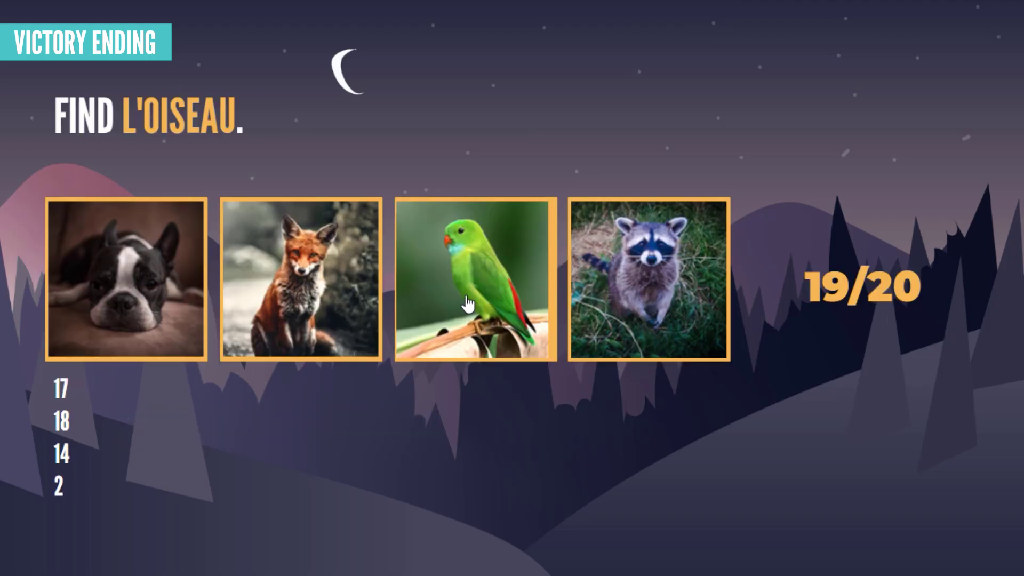
left_click(468, 304)
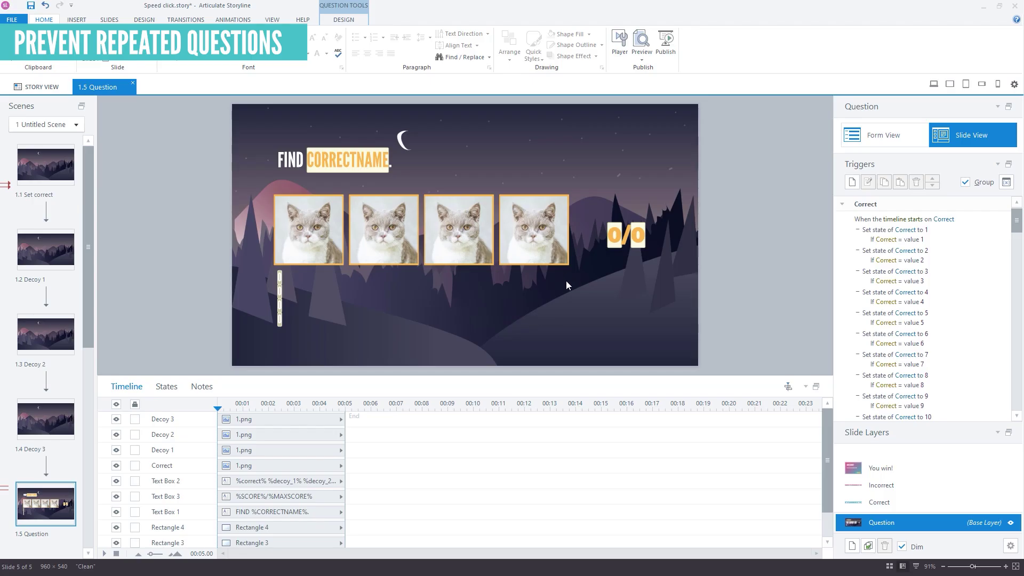
Create a True/False project variable named Found with the default value False.
left_click_drag(507, 455, 507, 472)
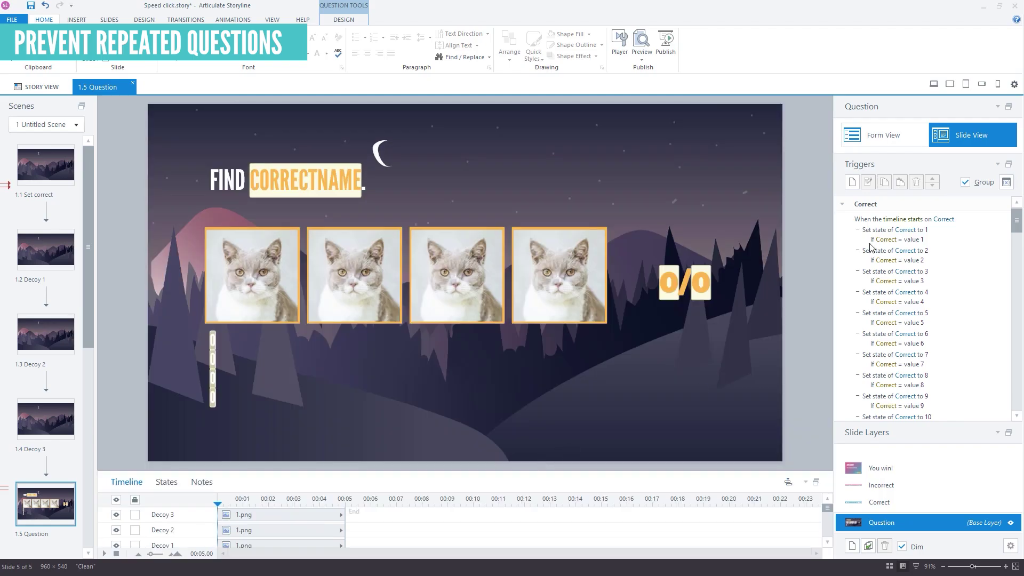
left_click(1008, 183)
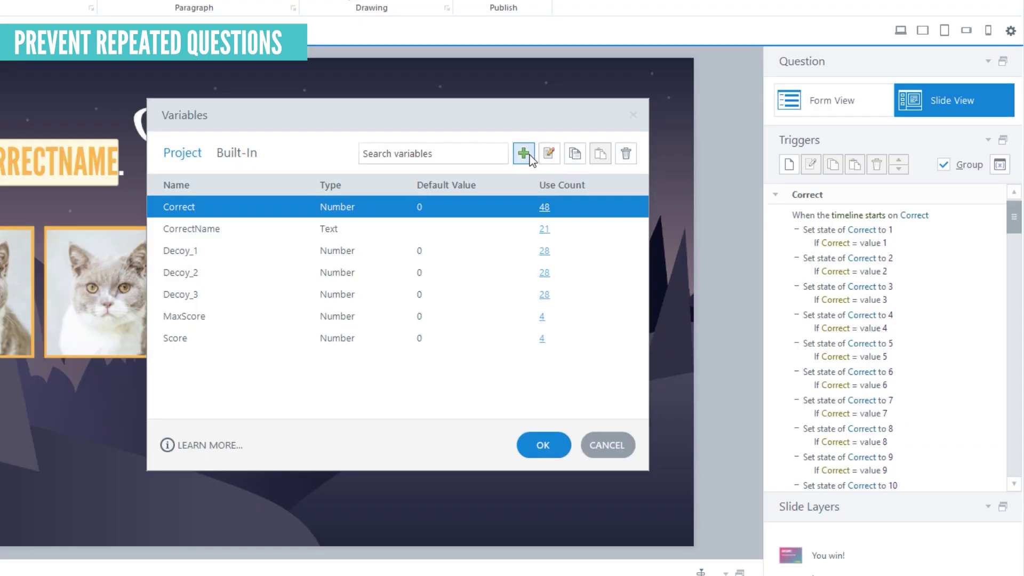
left_click(658, 174)
type("Found")
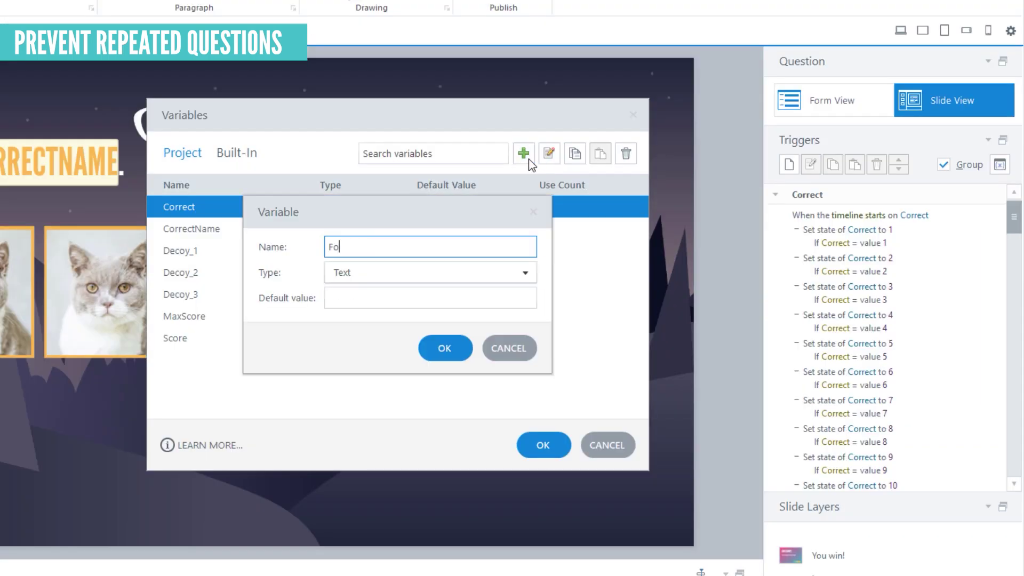
key("Tab")
key("Down")
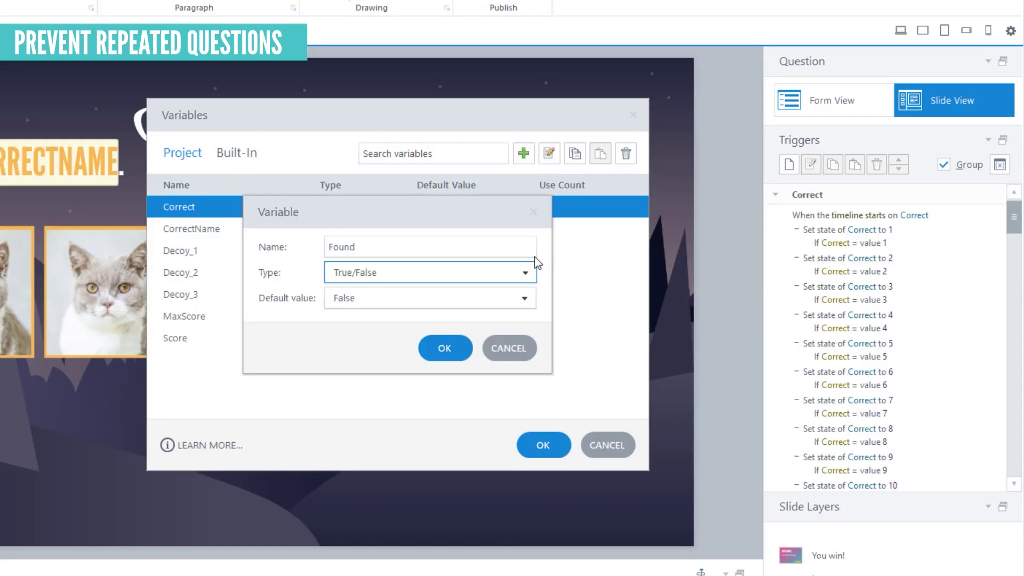
left_click(440, 354)
Duplicate the Found variable into numbered copies starting at Found_1, and delete the unnumbered original.
left_click(575, 153)
left_click(601, 152)
left_click(600, 152)
left_click(600, 152)
left_click(601, 152)
left_click(601, 152)
left_click(601, 152)
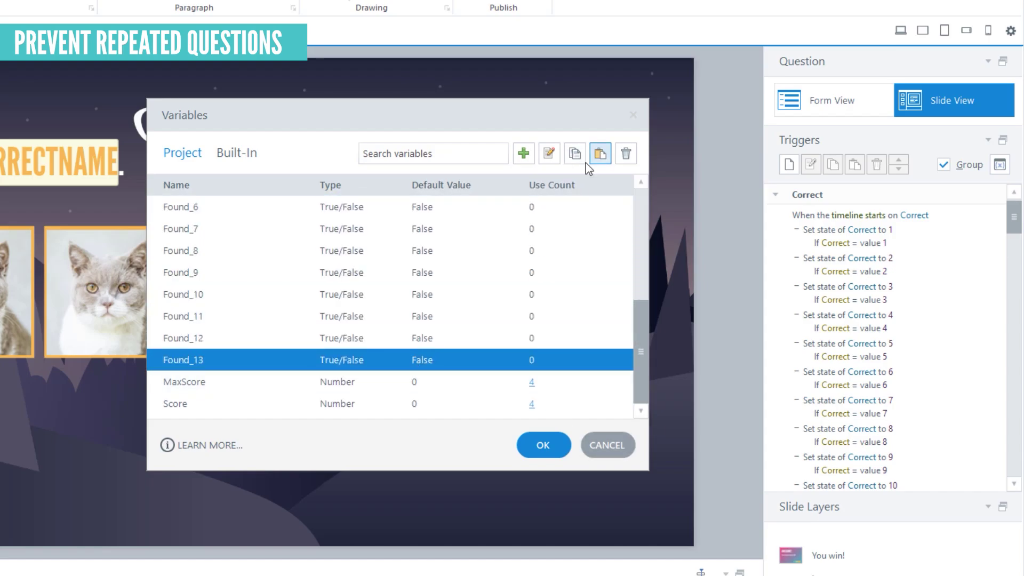
left_click(600, 154)
left_click(600, 154)
left_click(600, 155)
left_click(600, 154)
scroll(492, 309, "up", 5)
left_click(270, 273)
left_click(626, 154)
left_click(543, 445)
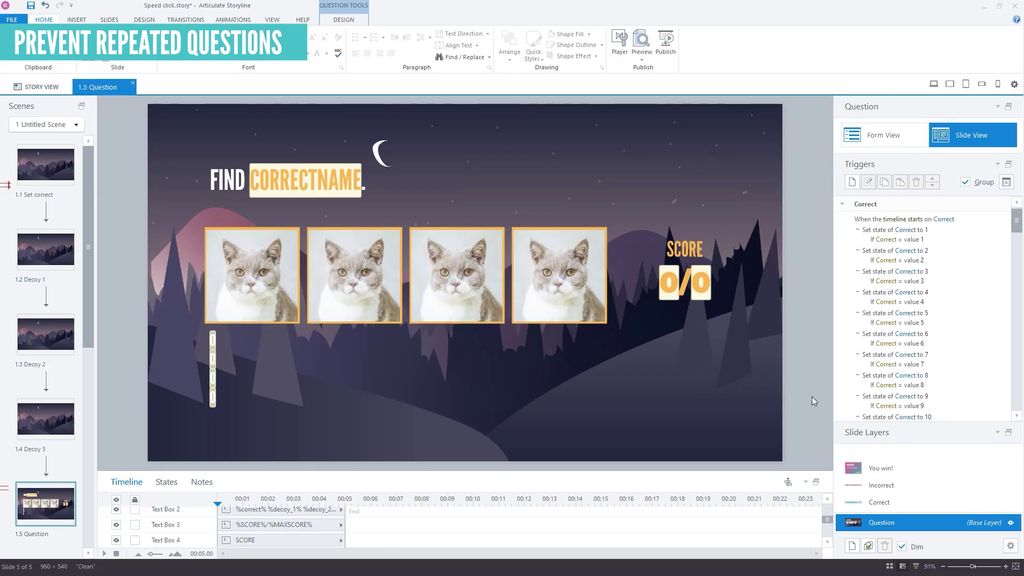
On the Correct layer, add a trigger setting Found_1 to True when the timeline starts on this layer if Correct = 1.
left_click(901, 502)
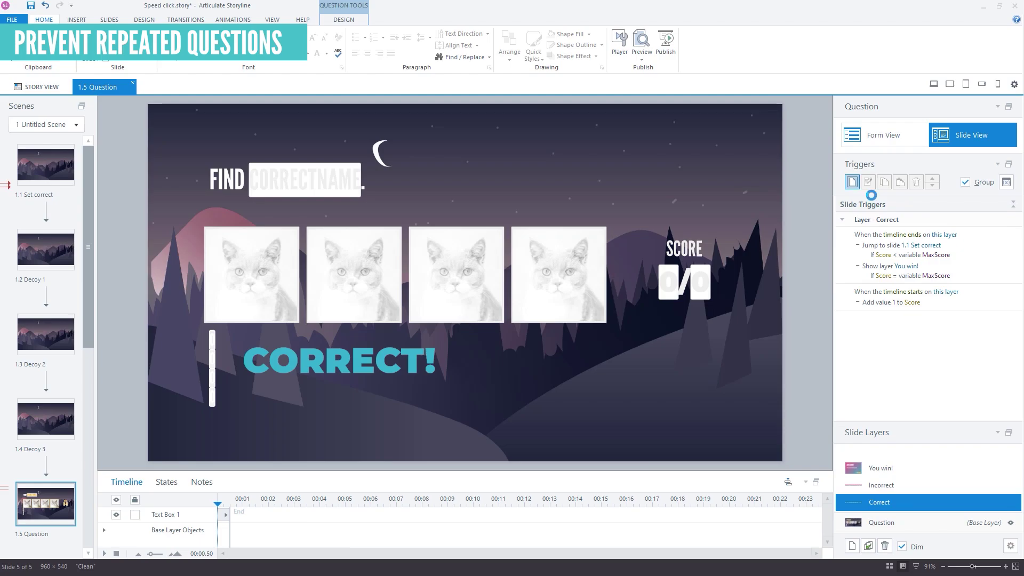
left_click(852, 183)
left_click(571, 165)
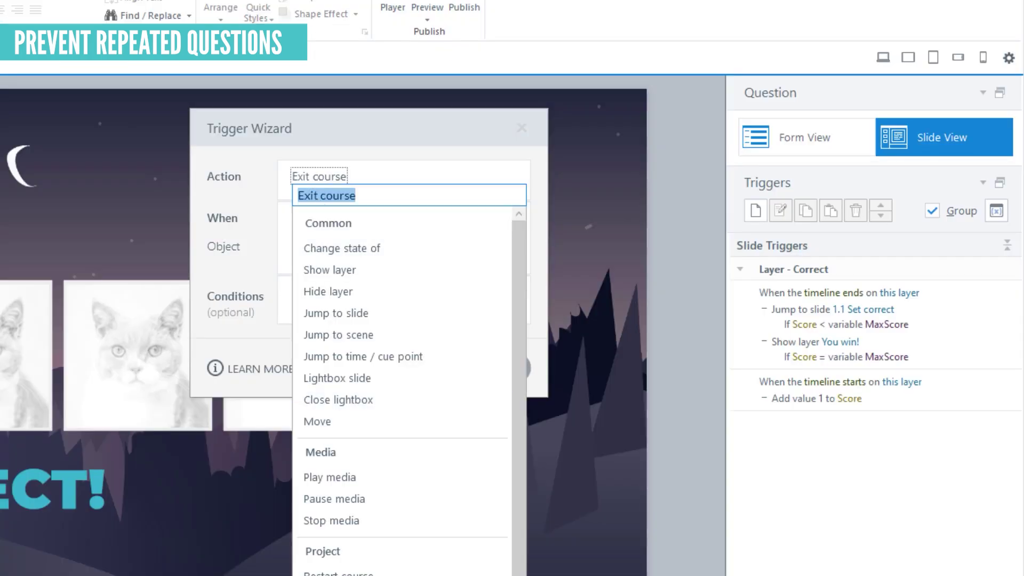
left_click(341, 574)
left_click(333, 201)
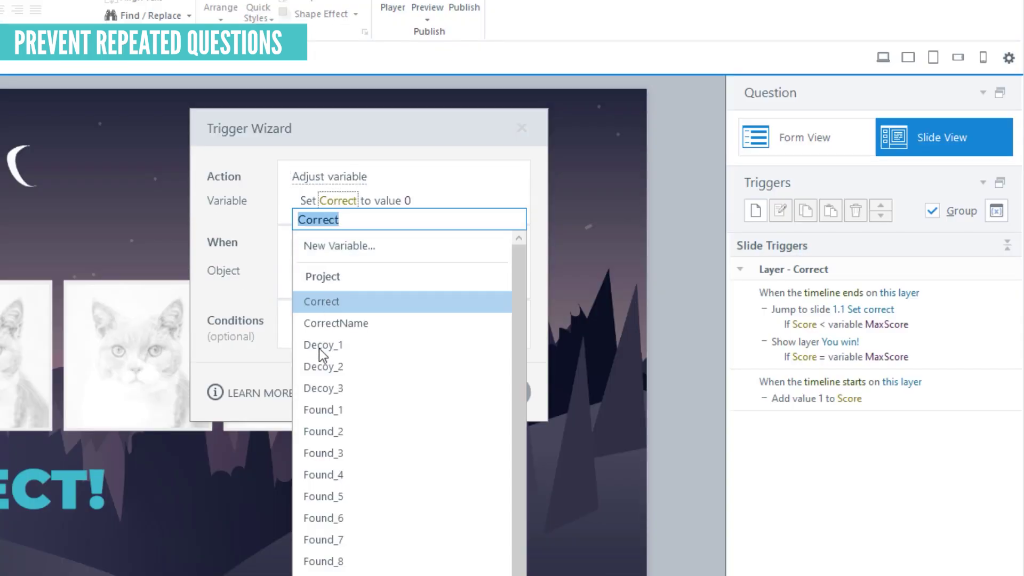
left_click(323, 410)
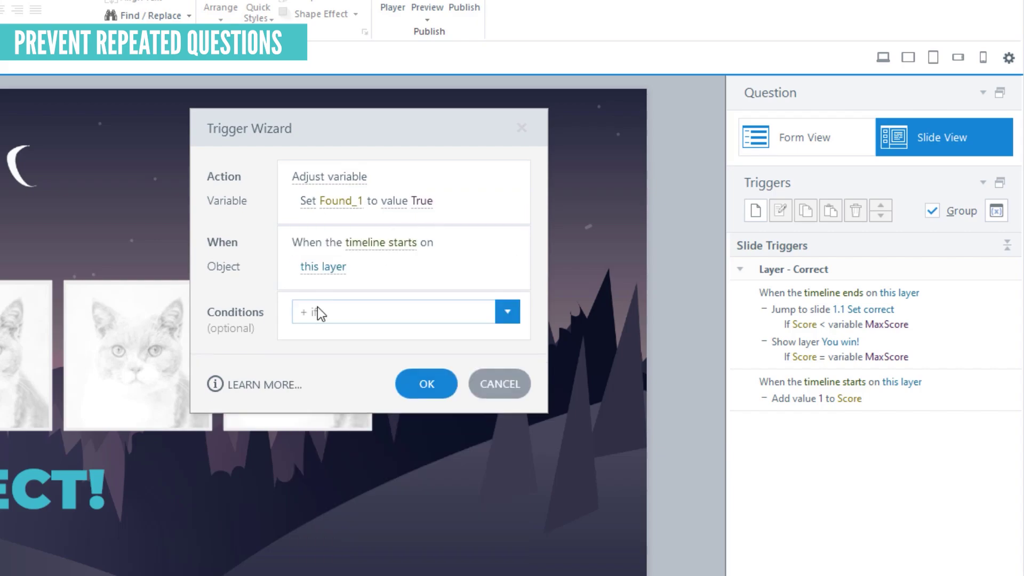
left_click(318, 309)
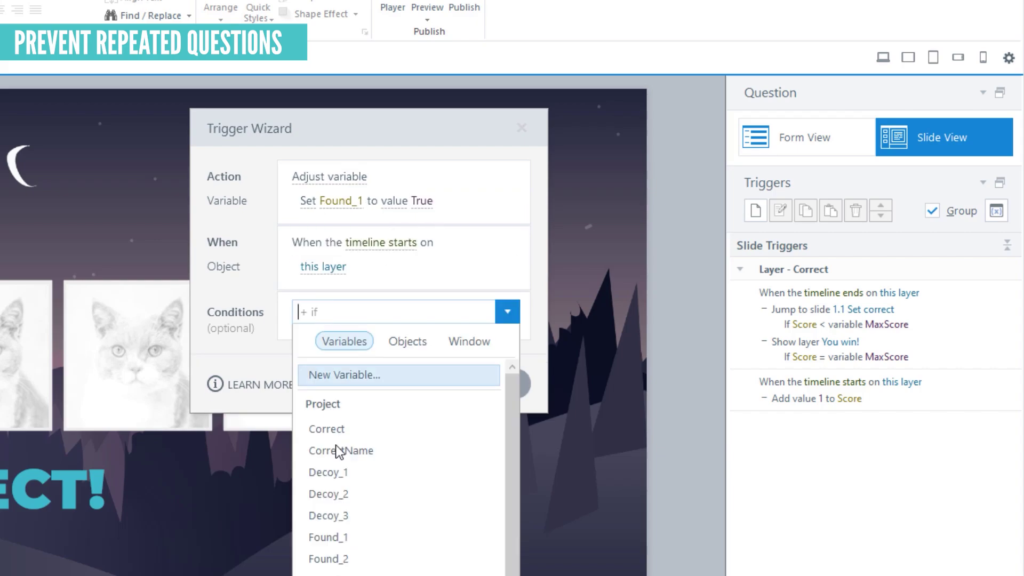
left_click(334, 435)
left_click(388, 309)
type("1")
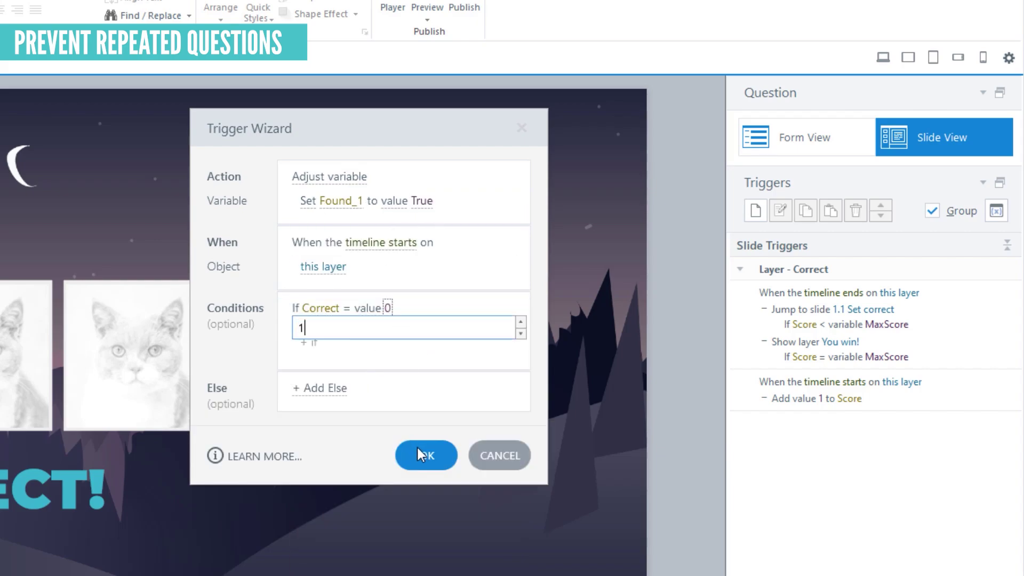
left_click(421, 455)
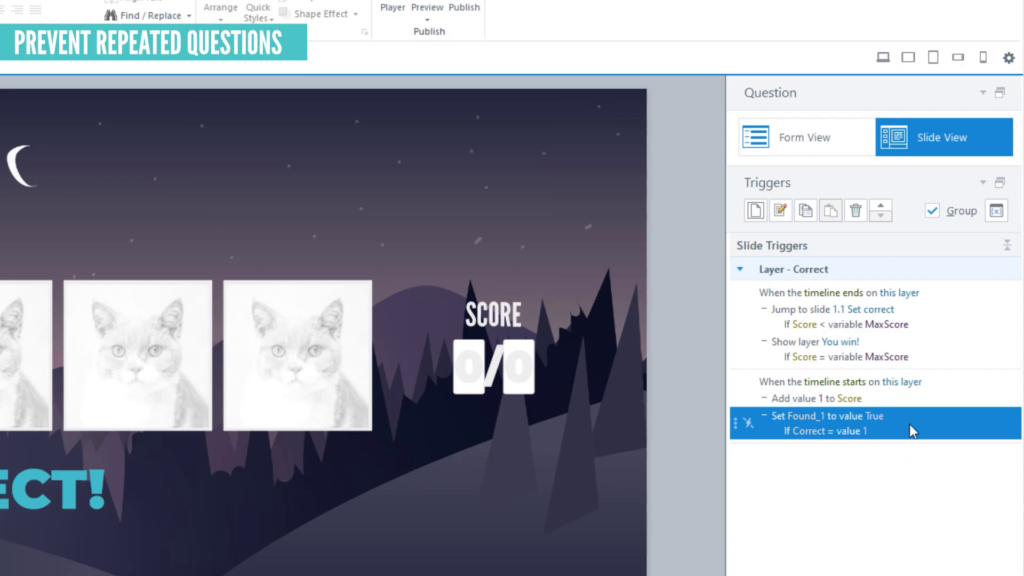
Duplicate the Found_1 trigger and adapt each copy to set the next numbered Found variable to True for the matching Correct value.
left_click(830, 212)
left_click(830, 213)
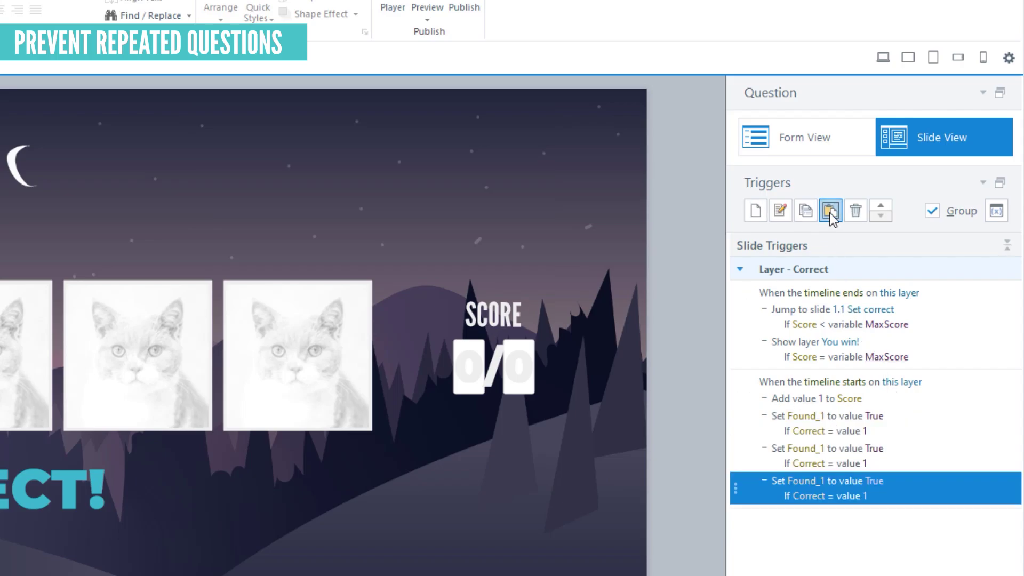
left_click(830, 212)
left_click(830, 212)
left_click(830, 213)
left_click(830, 213)
left_click(830, 212)
left_click(830, 213)
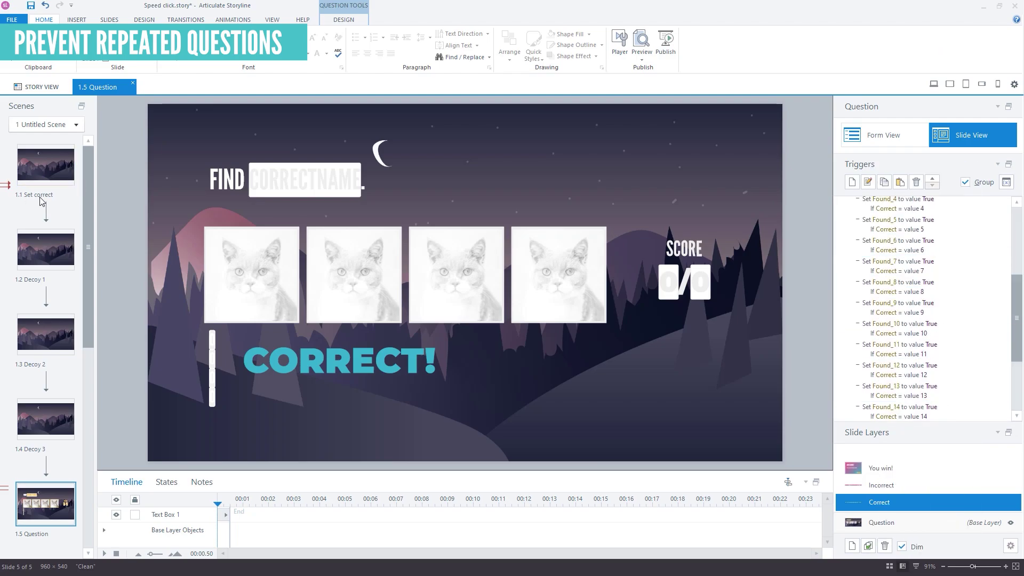
On the Set correct slide, start a trigger that jumps to this same slide when its timeline starts.
left_click(48, 176)
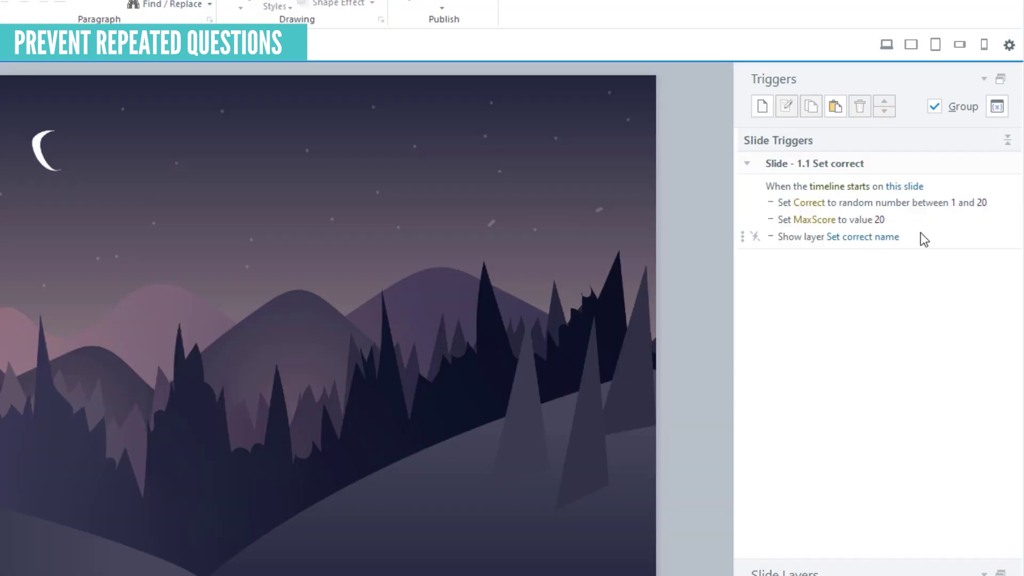
left_click(994, 203)
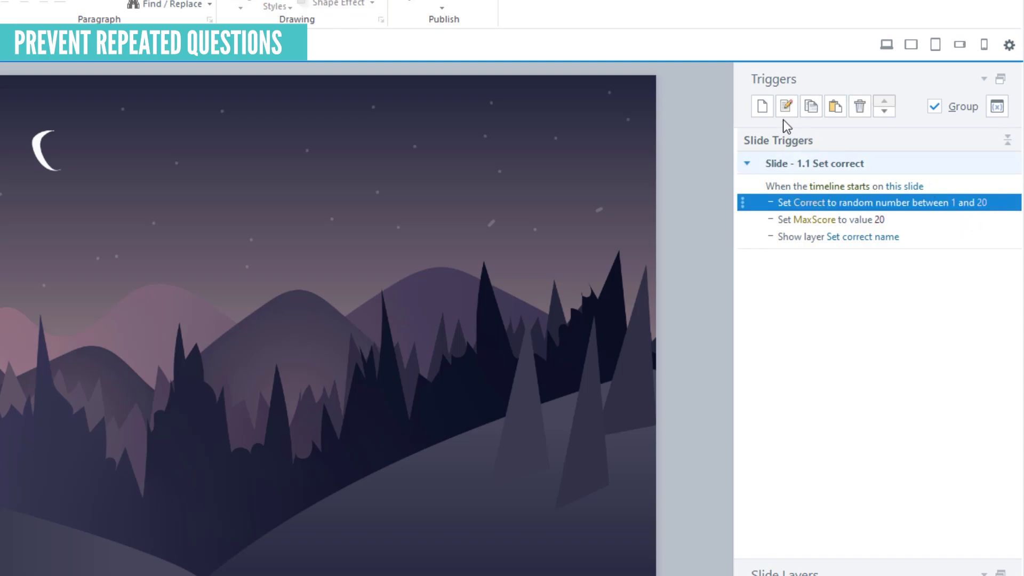
left_click(764, 107)
left_click(347, 163)
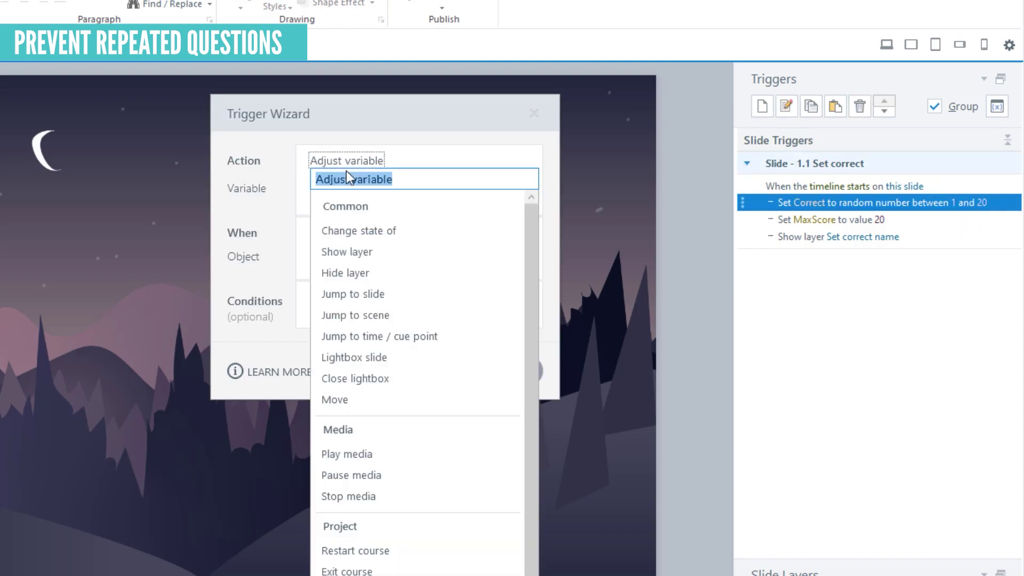
left_click(344, 294)
left_click(342, 185)
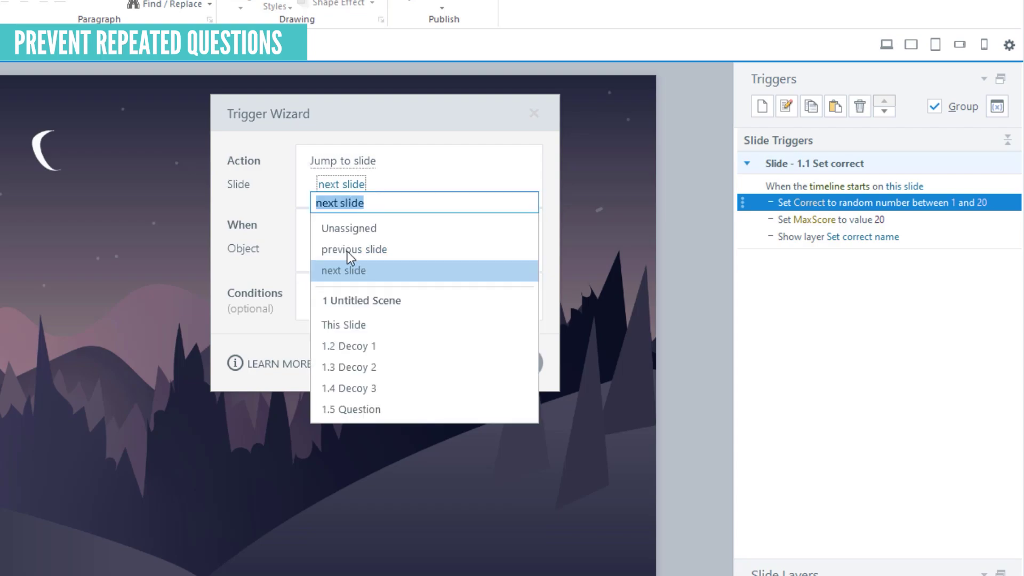
left_click(348, 331)
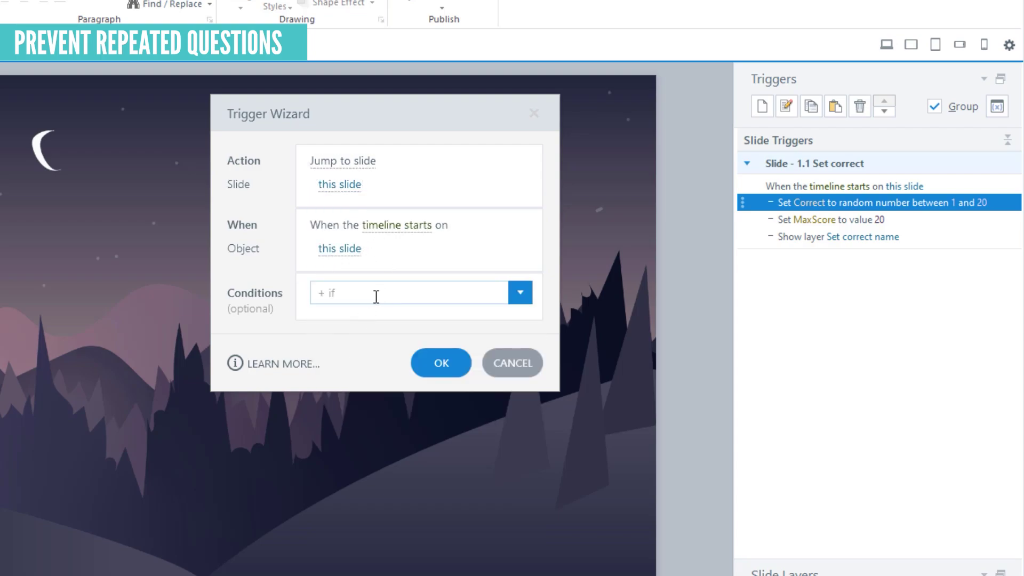
Restrict the jump trigger to the conditions Correct = 1 and Found_1 = True.
left_click(377, 293)
left_click(352, 409)
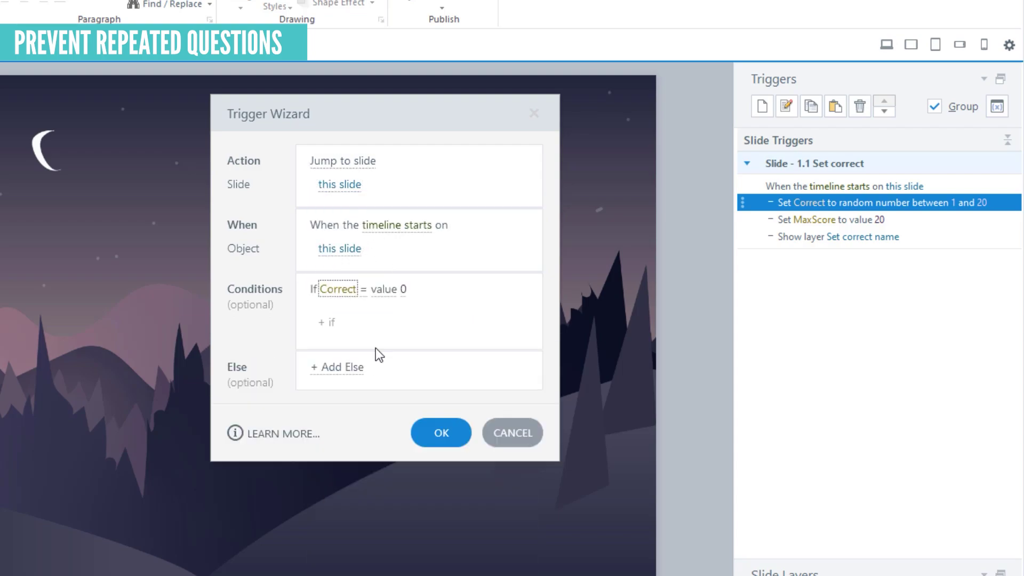
left_click(404, 290)
type("1")
left_click(396, 327)
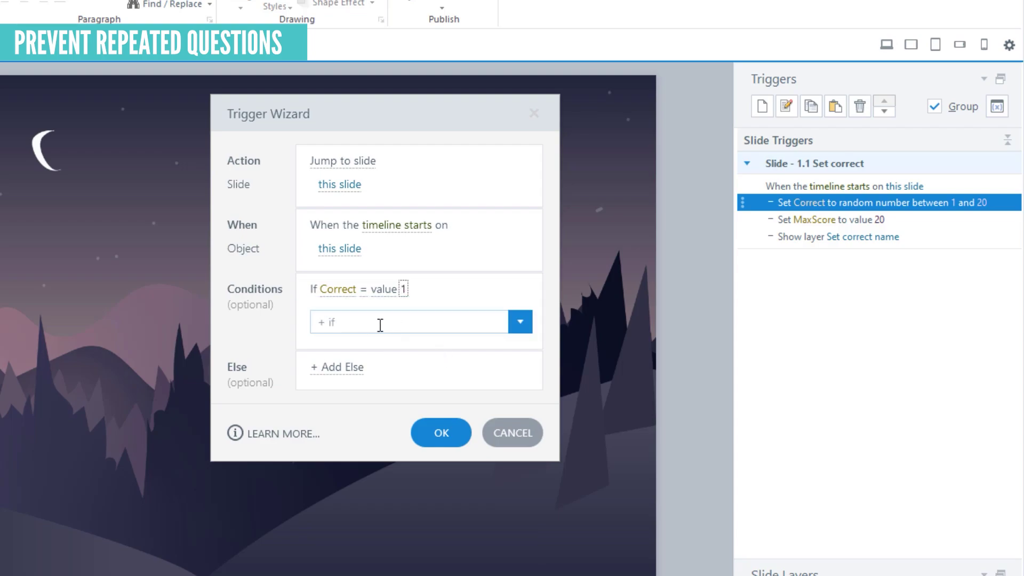
left_click(398, 324)
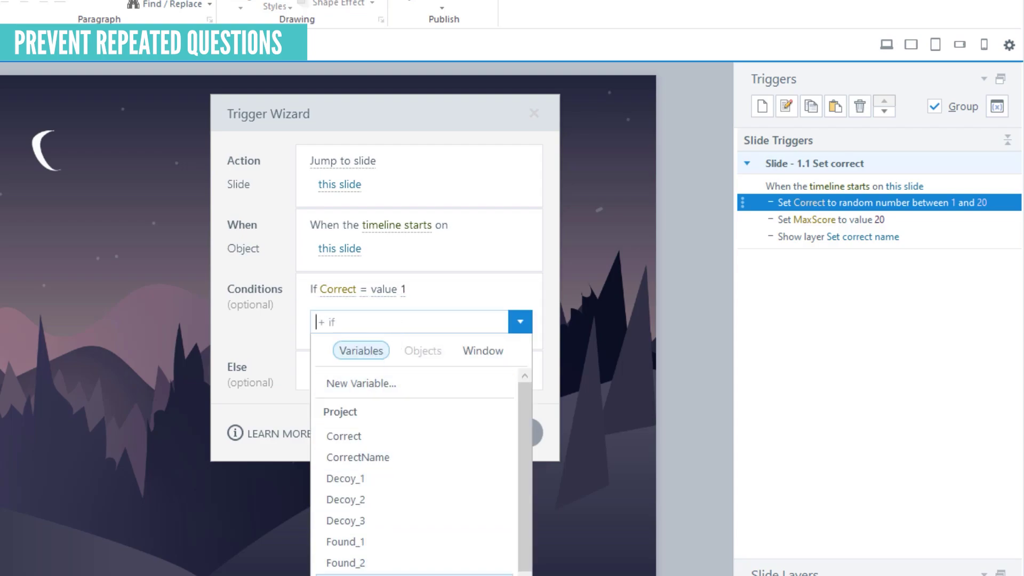
left_click(357, 543)
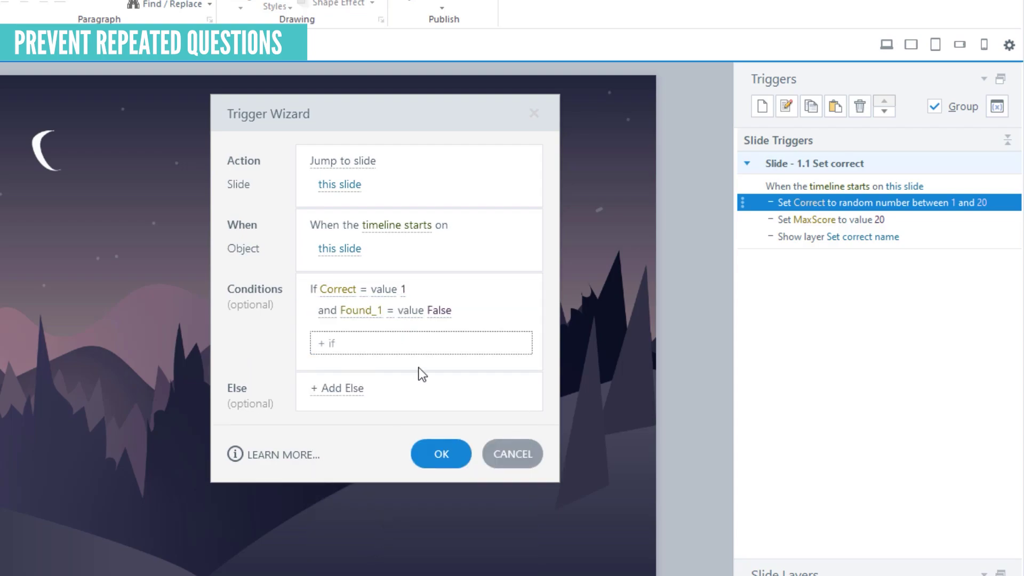
left_click(439, 311)
left_click(389, 362)
left_click(437, 452)
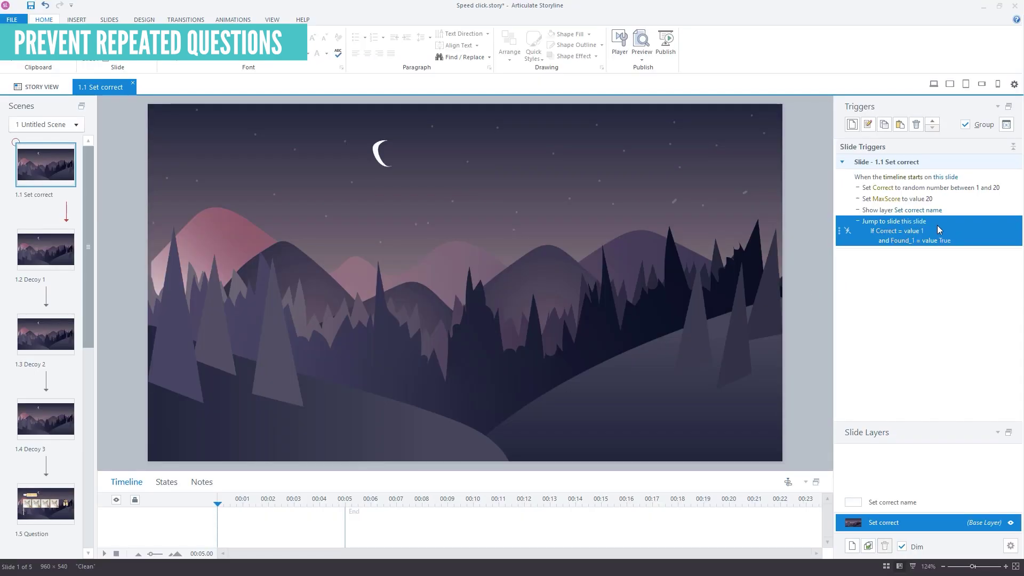
Duplicate the conditional jump trigger and adapt each copy to the next Correct value and its matching Found variable.
left_click(900, 124)
left_click(900, 124)
left_click(901, 125)
left_click(901, 124)
left_click(901, 125)
left_click(900, 124)
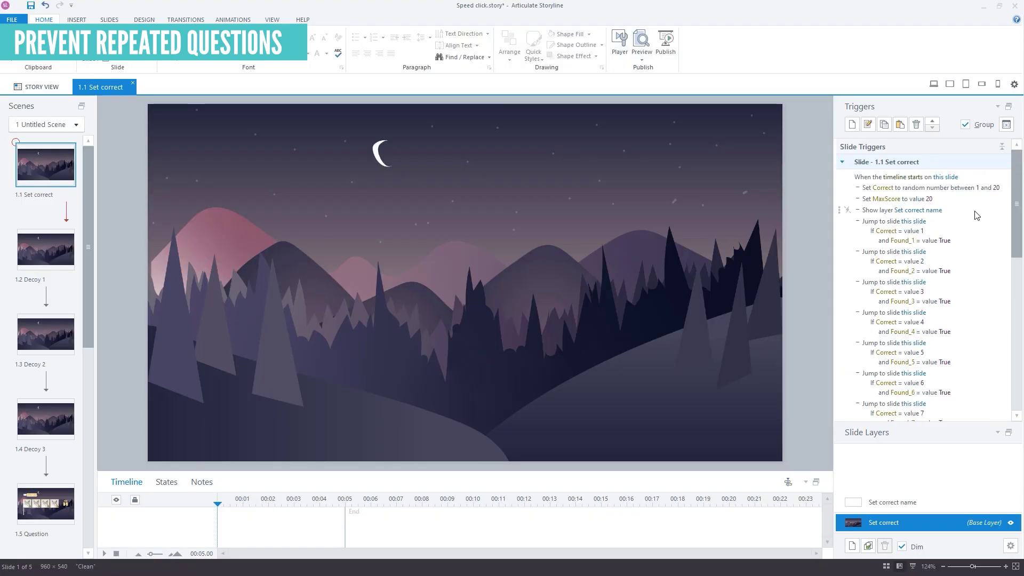
Move the trigger showing the Set correct name layer below all the conditional jump triggers.
left_click(957, 188)
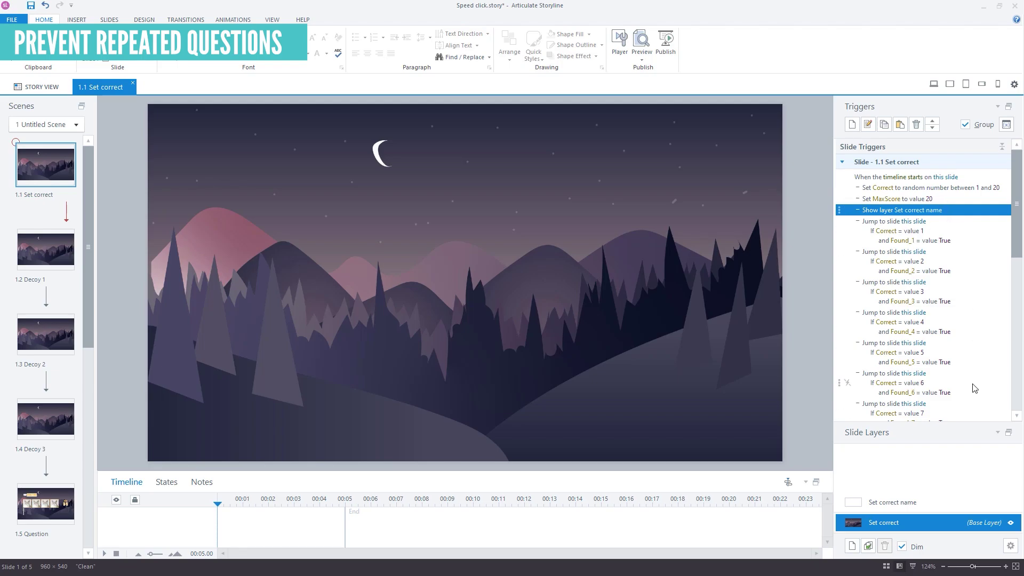
left_click_drag(969, 426, 968, 445)
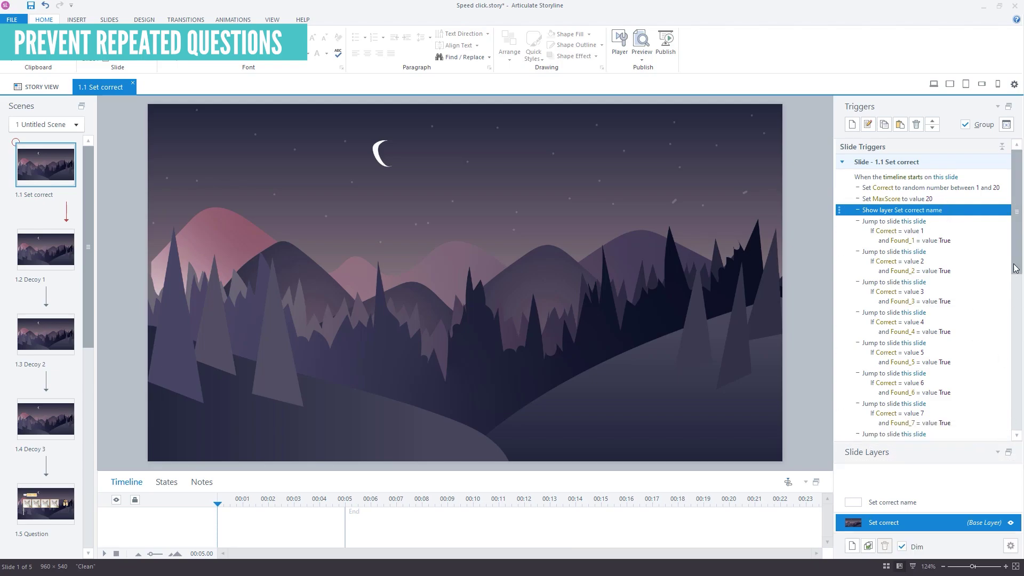
left_click_drag(970, 214, 970, 389)
scroll(939, 308, "down", 7)
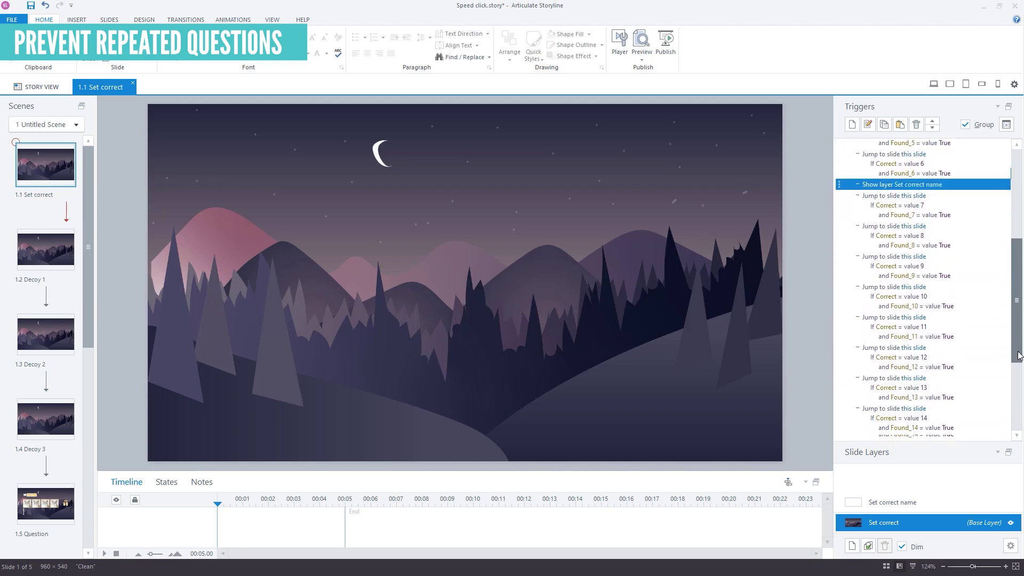
left_click_drag(968, 174, 968, 386)
left_click_drag(1018, 354, 1018, 418)
left_click_drag(970, 222, 969, 430)
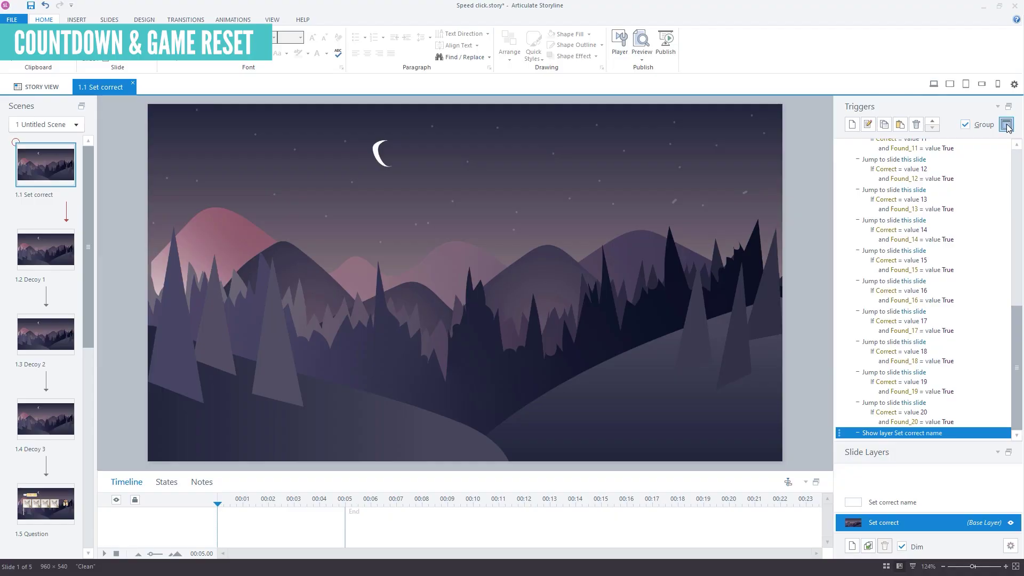
Create a Number project variable named Timer.
left_click(1007, 125)
left_click(658, 178)
type("Timer")
key("Tab")
key("n")
key("Return")
left_click(670, 396)
Add a new slide named Game setup and place it before the Set correct slide.
left_click(94, 56)
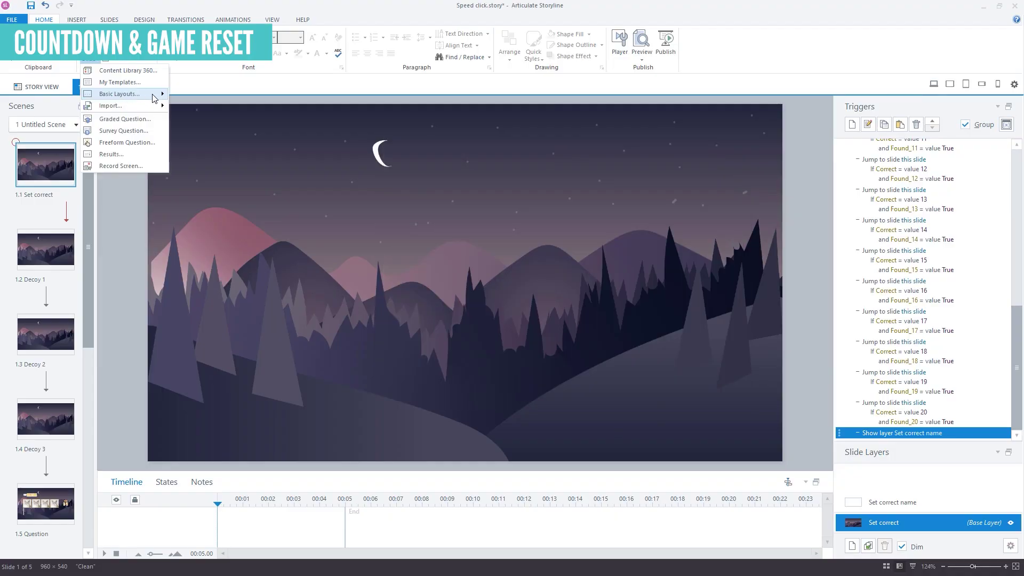
mouse_move(153, 96)
left_click(266, 209)
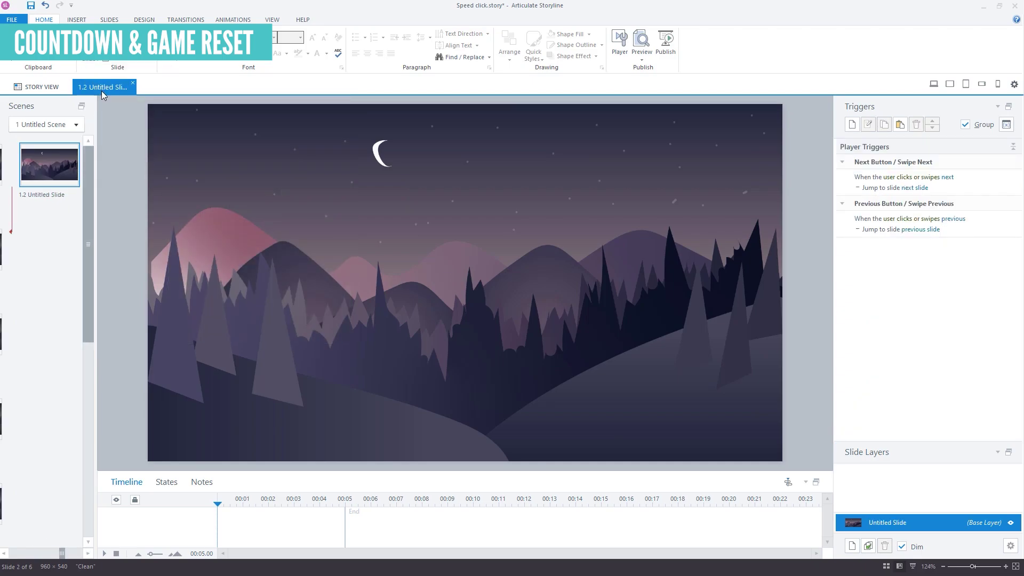
left_click(100, 88)
type("Game setup")
key("Return")
left_click_drag(2, 169, 38, 178)
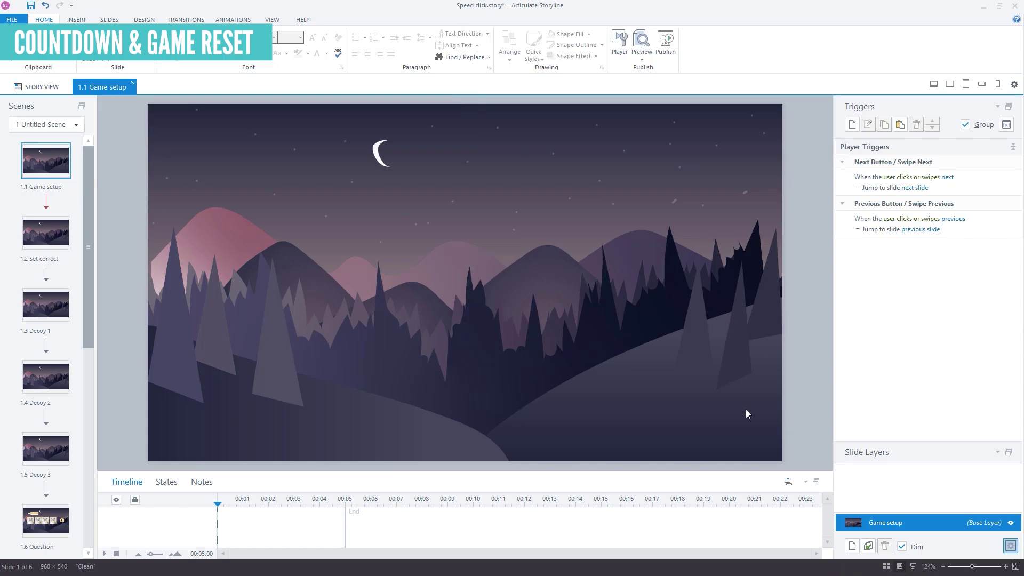
Turn off the previous and next navigation for the Game setup slide.
left_click(1010, 545)
left_click(511, 275)
left_click(510, 297)
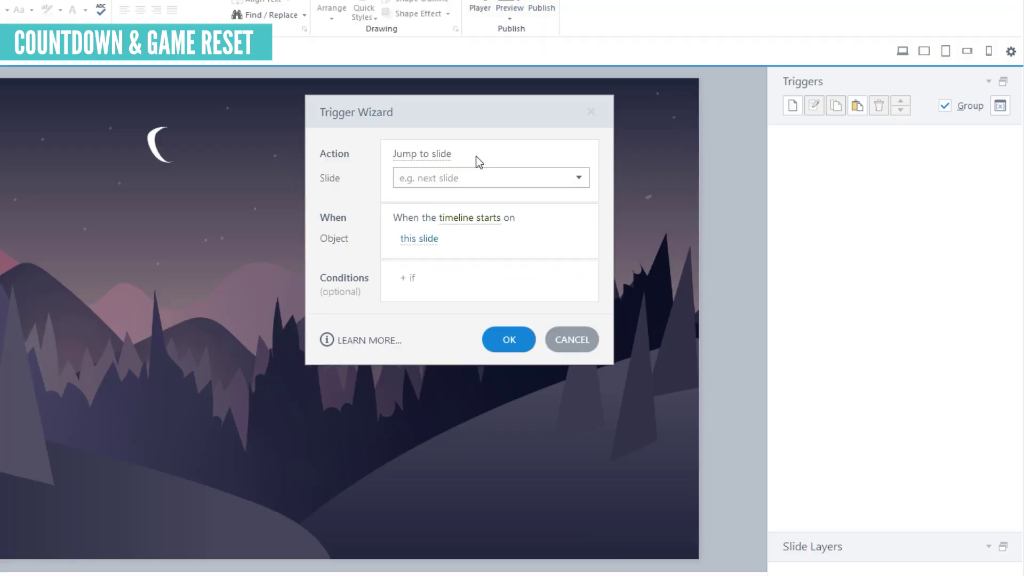
Add a trigger setting the Timer variable to 60 when the timeline starts on the Game setup slide.
left_click(442, 155)
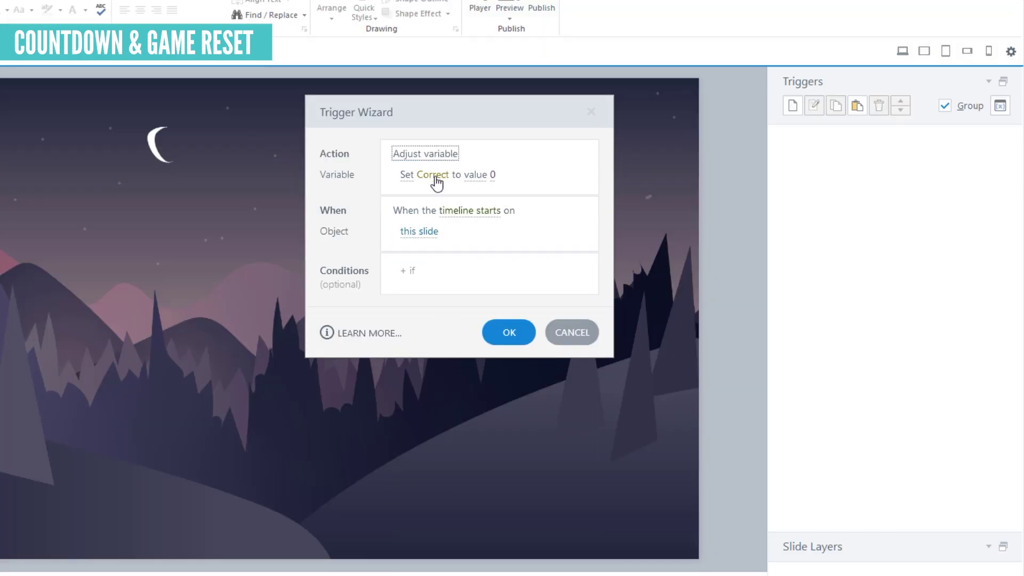
left_click(433, 175)
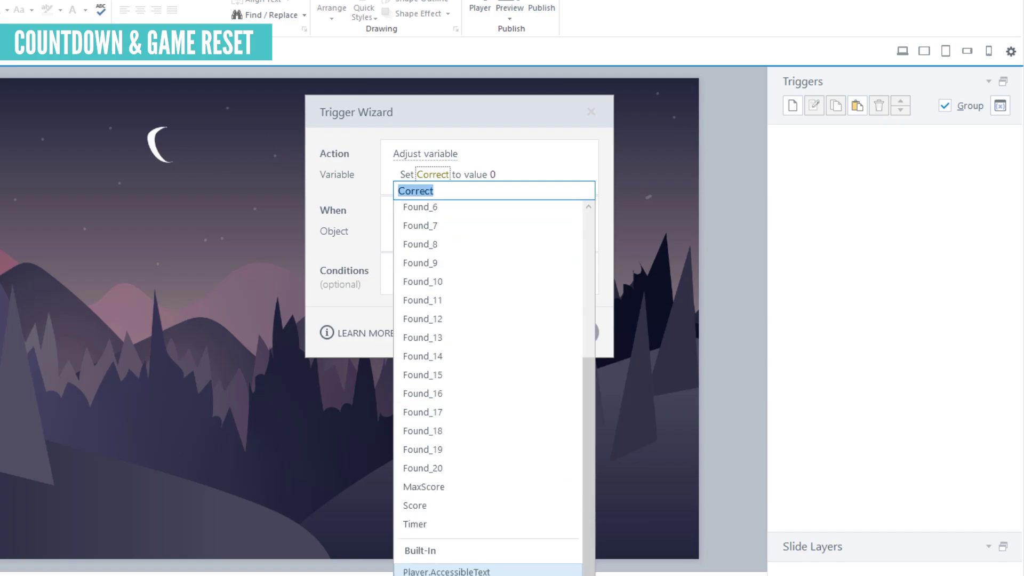
left_click(421, 524)
left_click(492, 175)
type("60")
left_click(512, 330)
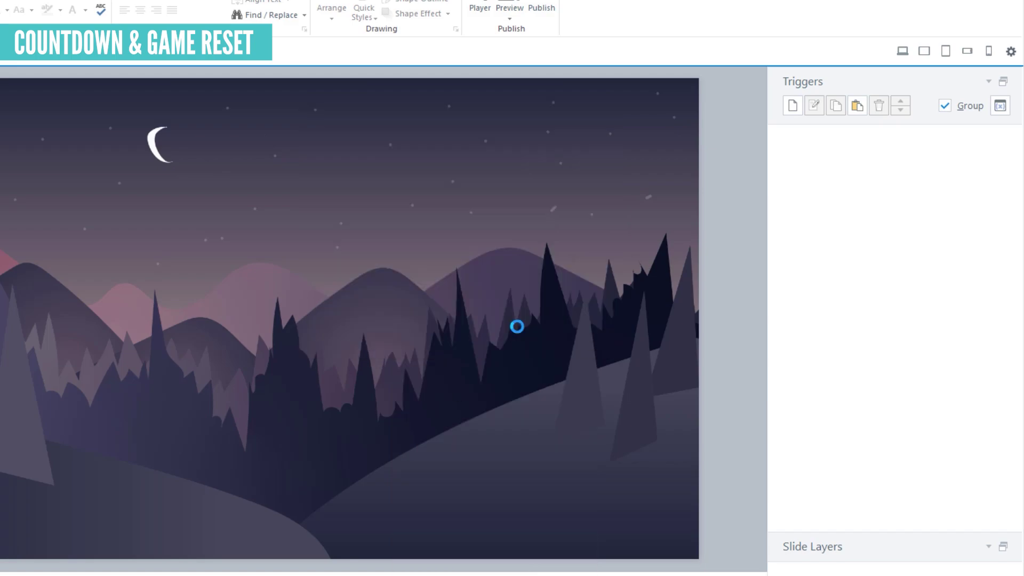
Add a trigger jumping to slide 1.2 Set correct when the Game setup timeline starts.
left_click(792, 107)
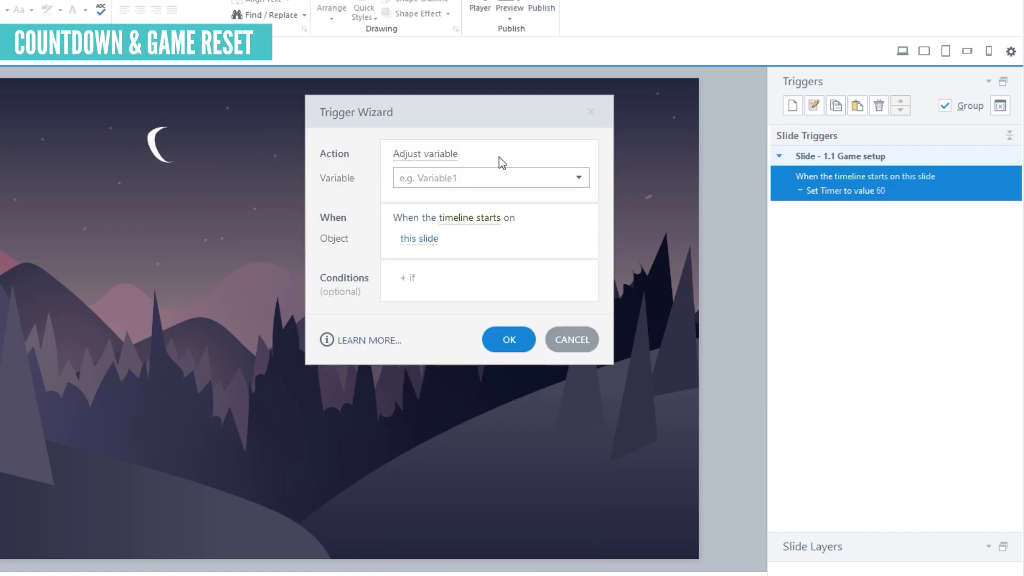
left_click(447, 156)
left_click(446, 267)
left_click(422, 175)
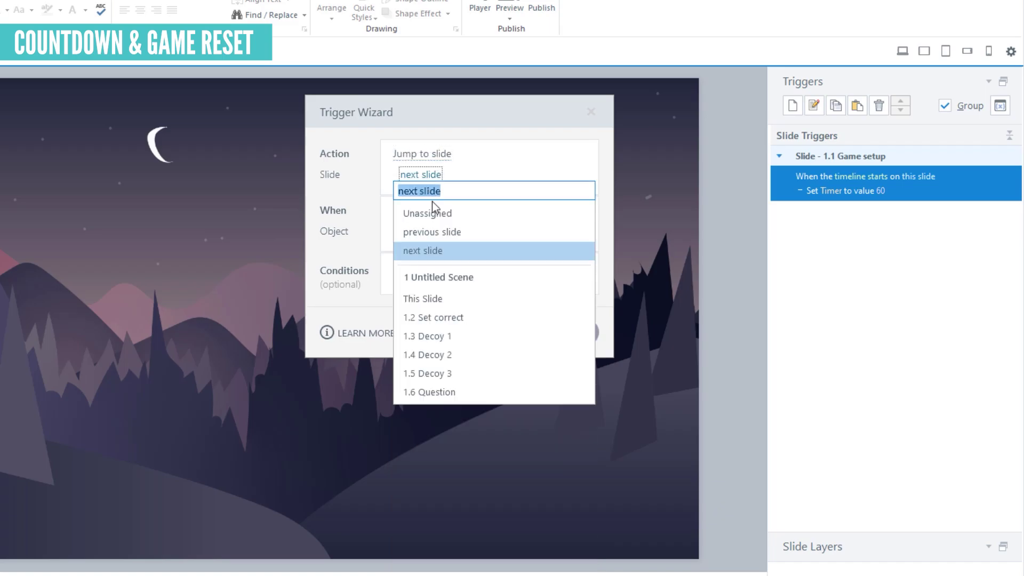
left_click(436, 318)
left_click(504, 328)
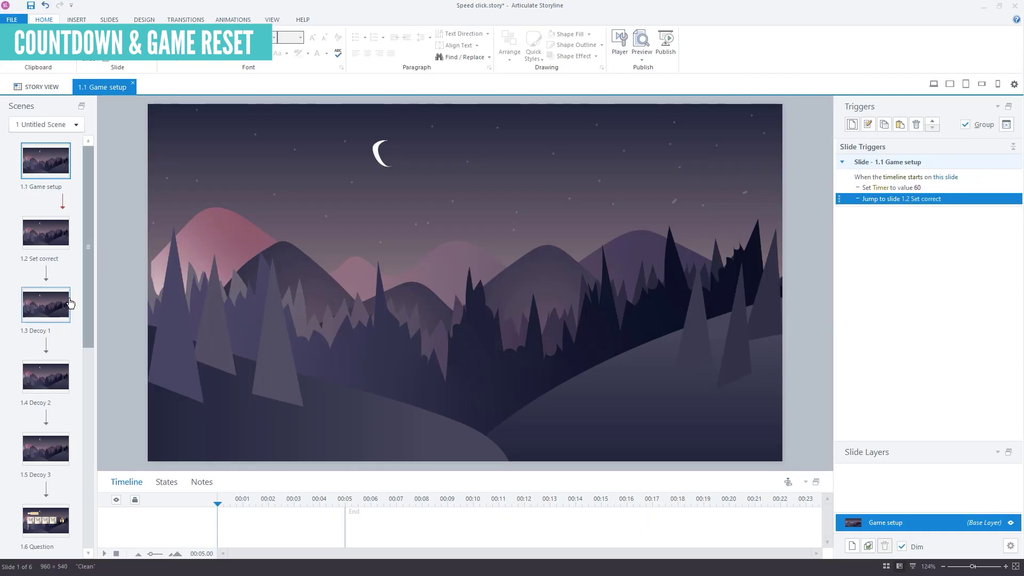
On the Question slide's You win! layer, duplicate the EXIT button beside the original and label the copy PLAY AGAIN.
left_click(33, 524)
left_click(896, 472)
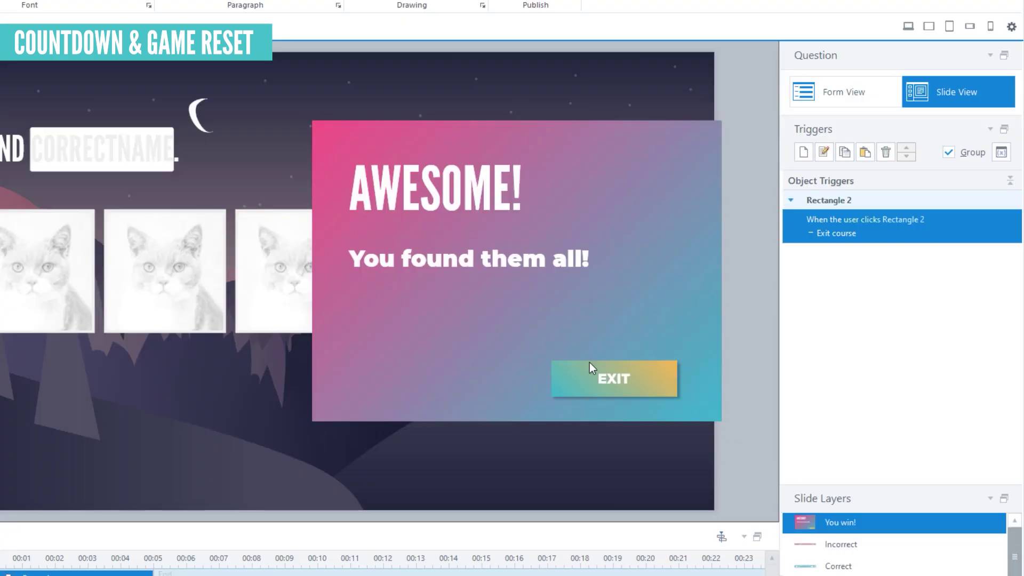
left_click_drag(687, 351, 535, 351)
type("PLAY AGAIN")
left_click(613, 401)
Change the PLAY AGAIN button's trigger to jump to slide 1.1 Game setup.
left_click(441, 377)
left_click(453, 231)
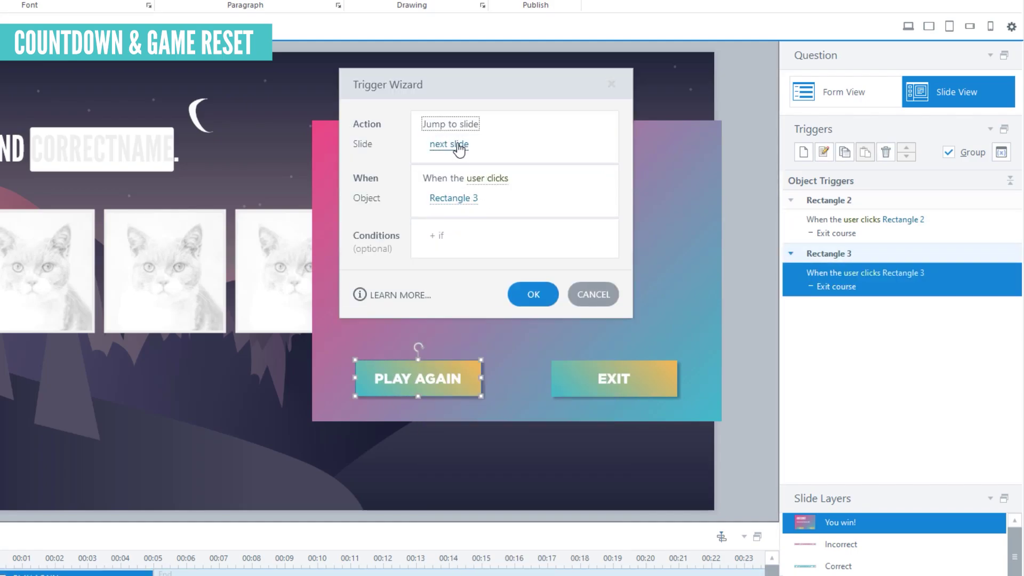
left_click(459, 148)
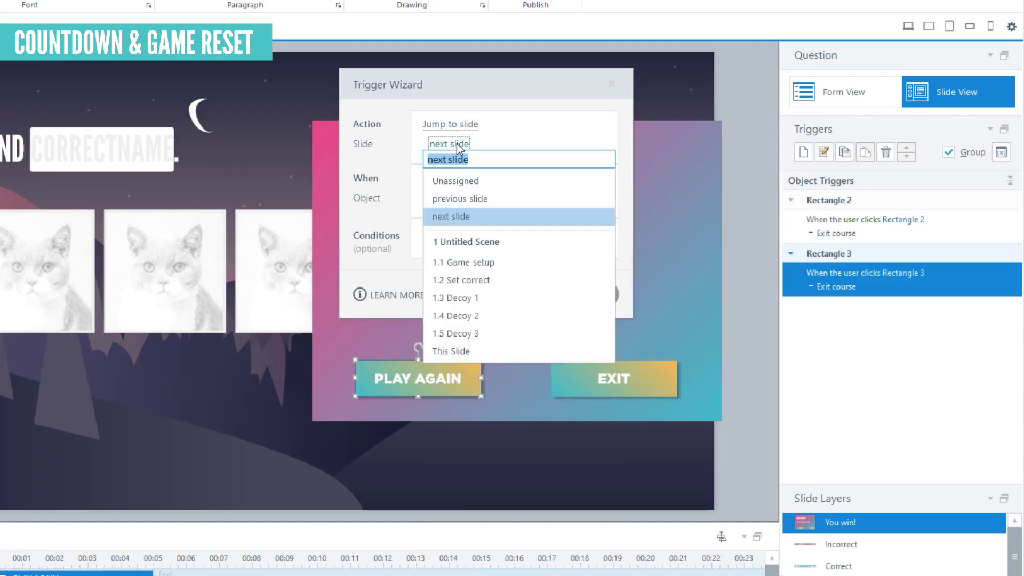
left_click(472, 255)
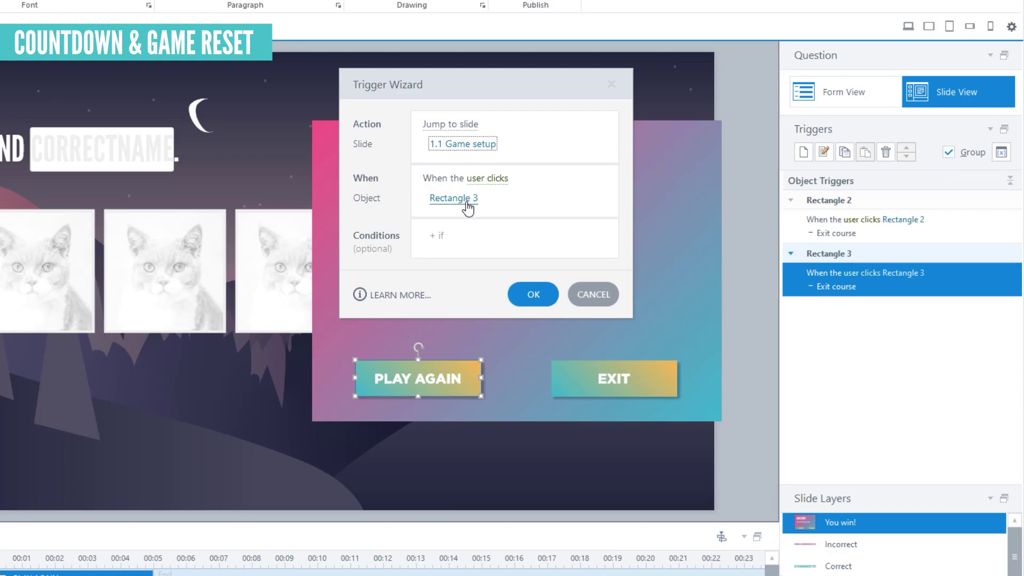
left_click(534, 293)
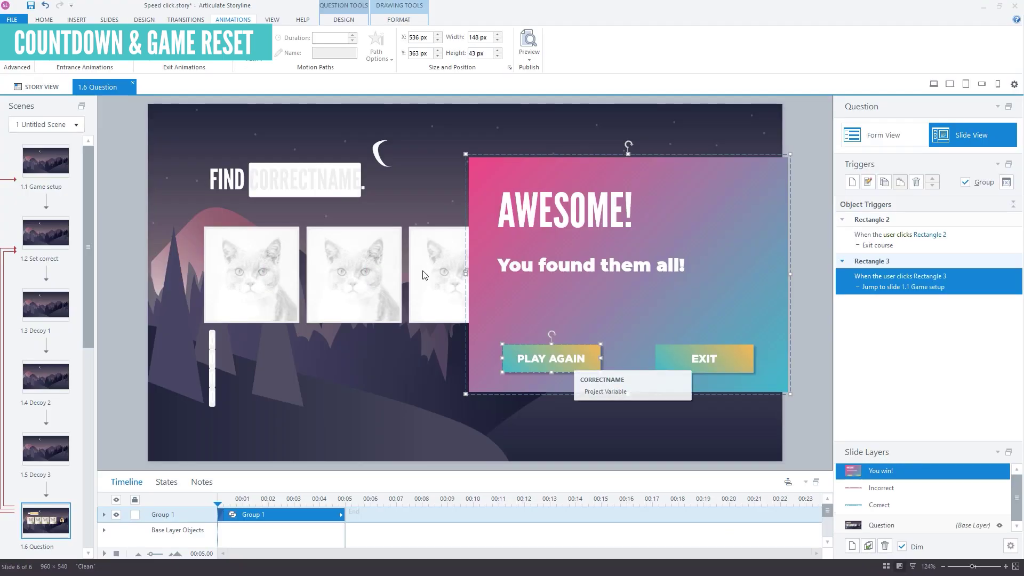
On the Game setup slide, duplicate the Timer trigger and change the copy to set Score to 0.
left_click(37, 161)
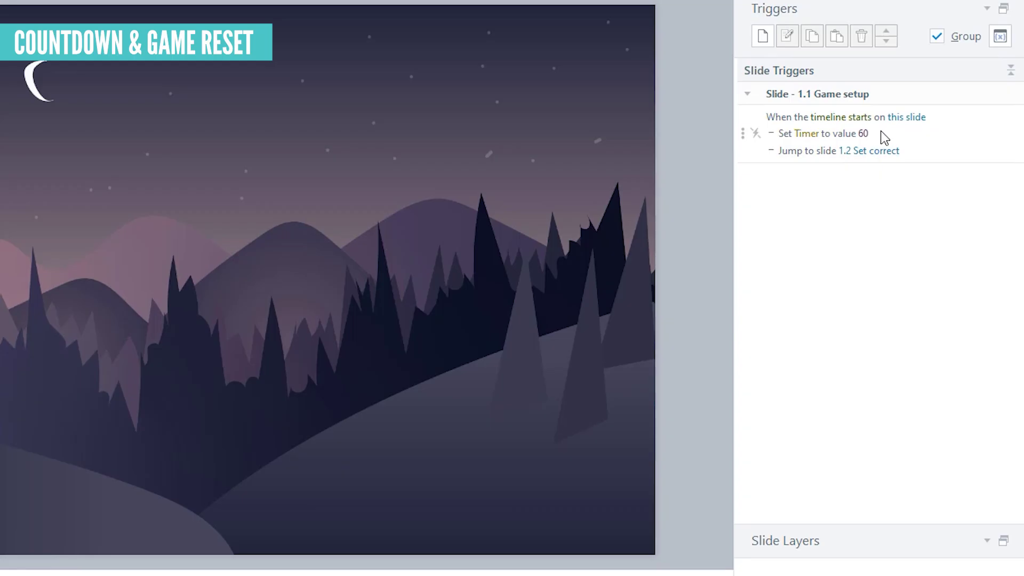
left_click(926, 188)
left_click(812, 38)
left_click(839, 38)
left_click(807, 168)
scroll(840, 286, "up", 10)
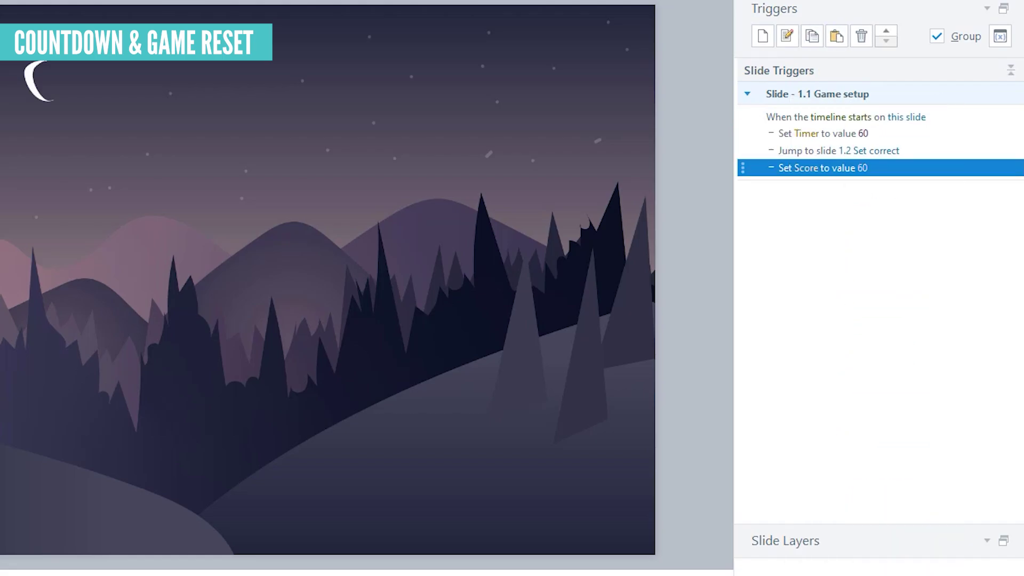
left_click(869, 169)
type("0")
key("Return")
Paste another copy of the Timer trigger and change it to set Found_1 to False.
left_click(836, 36)
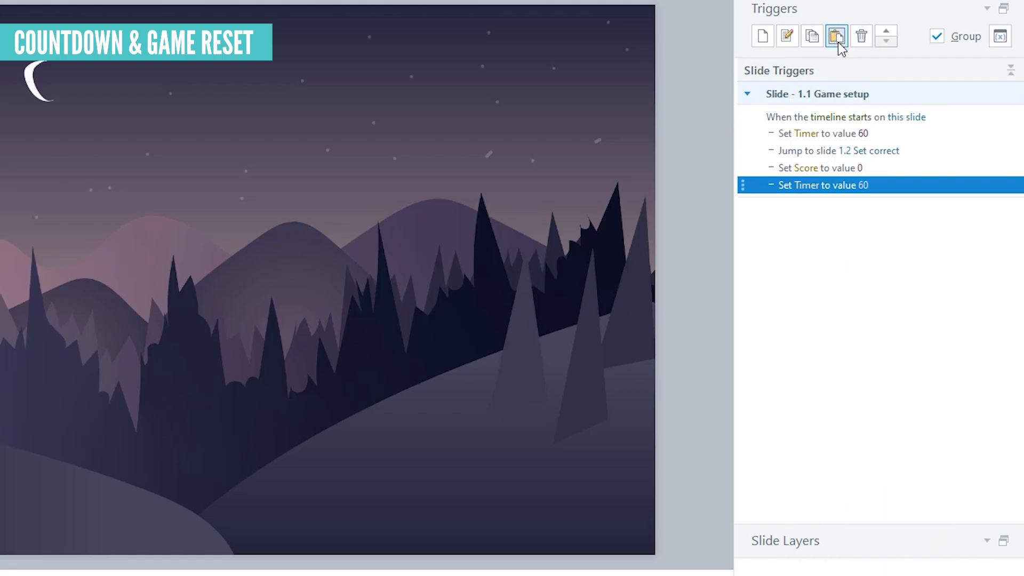
left_click(801, 186)
scroll(839, 164, "up", 8)
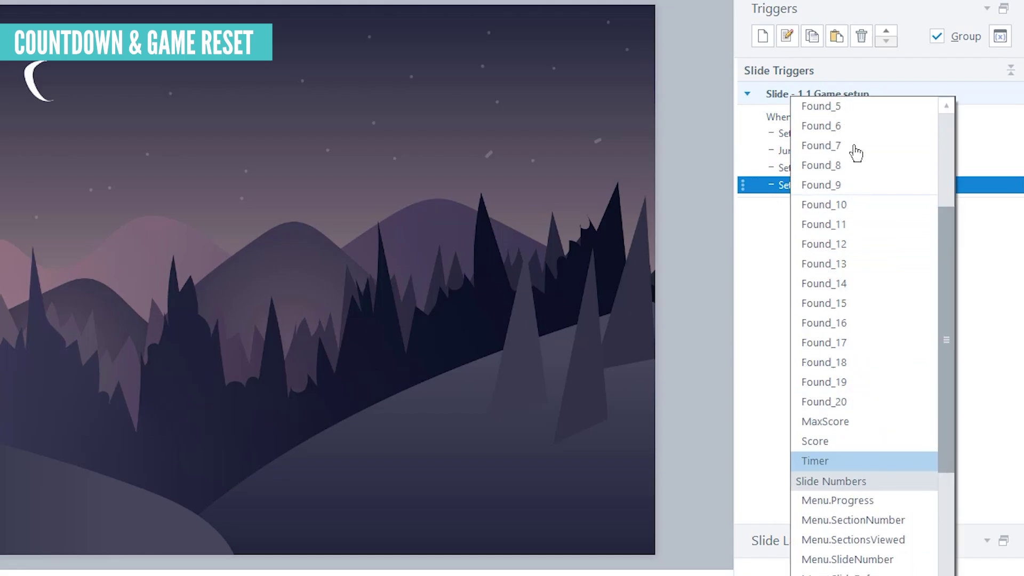
left_click(863, 147)
Duplicate the Found_1 reset trigger and adapt the copies to set Found_2 through Found_20 to False.
left_click(821, 205)
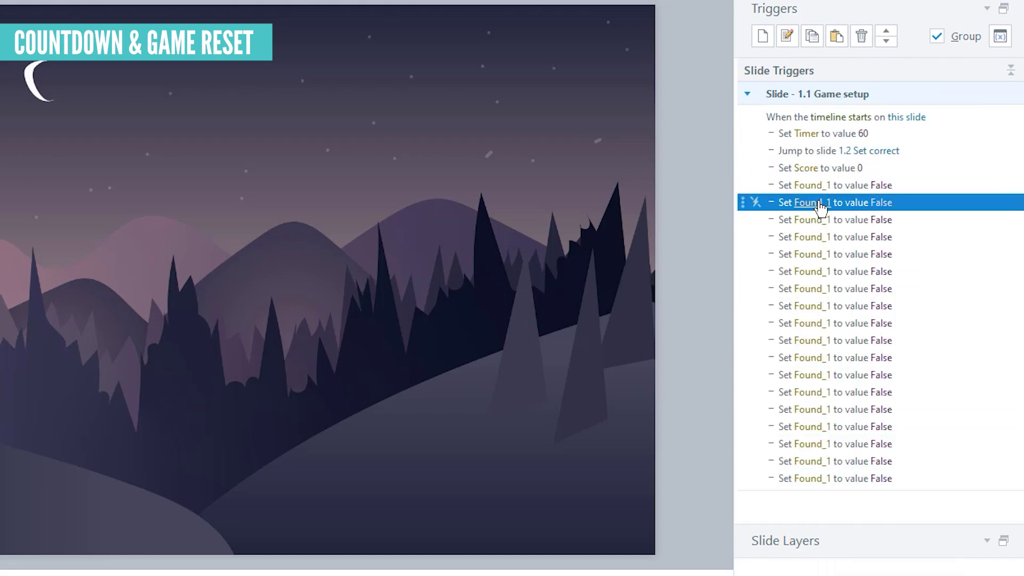
left_click(825, 126)
left_click(823, 307)
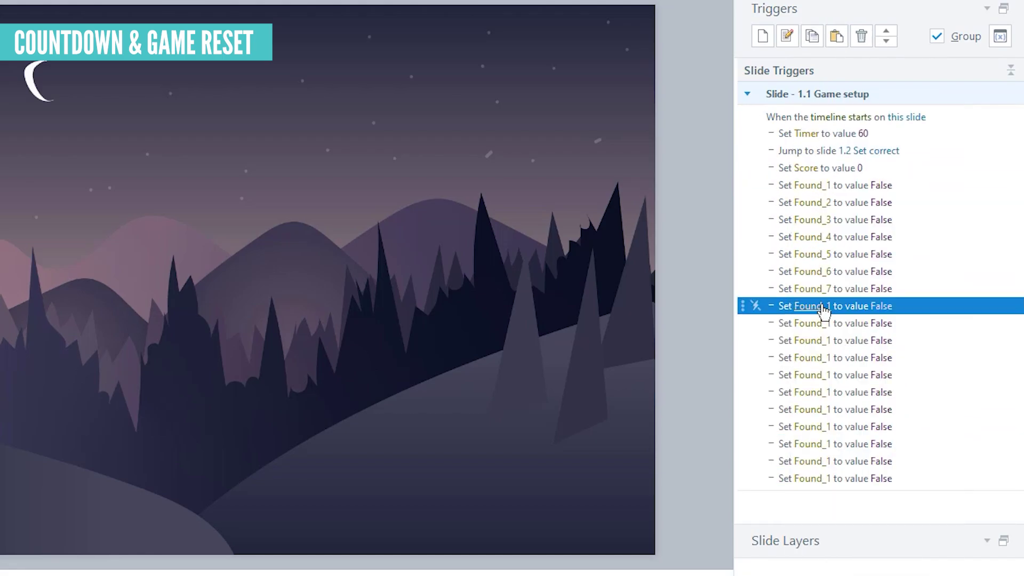
left_click(821, 409)
left_click(832, 365)
left_click(821, 496)
left_click(832, 461)
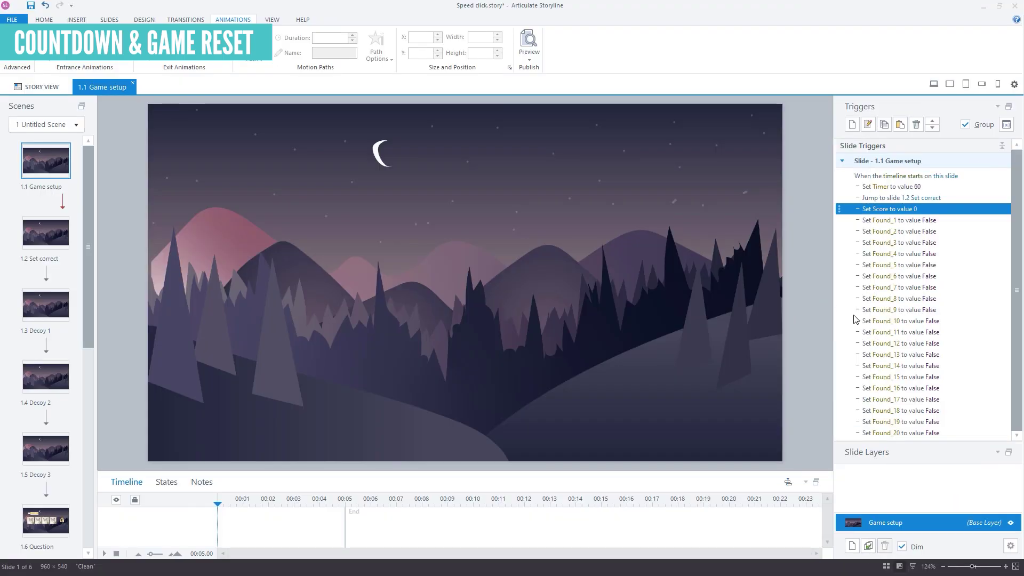
Move the MaxScore trigger from slide 1.2 Set correct to slide 1.1 Game setup, and reorder the jump-to-slide trigger to run last there.
left_click(36, 231)
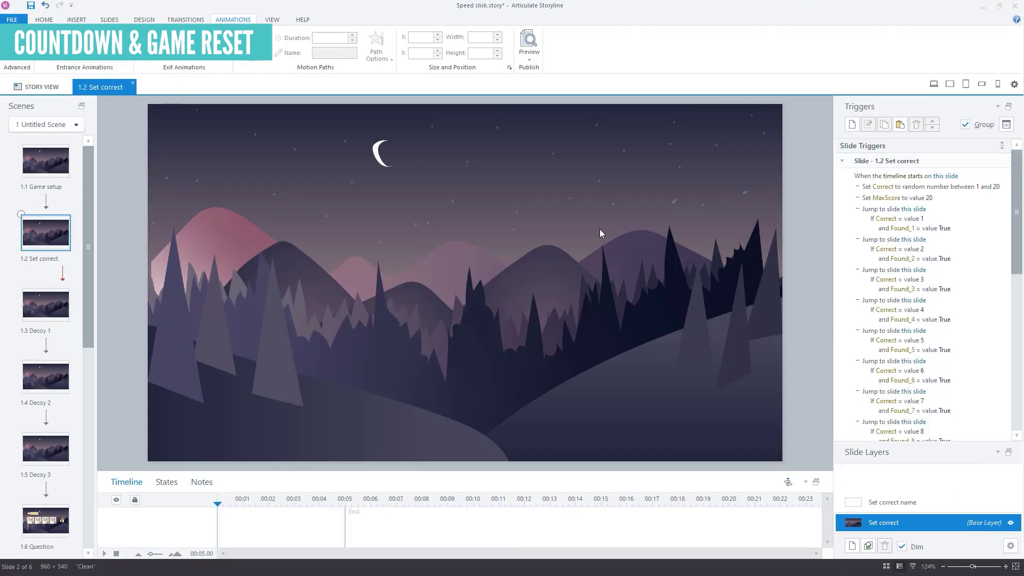
left_click(940, 199)
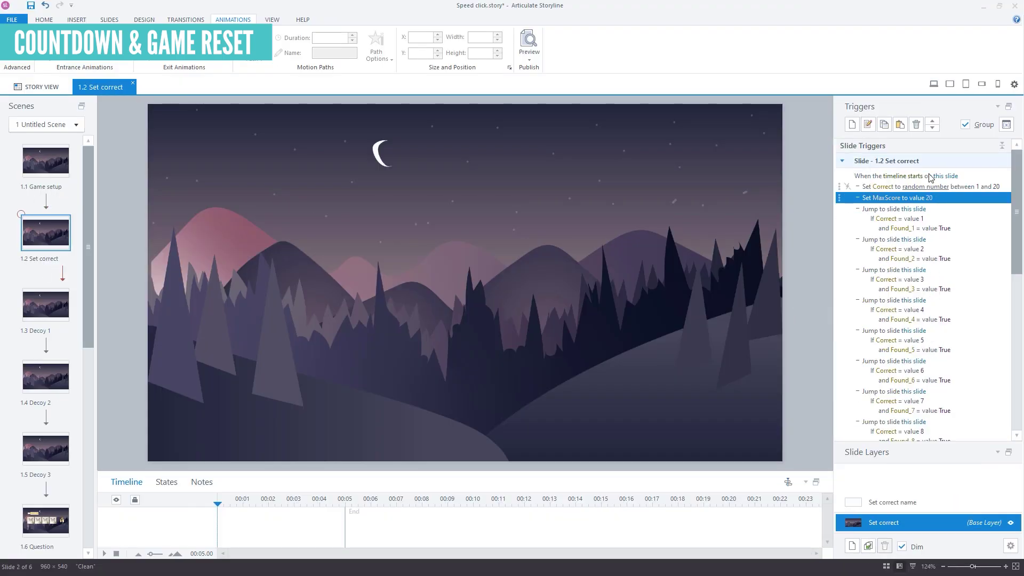
left_click(917, 125)
left_click(53, 162)
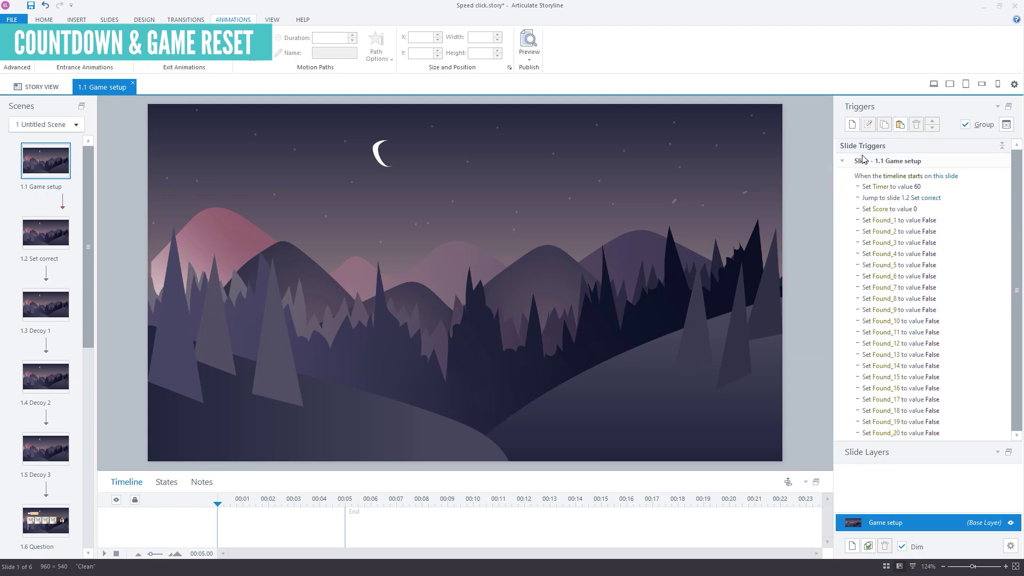
left_click(900, 124)
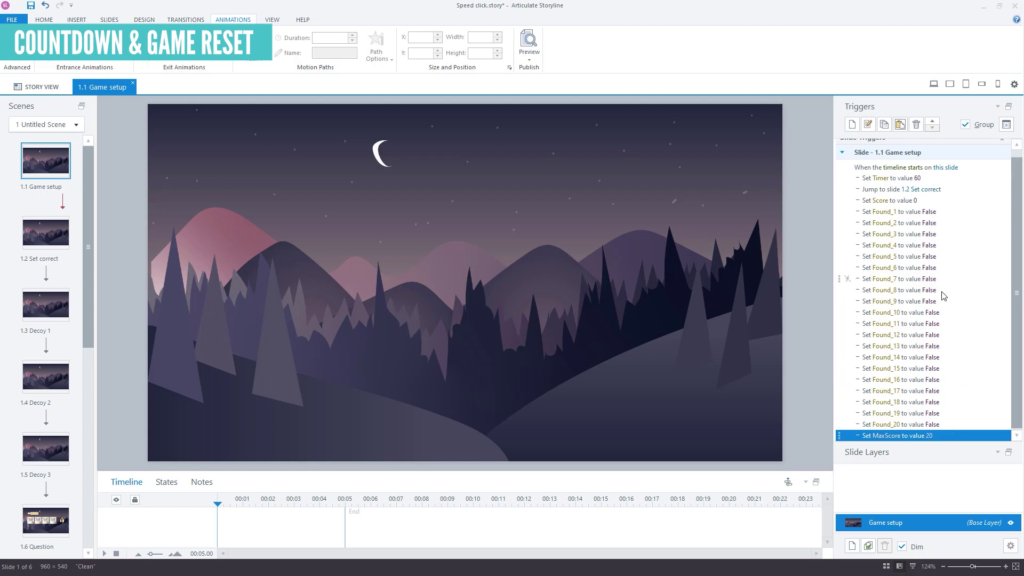
left_click(956, 192)
left_click_drag(954, 195, 954, 439)
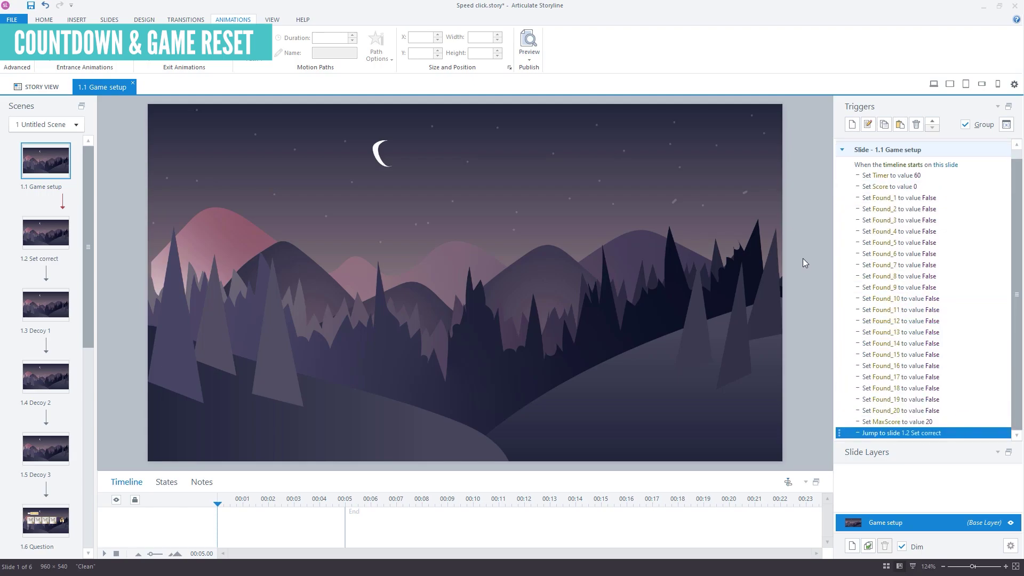
On slide 1.6 Question, add a layer named Countdown and shorten its timeline to 1 second.
left_click(45, 520)
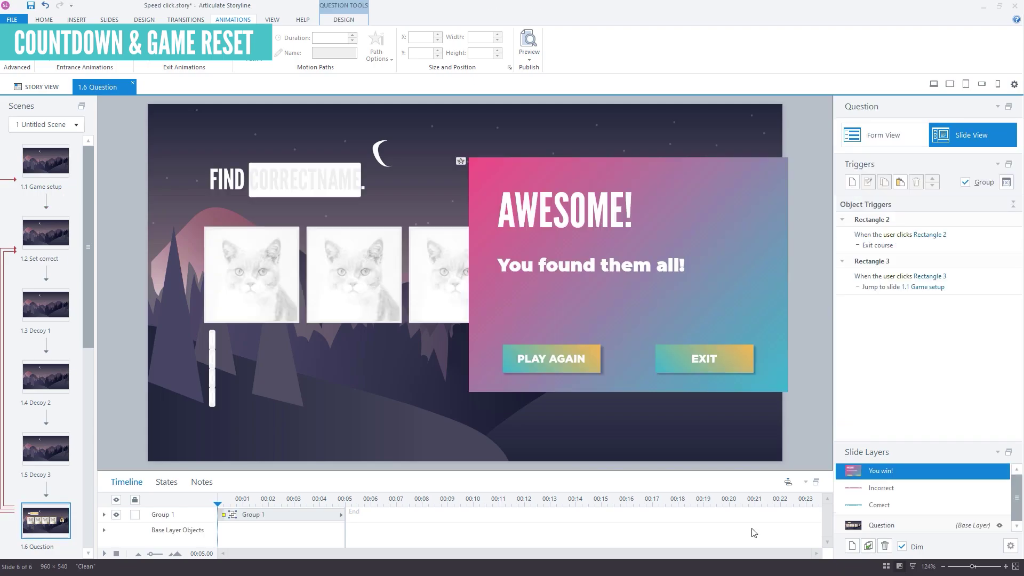
left_click(852, 546)
type("Co")
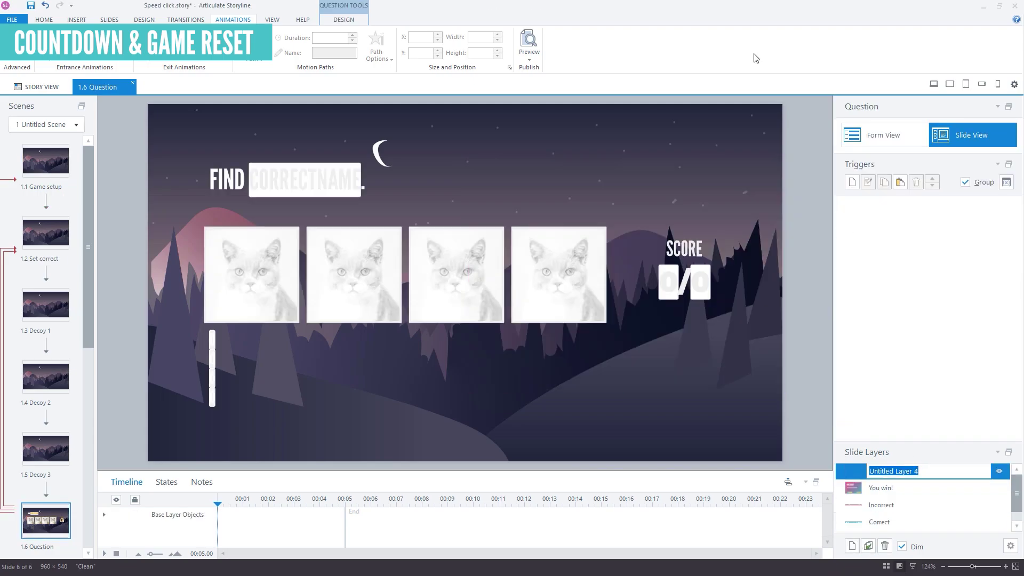
type("untdown")
key("Return")
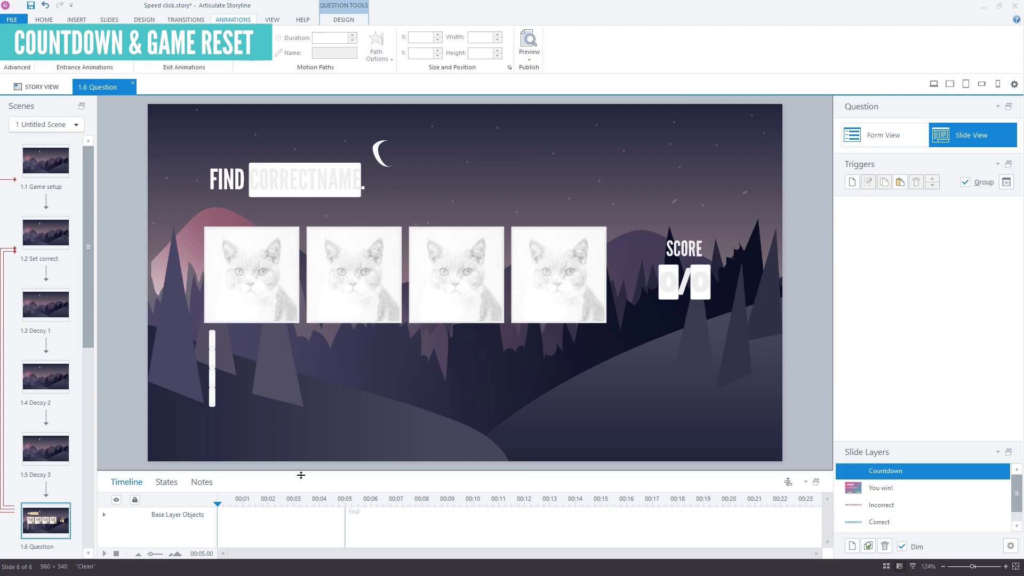
left_click_drag(345, 523, 243, 524)
Add a Countdown layer trigger that subtracts 1 from the Timer variable when the timeline ends on this layer.
left_click(852, 182)
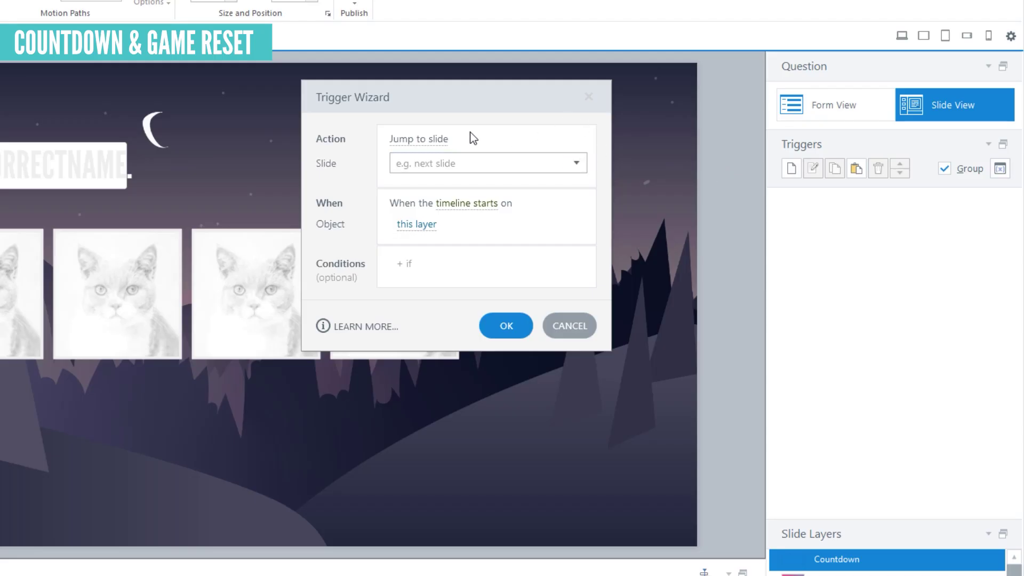
left_click(435, 139)
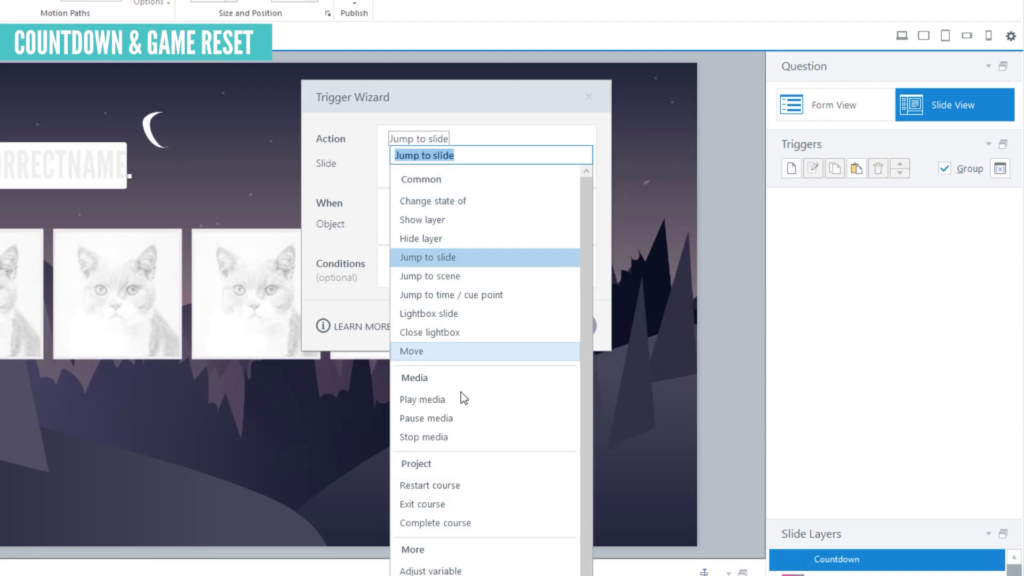
left_click(443, 565)
left_click(434, 159)
scroll(446, 551, "down", 5)
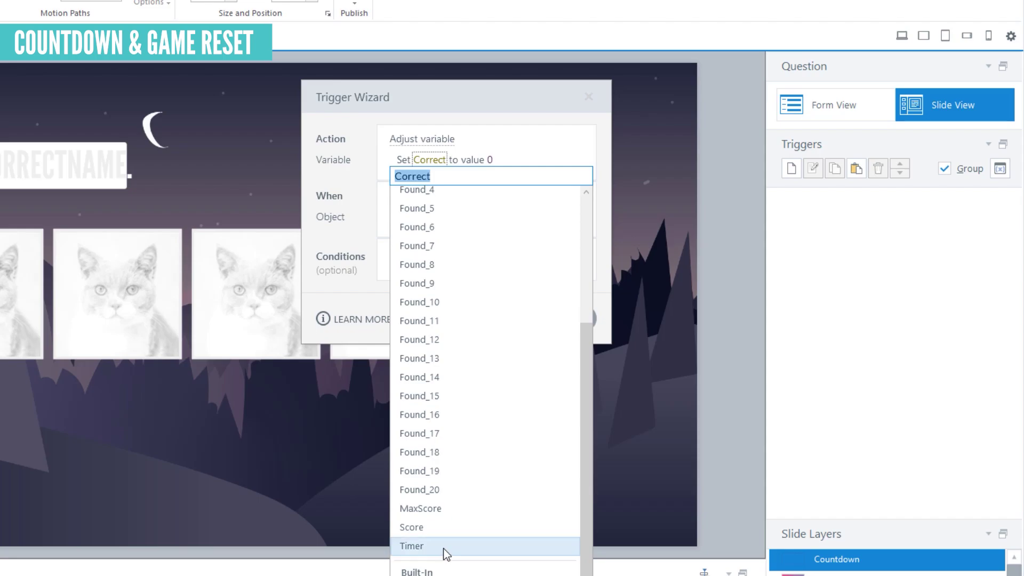
left_click(443, 549)
left_click(404, 160)
left_click(411, 200)
left_click(464, 160)
type("1")
key("Return")
left_click(488, 196)
left_click(427, 571)
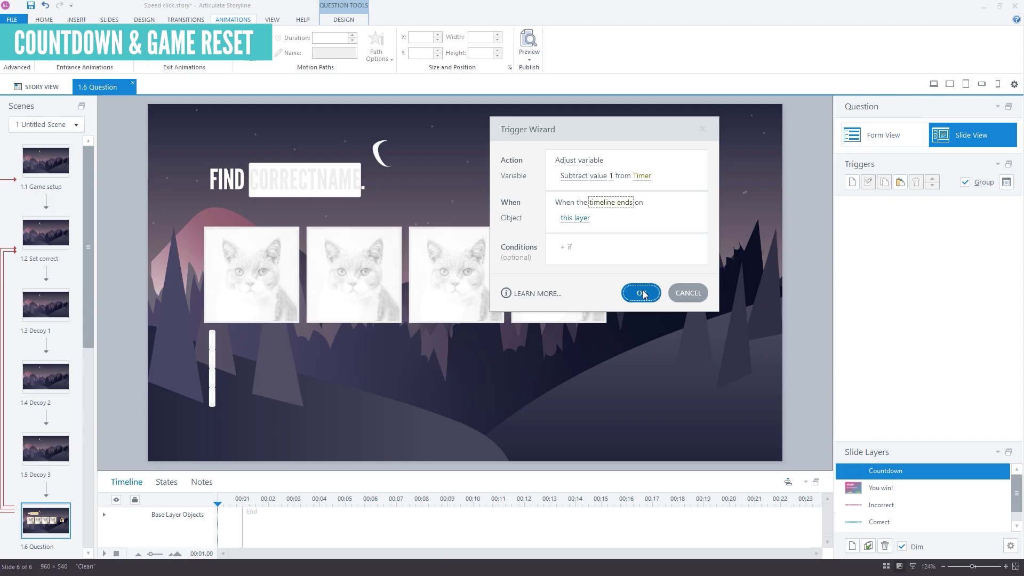
left_click(643, 293)
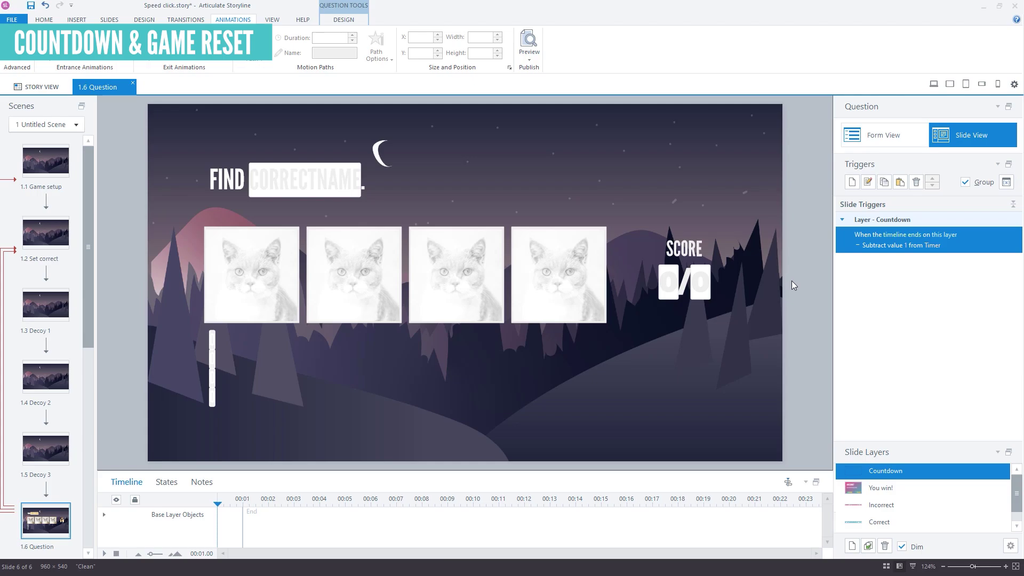
Add a trigger that hides the Countdown layer itself when its timeline ends.
left_click(852, 182)
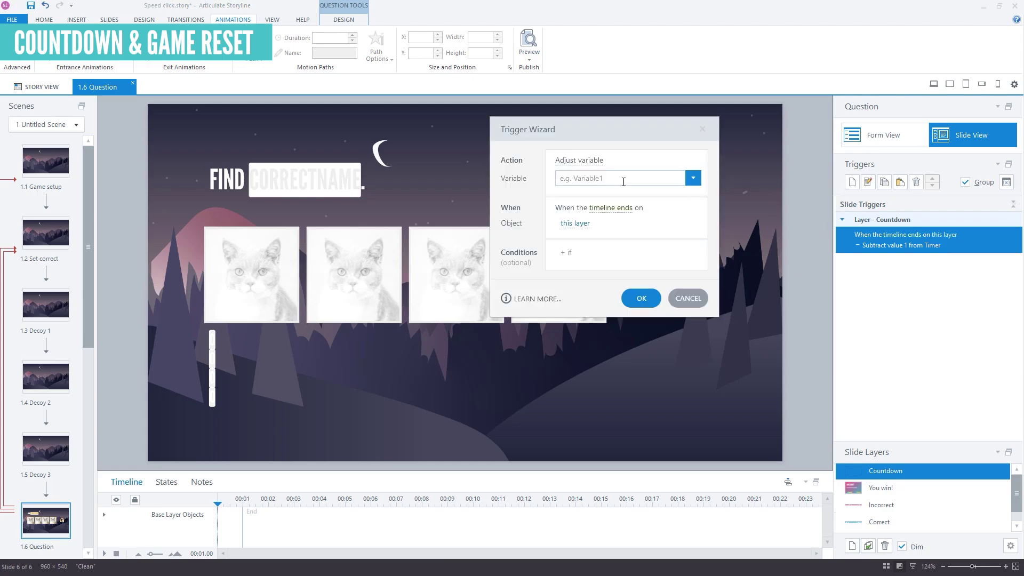
left_click(584, 160)
left_click(464, 238)
left_click(507, 318)
Duplicate the hide-layer trigger and change the copy to show this layer when the timeline ends.
left_click(835, 167)
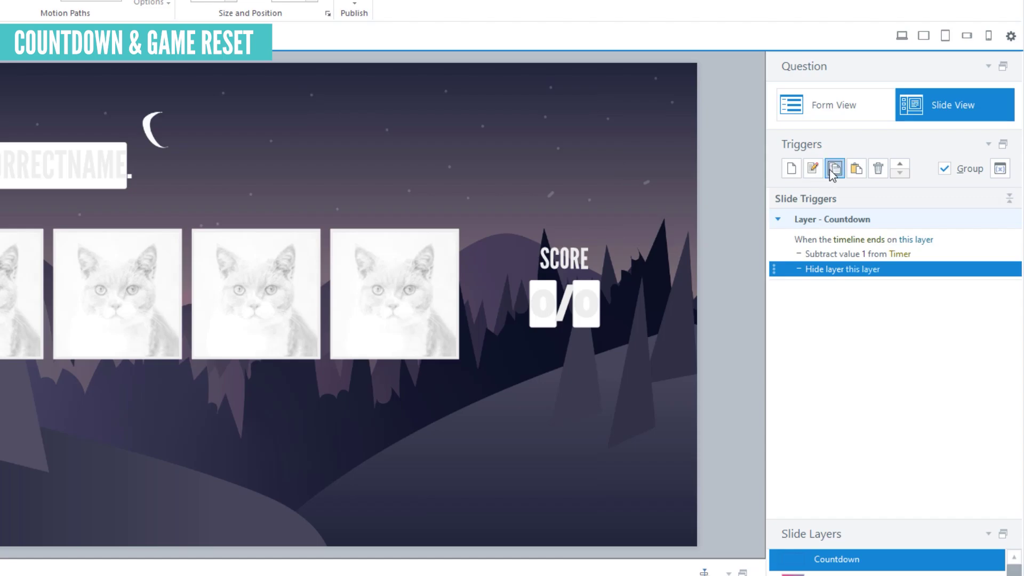
left_click(858, 167)
left_click(817, 284)
left_click(835, 152)
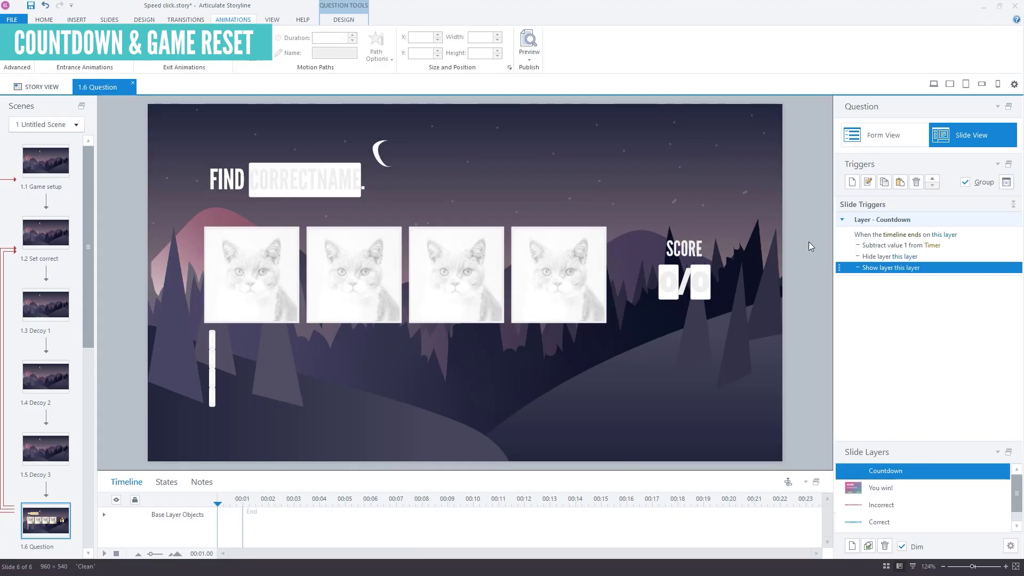
On the Question base layer, add a trigger that shows the Countdown layer when the timeline starts on this slide.
scroll(928, 496, "down", 2)
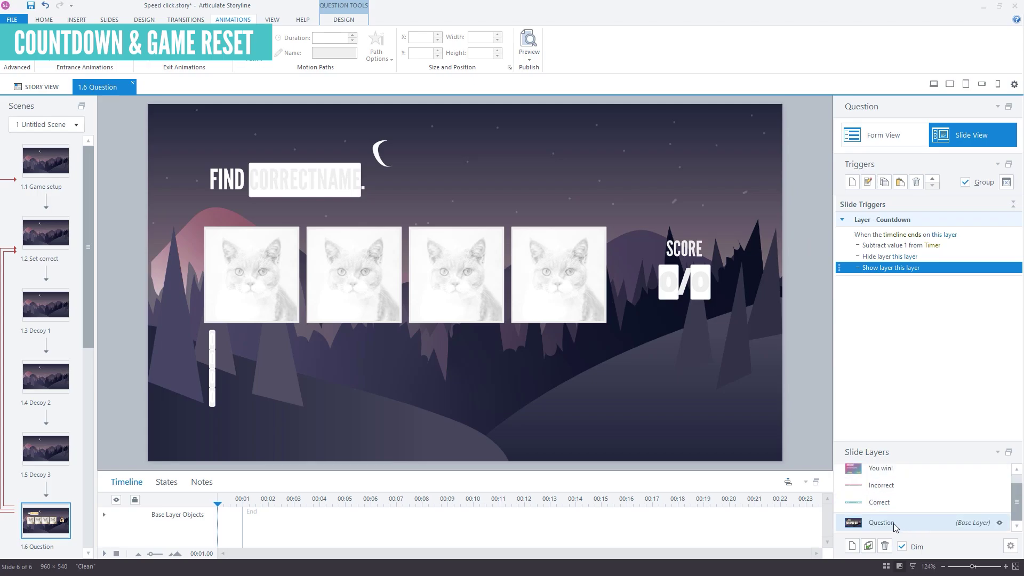
left_click(858, 526)
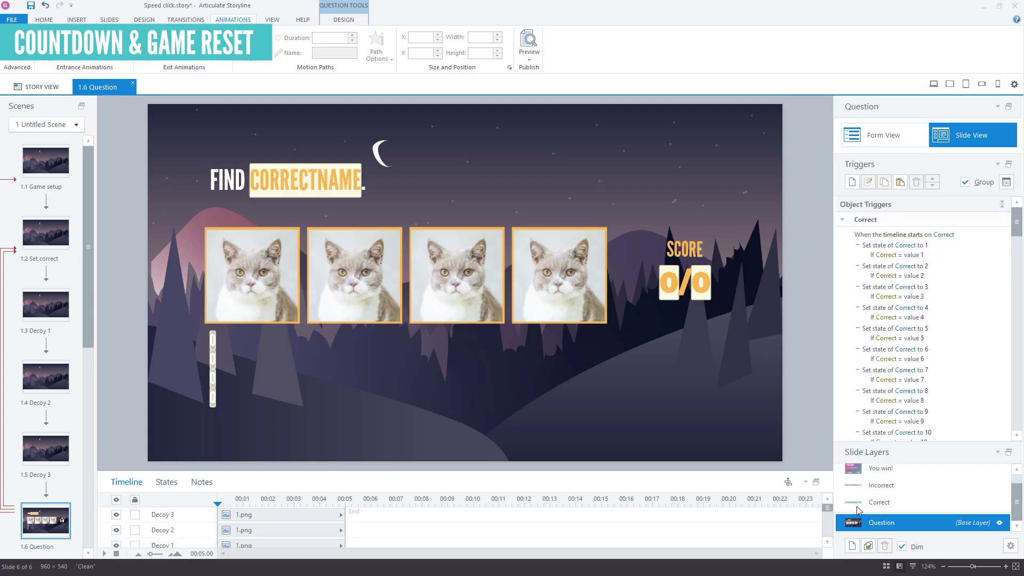
left_click(852, 182)
left_click(568, 166)
left_click(587, 231)
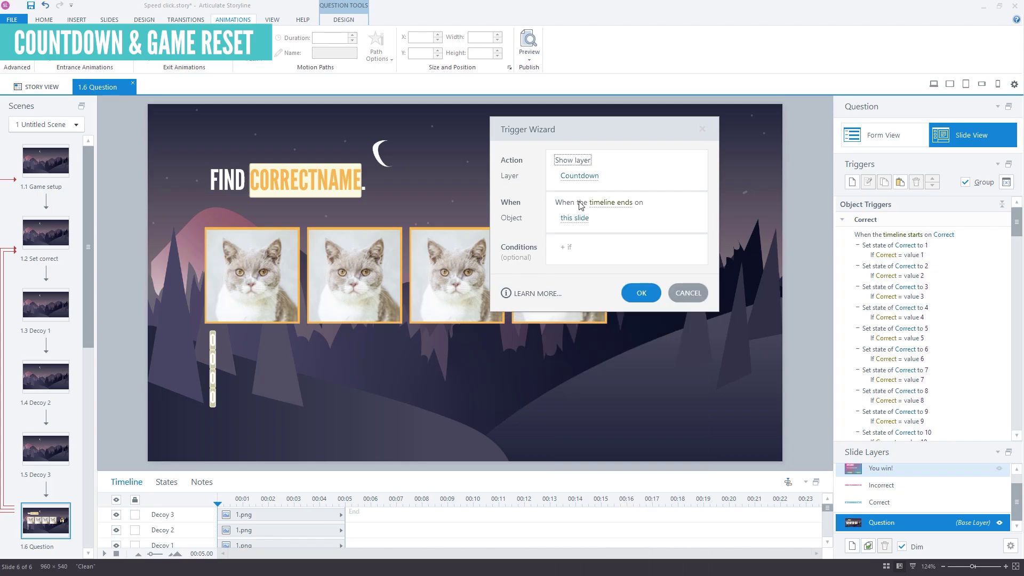
left_click(607, 209)
left_click(608, 553)
left_click(642, 294)
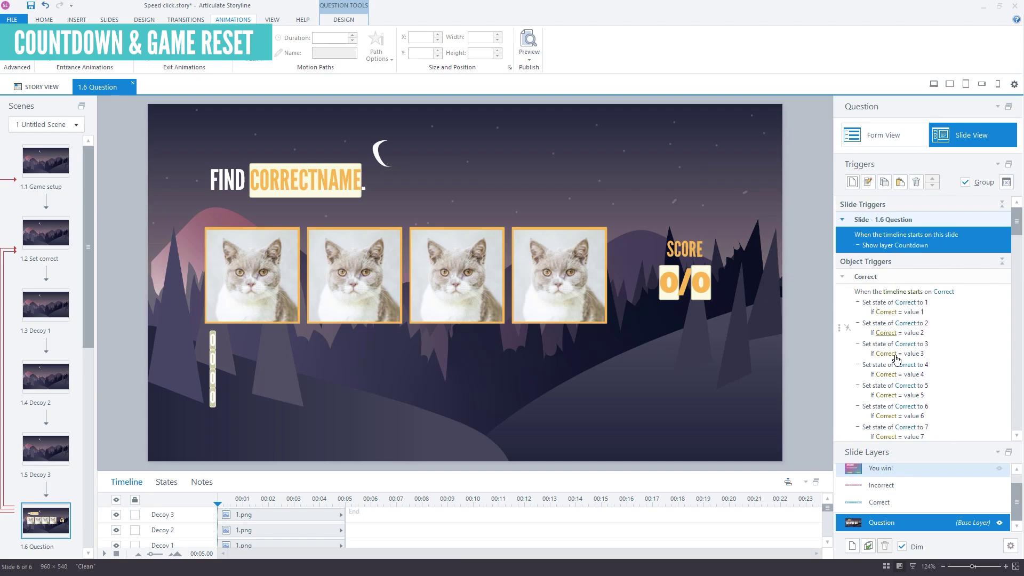
Turn the copied score text boxes below the score display into a TIME heading and a reference to the Timer variable.
left_click_drag(924, 444, 921, 411)
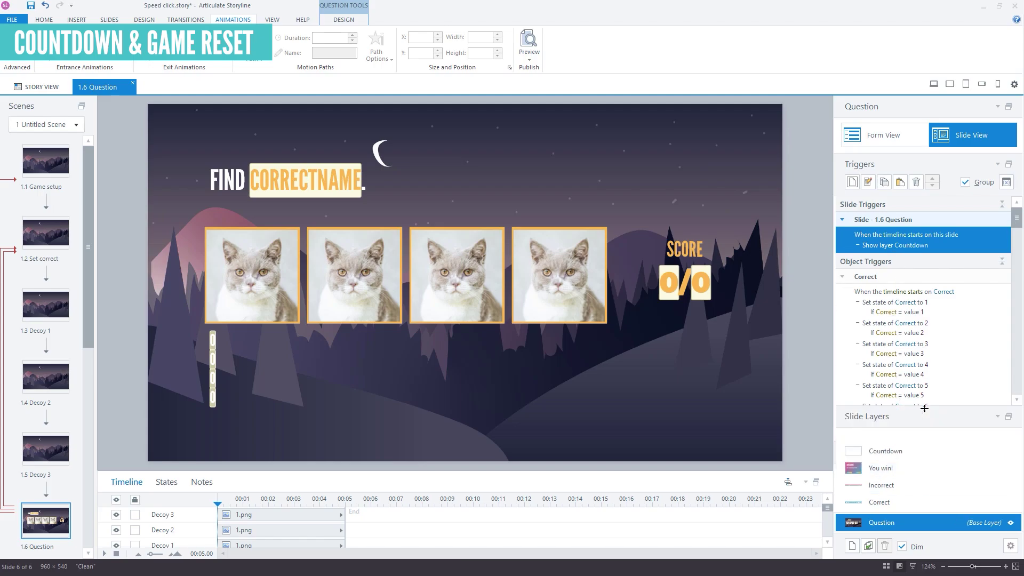
left_click(910, 451)
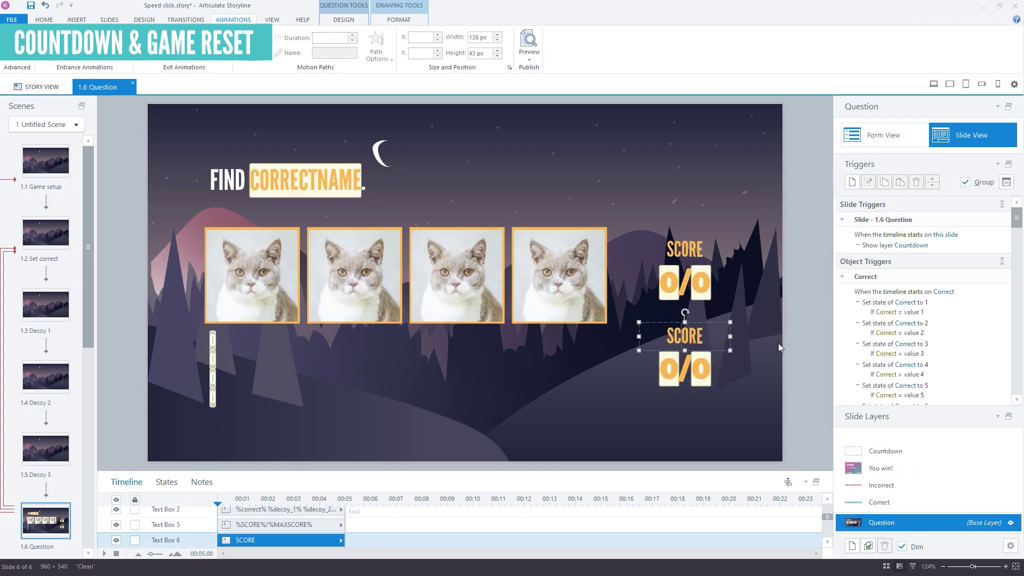
type("TIME")
left_click_drag(681, 370, 637, 353)
key("BackSpace")
right_click(686, 374)
mouse_move(747, 378)
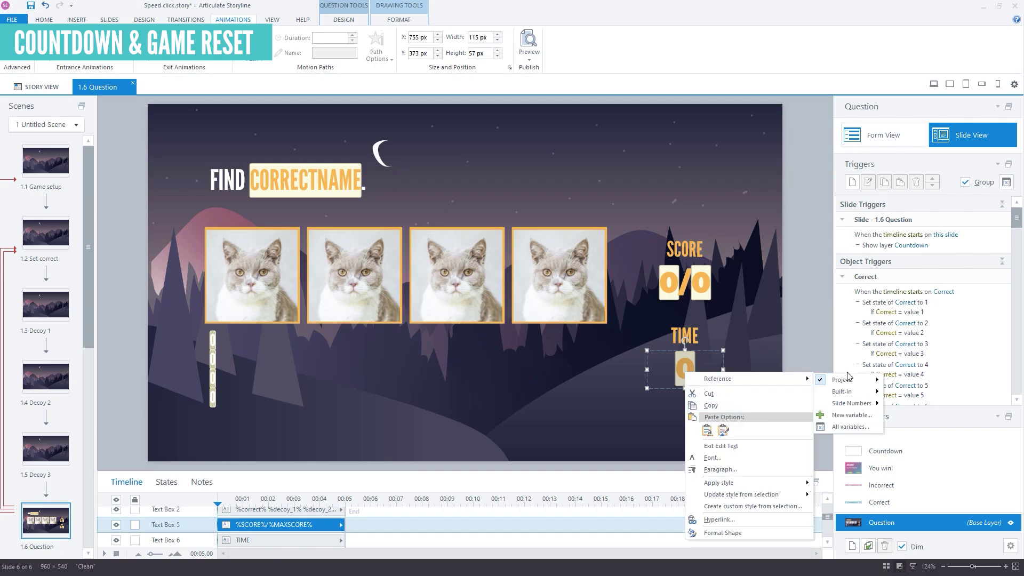
mouse_move(841, 378)
left_click(710, 568)
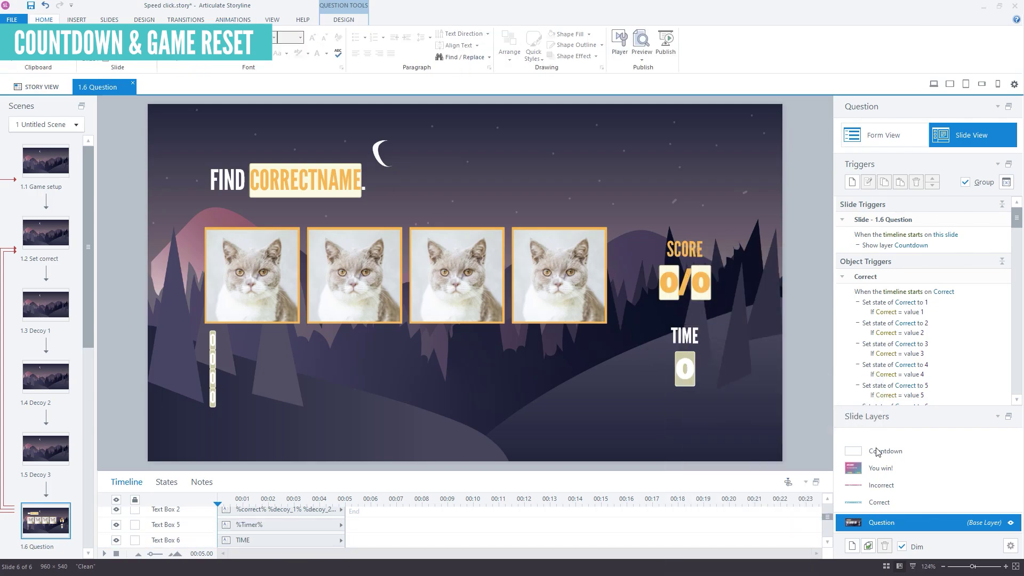